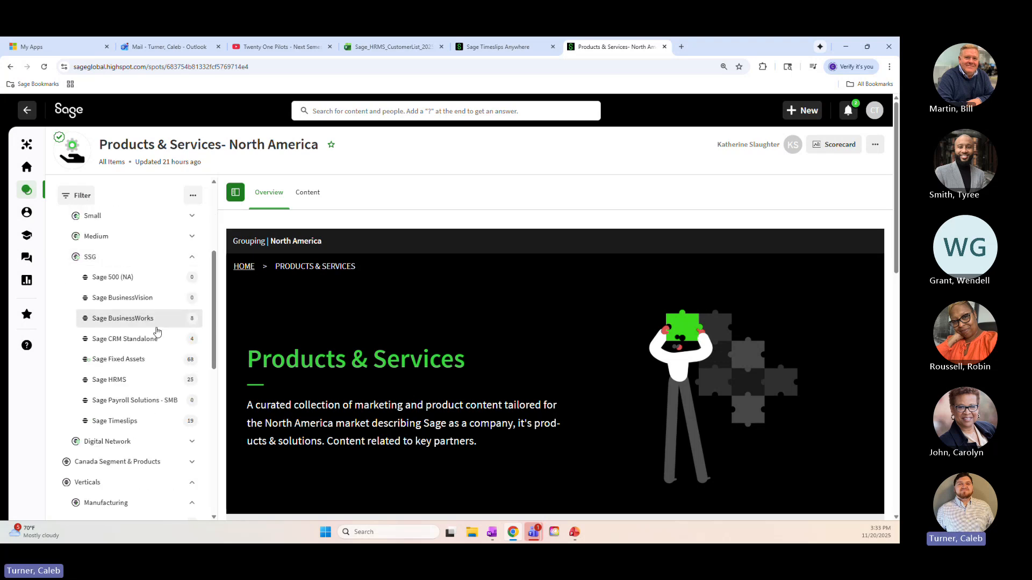
Open the Sage Fixed Assets section under SSG and look through its overview page and featured content
{"action": "left_click", "coordinate": [123, 361]}
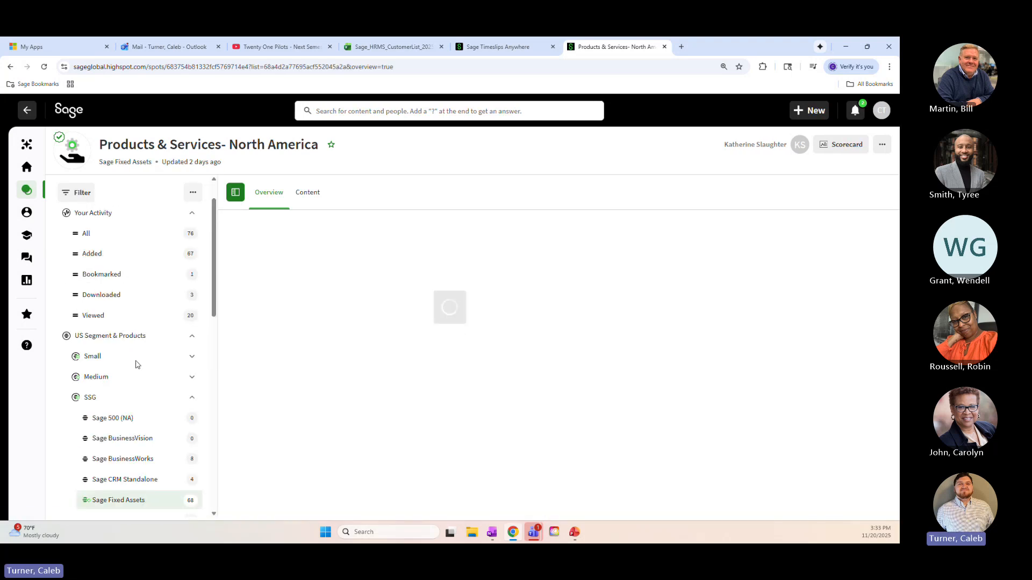
{"action": "scroll", "coordinate": [449, 314], "scroll_direction": "down", "scroll_amount": 8}
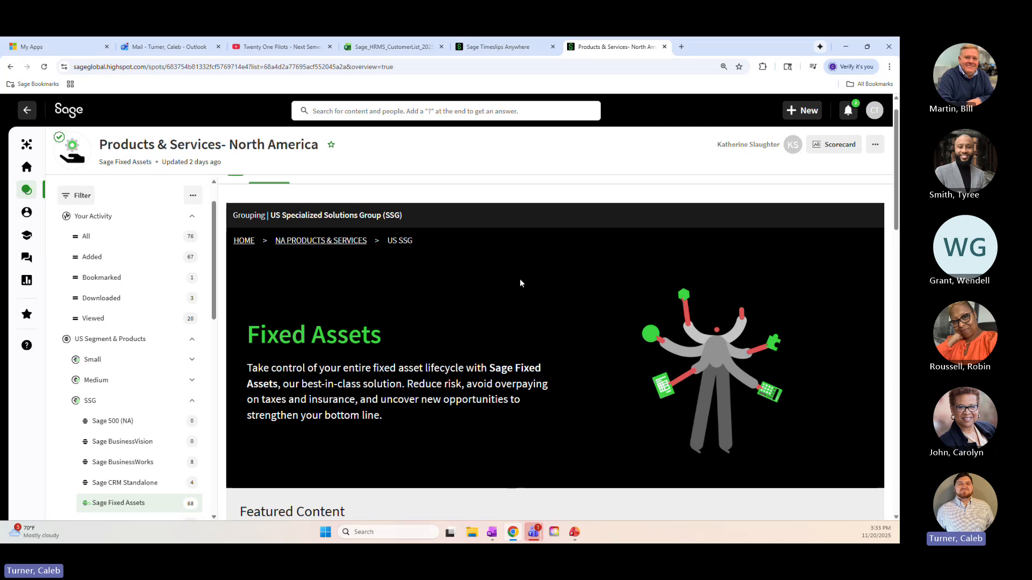
{"action": "scroll", "coordinate": [481, 326], "scroll_direction": "down", "scroll_amount": 3}
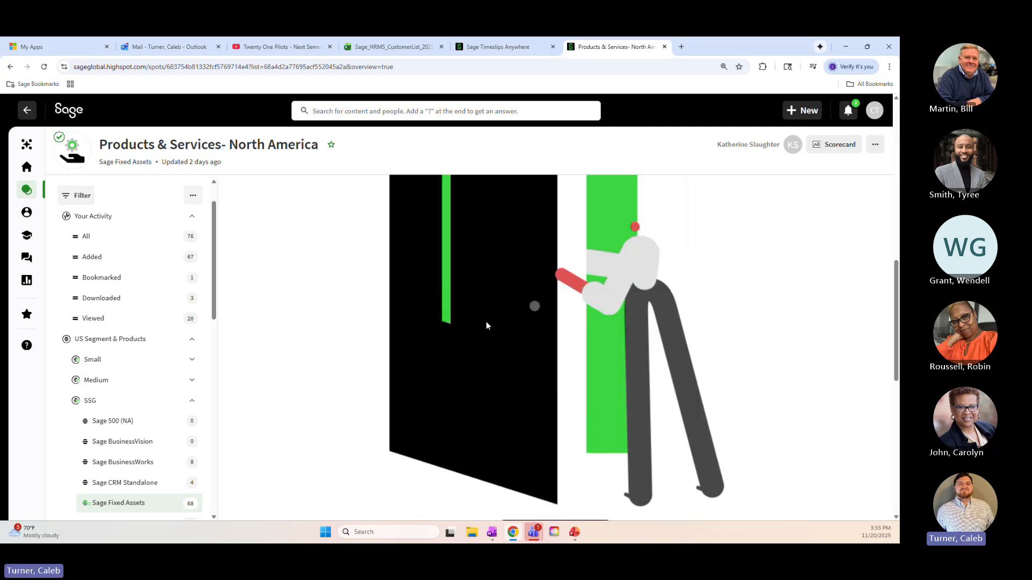
{"action": "scroll", "coordinate": [494, 336], "scroll_direction": "up", "scroll_amount": 5}
{"action": "scroll", "coordinate": [499, 344], "scroll_direction": "up", "scroll_amount": 3}
{"action": "scroll", "coordinate": [478, 328], "scroll_direction": "down", "scroll_amount": 3}
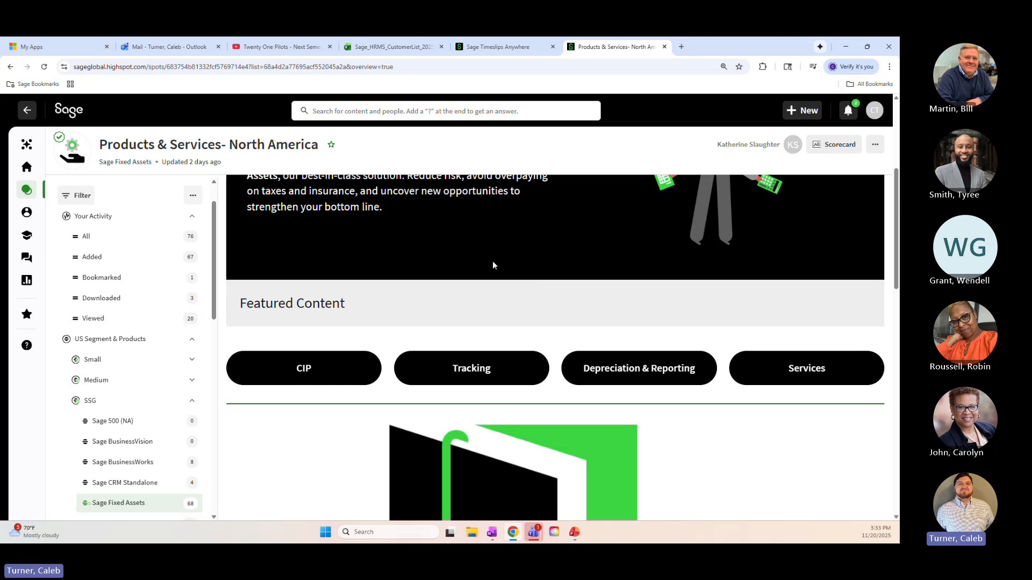
{"action": "scroll", "coordinate": [457, 320], "scroll_direction": "up", "scroll_amount": 3}
{"action": "scroll", "coordinate": [503, 318], "scroll_direction": "down", "scroll_amount": 3}
{"action": "scroll", "coordinate": [568, 310], "scroll_direction": "down", "scroll_amount": 2}
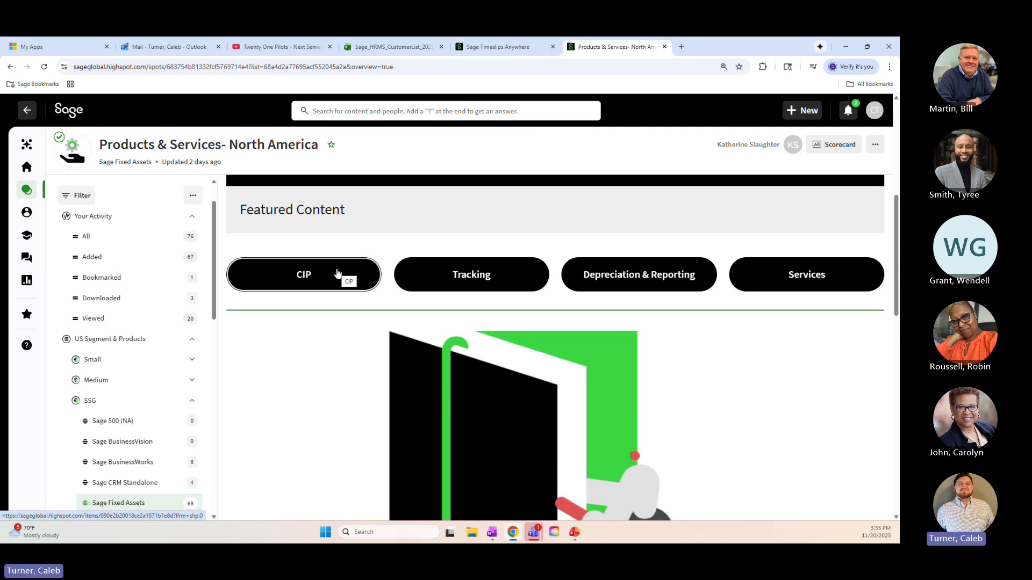
{"action": "scroll", "coordinate": [338, 274], "scroll_direction": "down", "scroll_amount": 4}
{"action": "scroll", "coordinate": [534, 330], "scroll_direction": "up", "scroll_amount": 8}
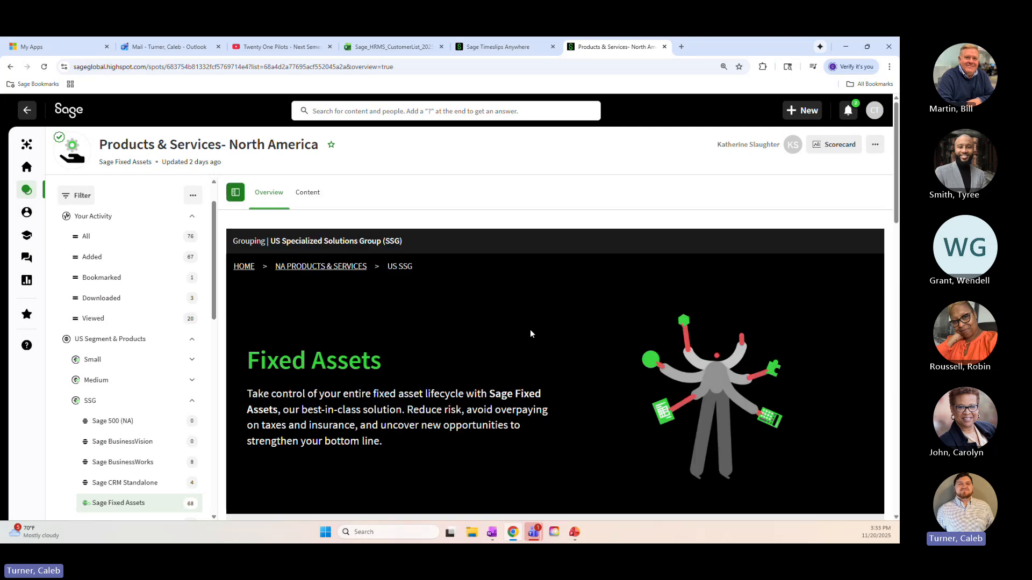
Open the "Digital room: Sage Fixed Assets Cloud" template from the section's content list
{"action": "left_click", "coordinate": [308, 193]}
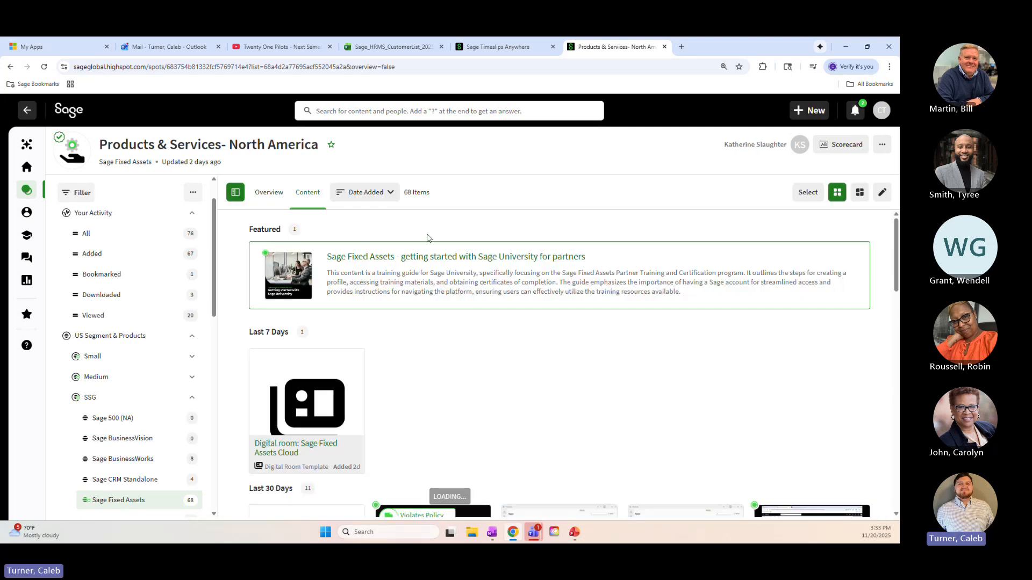
{"action": "scroll", "coordinate": [428, 238], "scroll_direction": "down", "scroll_amount": 3}
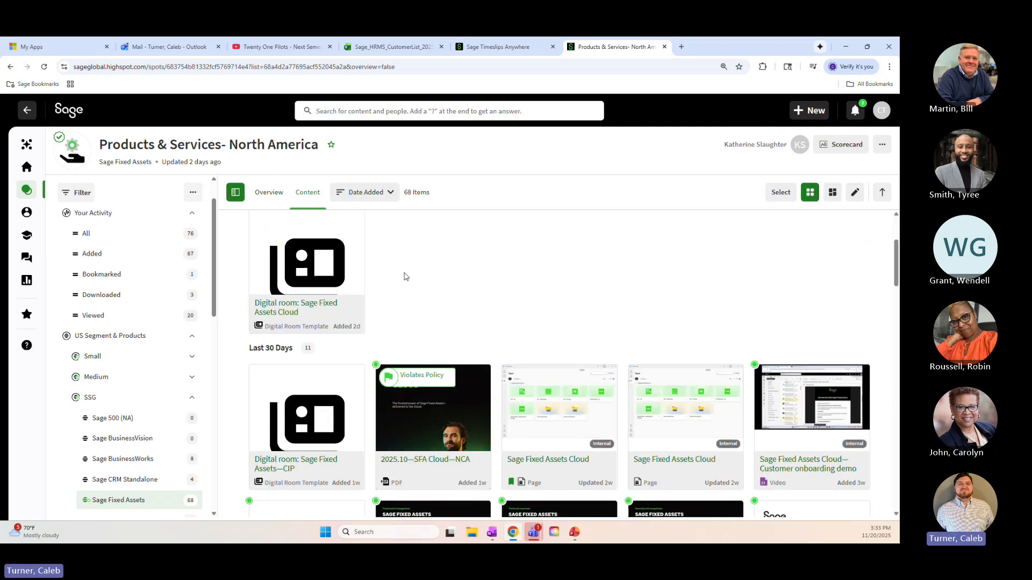
{"action": "left_click", "coordinate": [305, 311]}
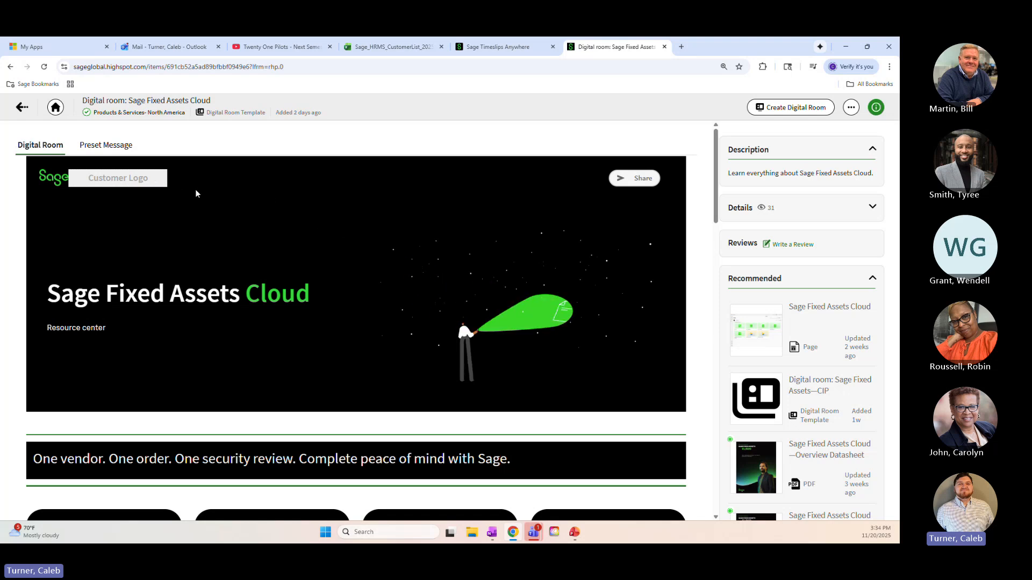
Review the Sage Fixed Assets Cloud template and create a digital room from it
{"action": "scroll", "coordinate": [247, 184], "scroll_direction": "down", "scroll_amount": 20}
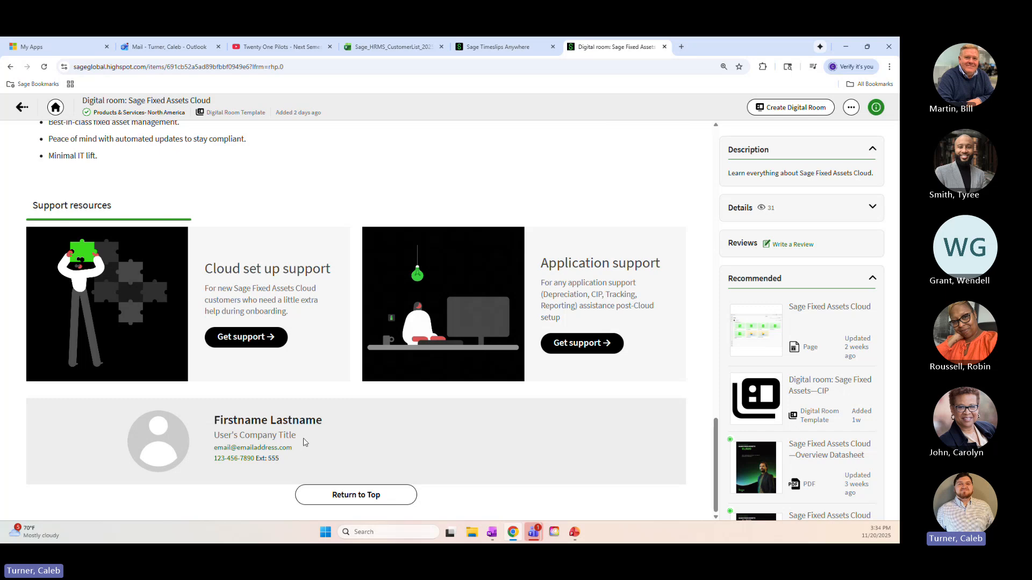
{"action": "scroll", "coordinate": [326, 438], "scroll_direction": "up", "scroll_amount": 10}
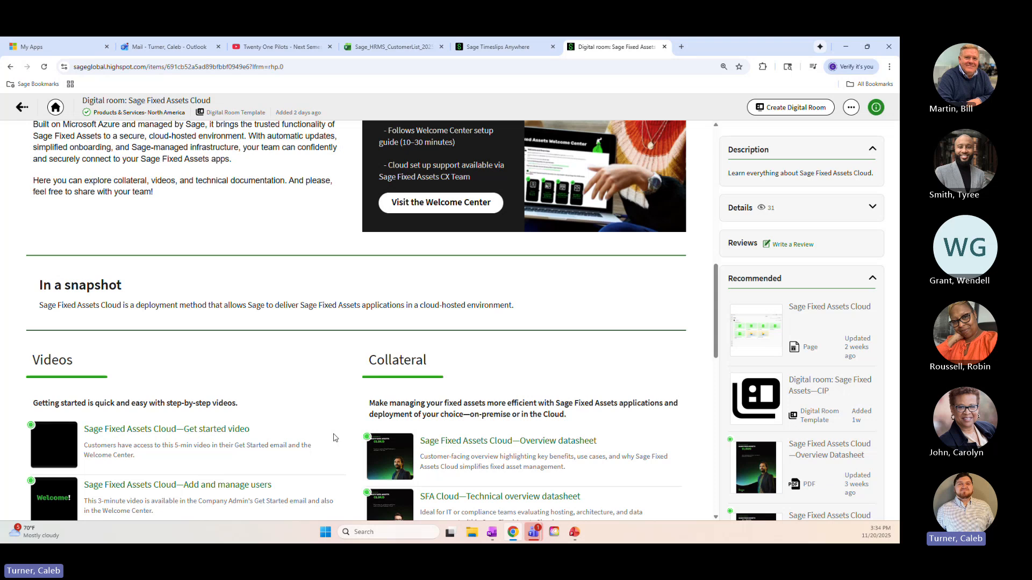
{"action": "scroll", "coordinate": [394, 404], "scroll_direction": "up", "scroll_amount": 8}
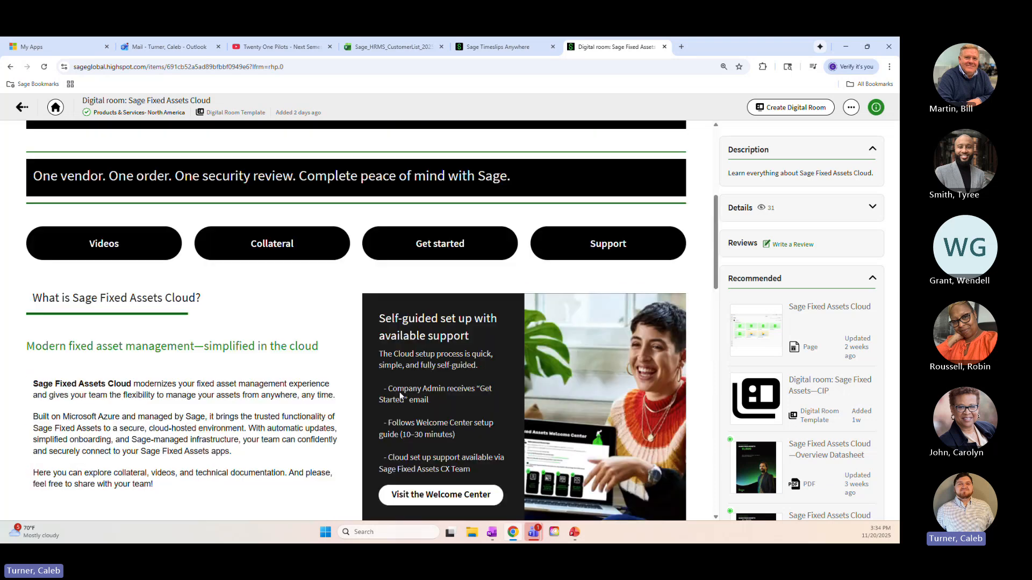
{"action": "scroll", "coordinate": [462, 395], "scroll_direction": "up", "scroll_amount": 3}
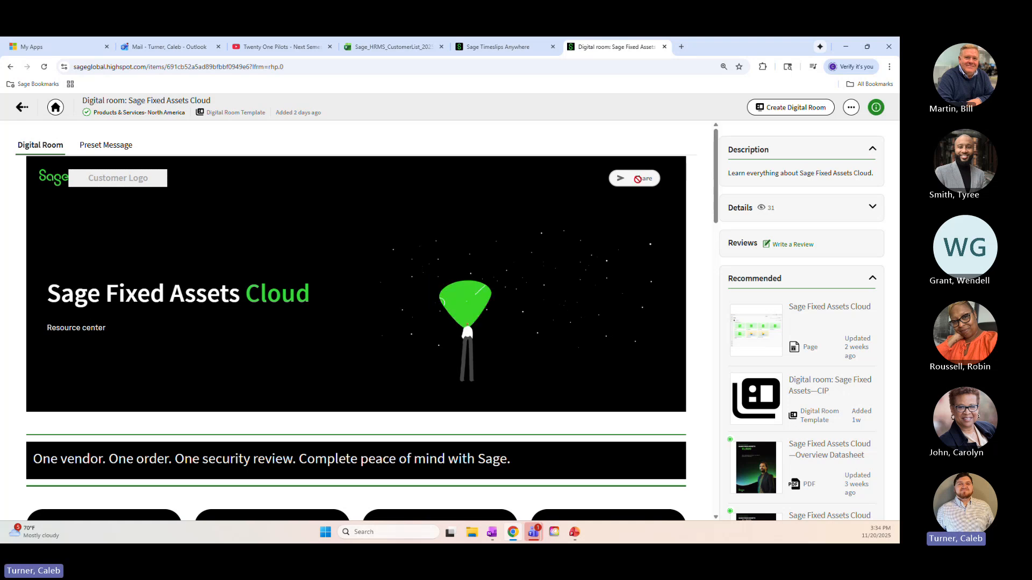
{"action": "left_click", "coordinate": [797, 114]}
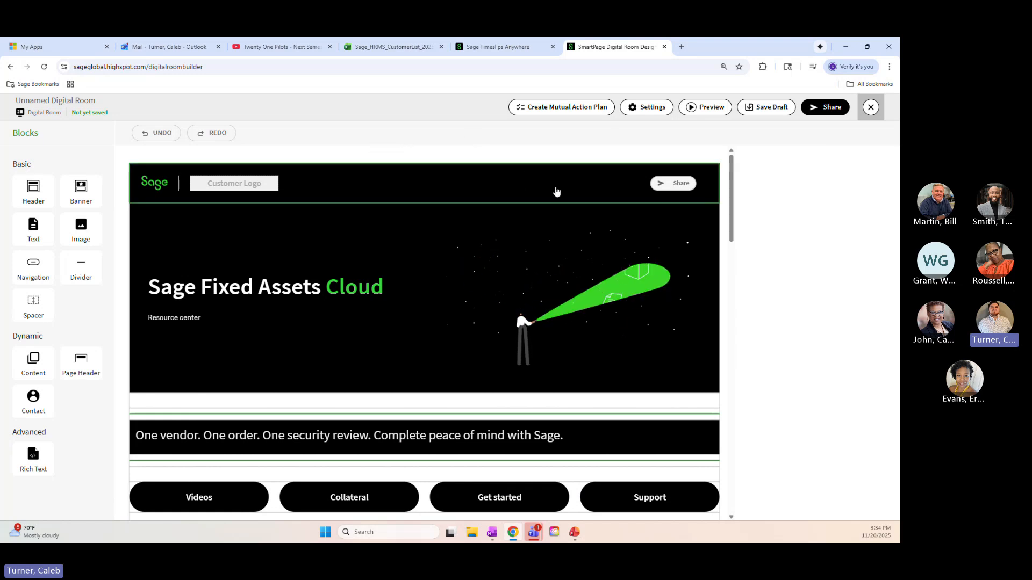
Look over the upper part of the new room and display the page header block's logo settings
{"action": "left_click_drag", "start_coordinate": [731, 183], "coordinate": [735, 234]}
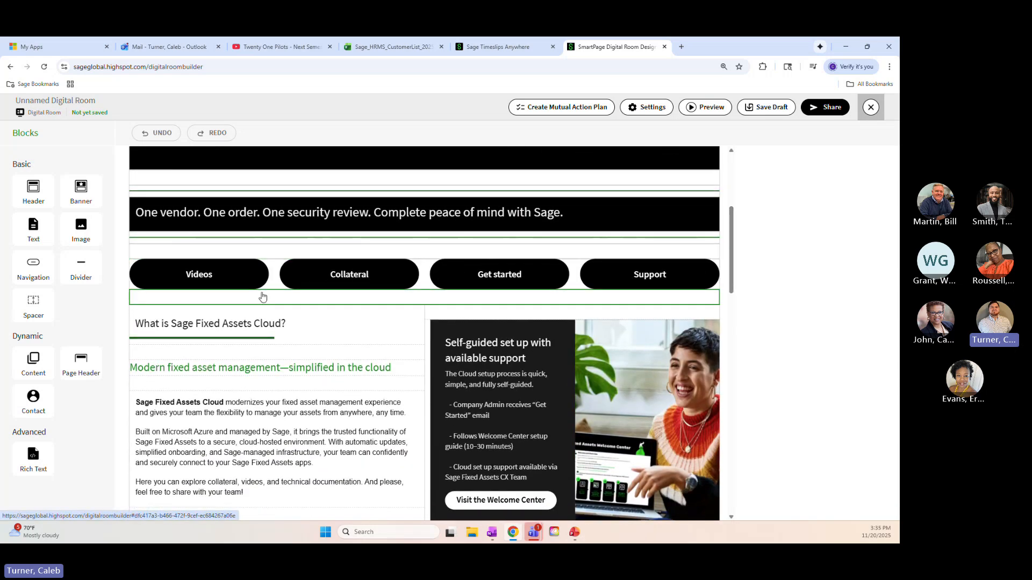
{"action": "scroll", "coordinate": [309, 281], "scroll_direction": "down", "scroll_amount": 5}
{"action": "scroll", "coordinate": [310, 281], "scroll_direction": "up", "scroll_amount": 7}
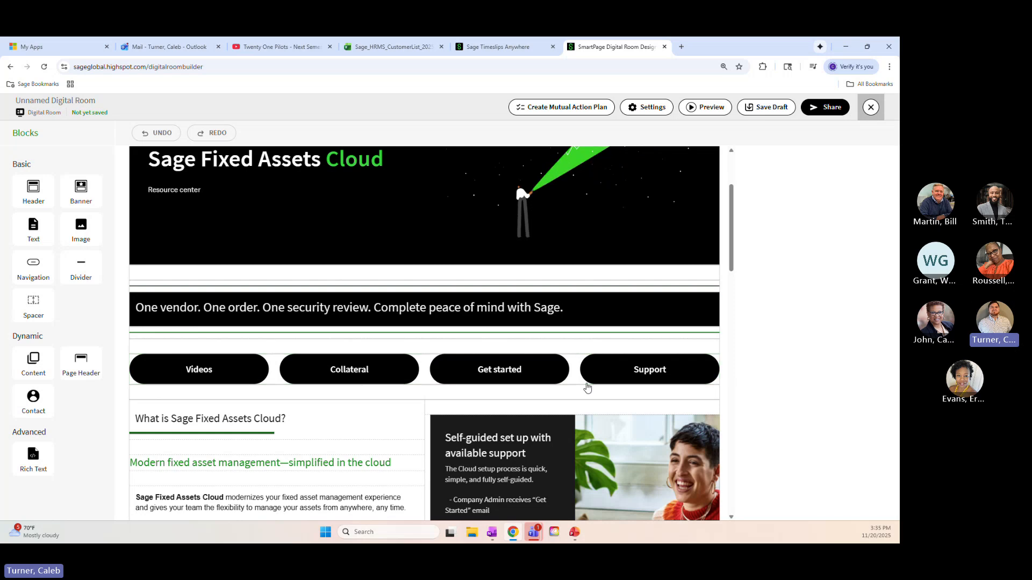
{"action": "scroll", "coordinate": [736, 223], "scroll_direction": "up", "scroll_amount": 3}
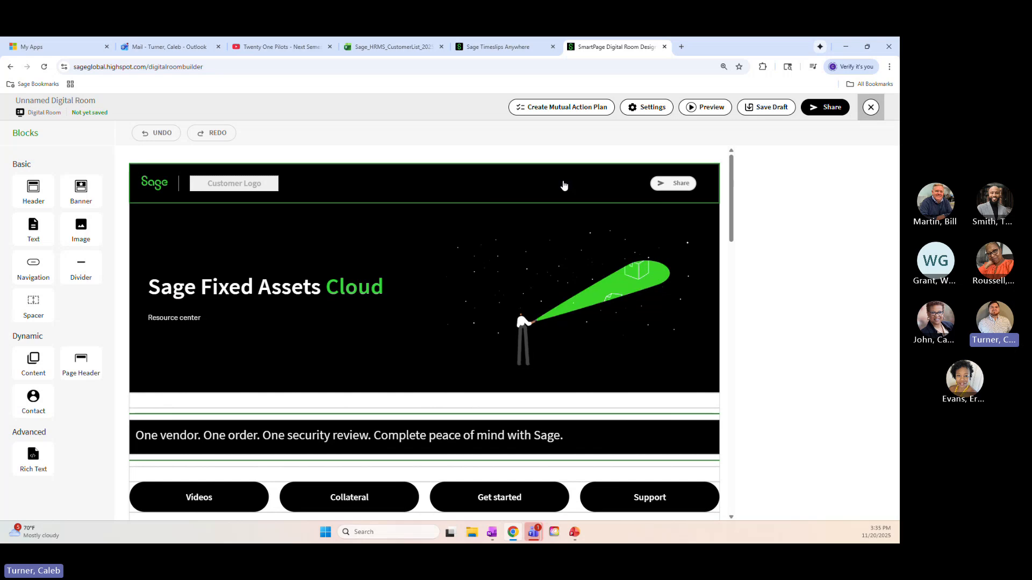
{"action": "left_click", "coordinate": [550, 186]}
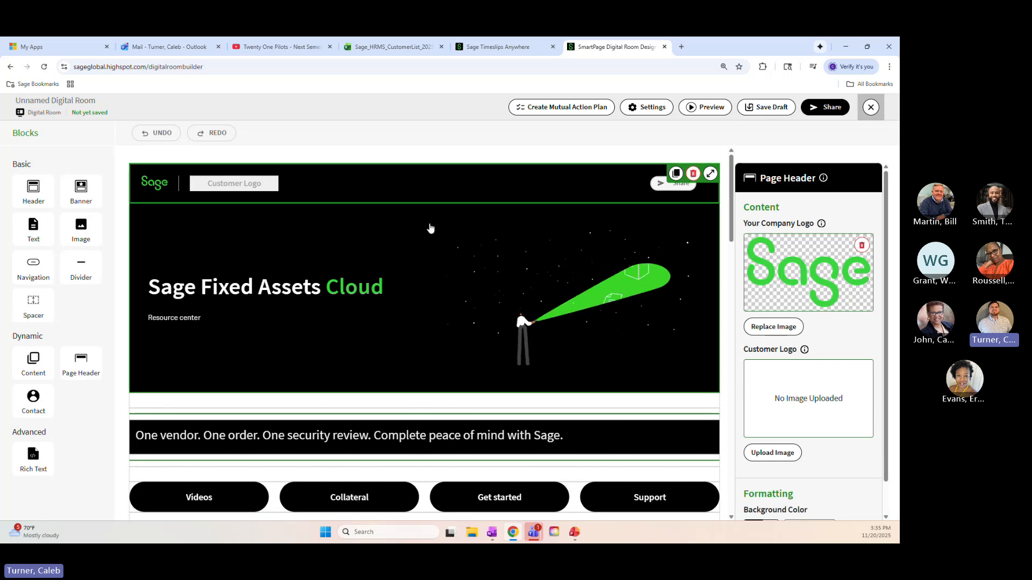
Inspect the settings of the banner, the Collateral and Videos navigation buttons, and the "One vendor. One order." text block
{"action": "scroll", "coordinate": [430, 228], "scroll_direction": "down", "scroll_amount": 1}
{"action": "left_click", "coordinate": [444, 225]}
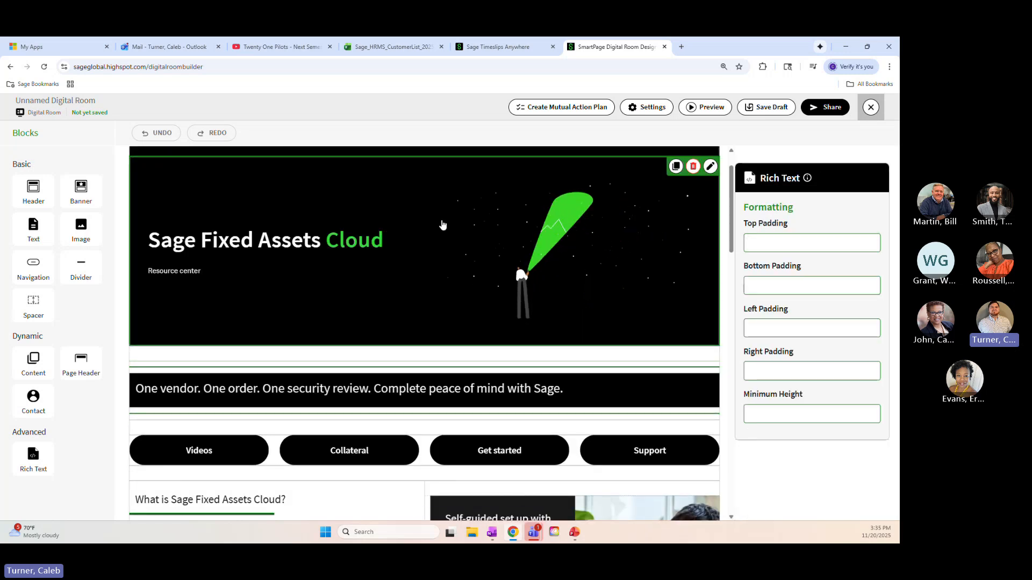
{"action": "scroll", "coordinate": [440, 226], "scroll_direction": "up", "scroll_amount": 1}
{"action": "scroll", "coordinate": [416, 253], "scroll_direction": "down", "scroll_amount": 3}
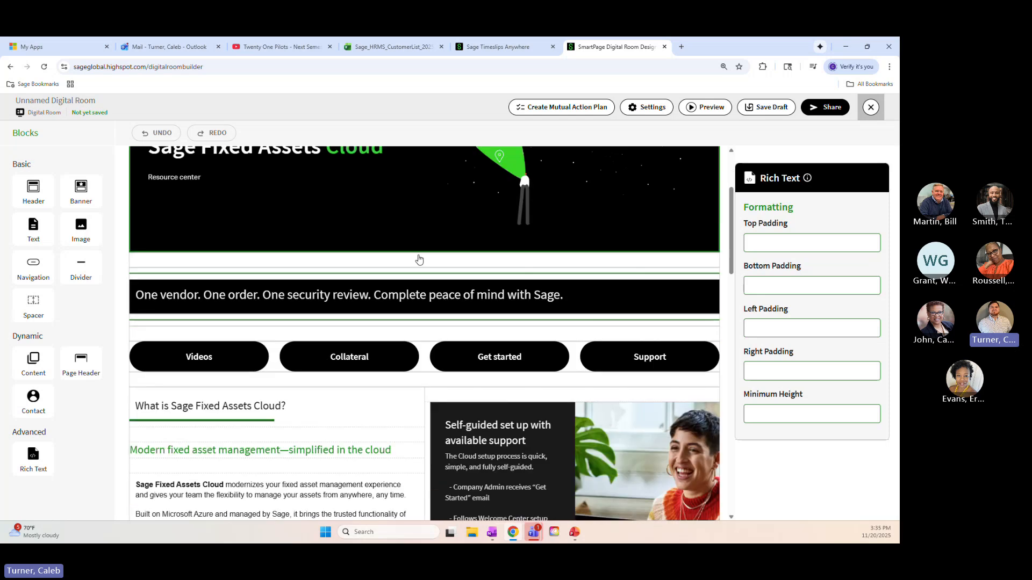
{"action": "left_click", "coordinate": [423, 295]}
{"action": "left_click", "coordinate": [390, 357]}
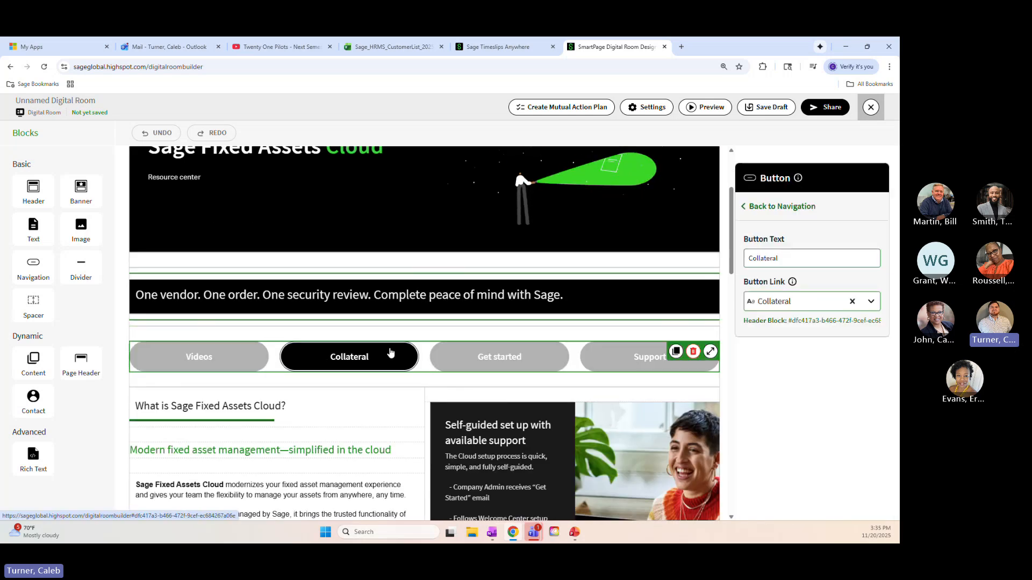
{"action": "left_click", "coordinate": [235, 357]}
{"action": "left_click", "coordinate": [235, 357]}
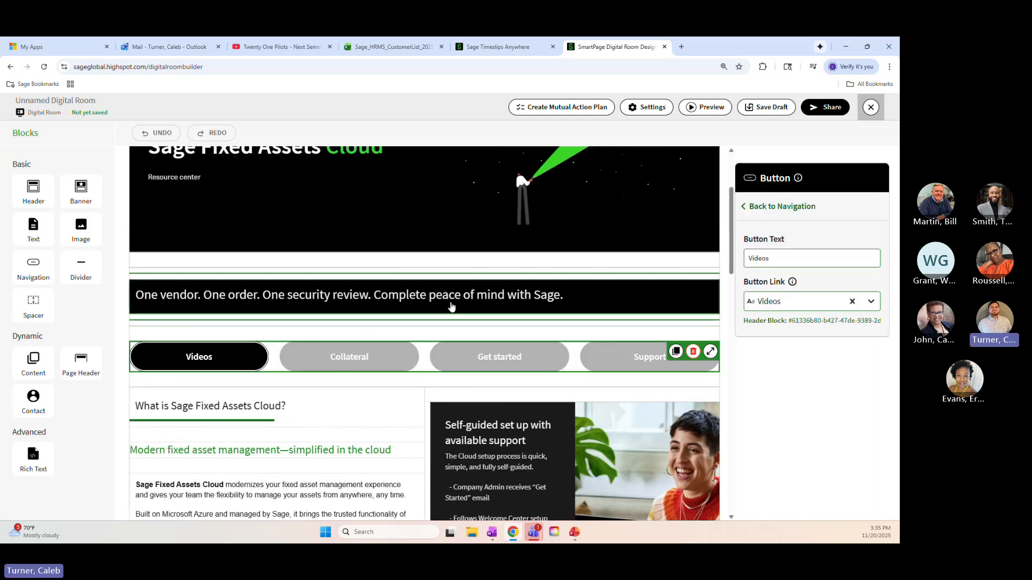
{"action": "left_click", "coordinate": [599, 299]}
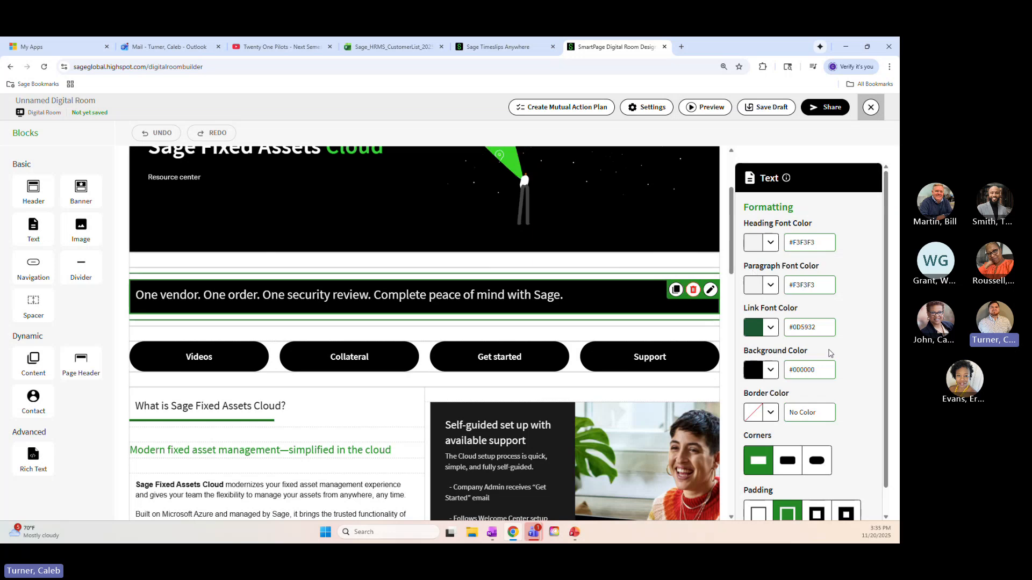
Examine the text block's formatting options and the room's Videos, Collateral and Benefits sections
{"action": "scroll", "coordinate": [782, 419], "scroll_direction": "down", "scroll_amount": 1}
{"action": "scroll", "coordinate": [523, 247], "scroll_direction": "down", "scroll_amount": 5}
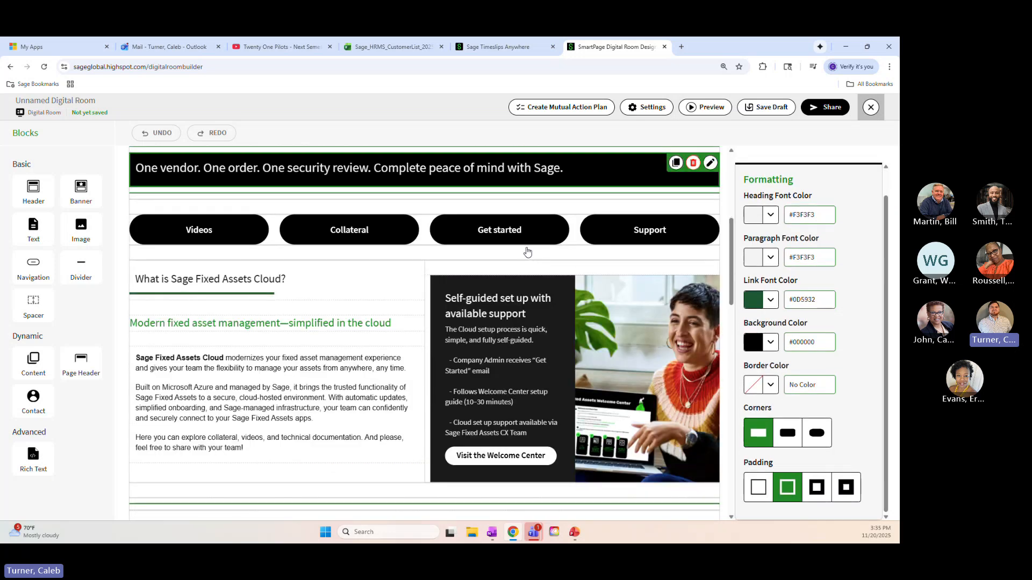
{"action": "scroll", "coordinate": [472, 239], "scroll_direction": "down", "scroll_amount": 6}
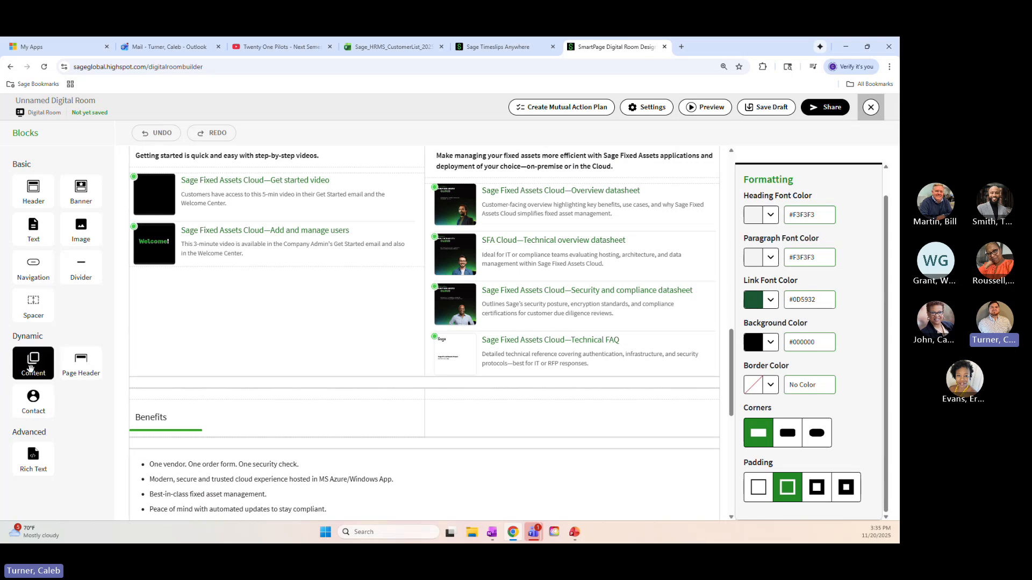
{"action": "scroll", "coordinate": [224, 294], "scroll_direction": "up", "scroll_amount": 5}
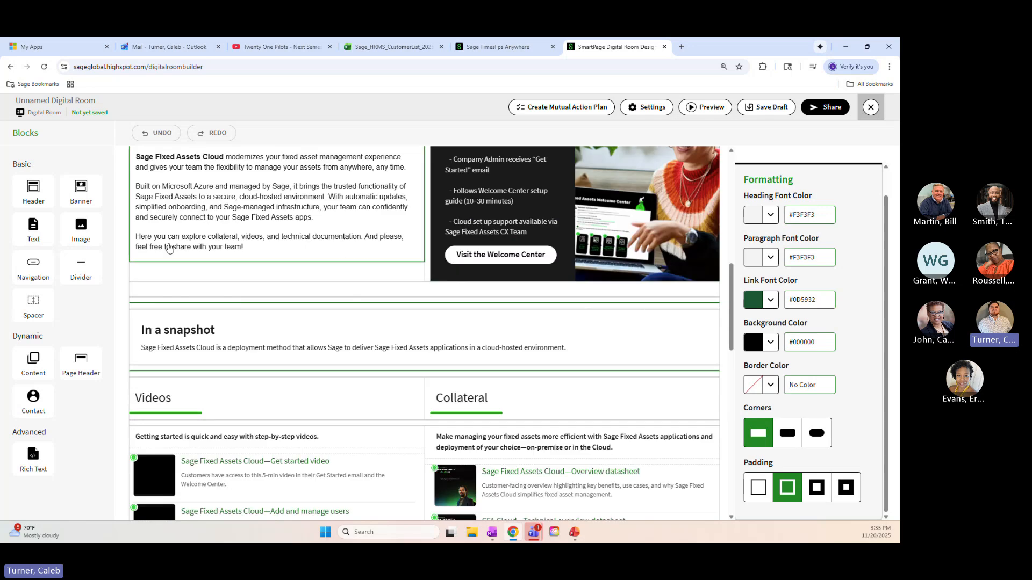
{"action": "scroll", "coordinate": [293, 277], "scroll_direction": "down", "scroll_amount": 6}
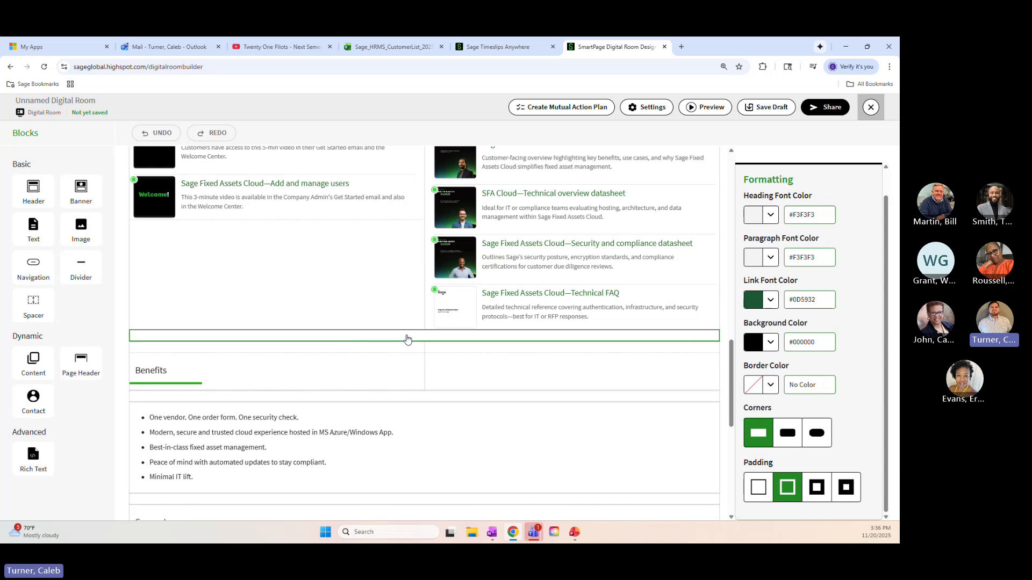
{"action": "scroll", "coordinate": [411, 330], "scroll_direction": "up", "scroll_amount": 2}
{"action": "scroll", "coordinate": [380, 318], "scroll_direction": "down", "scroll_amount": 3}
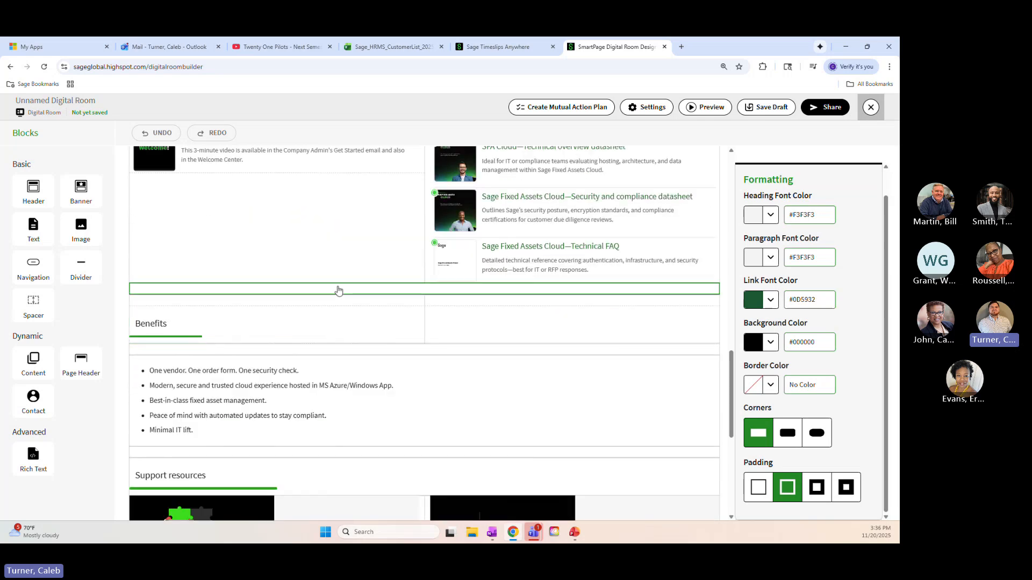
{"action": "scroll", "coordinate": [323, 312], "scroll_direction": "up", "scroll_amount": 2}
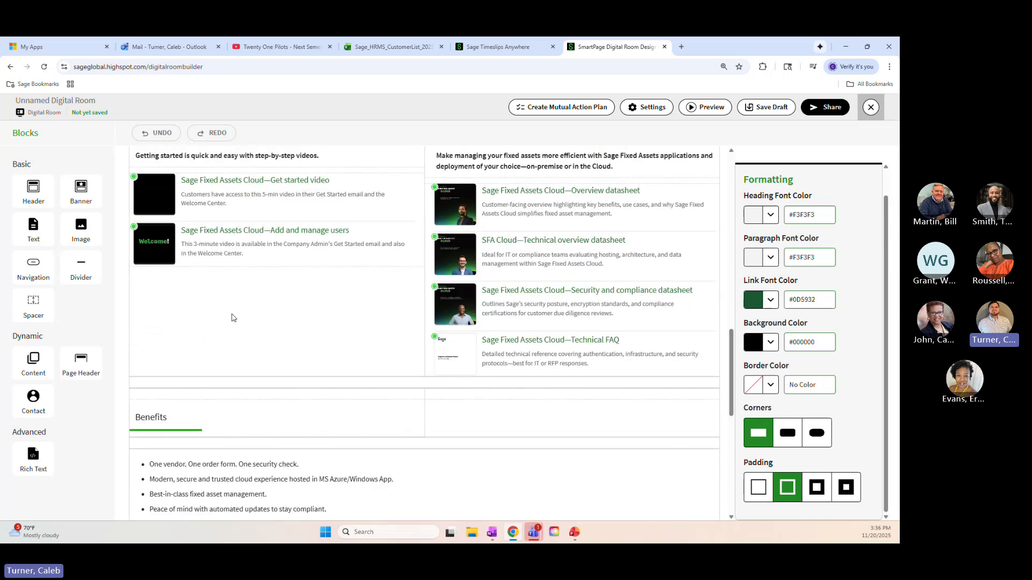
Insert a Content block in the column directly above the Benefits heading
{"action": "scroll", "coordinate": [222, 310], "scroll_direction": "down", "scroll_amount": 2}
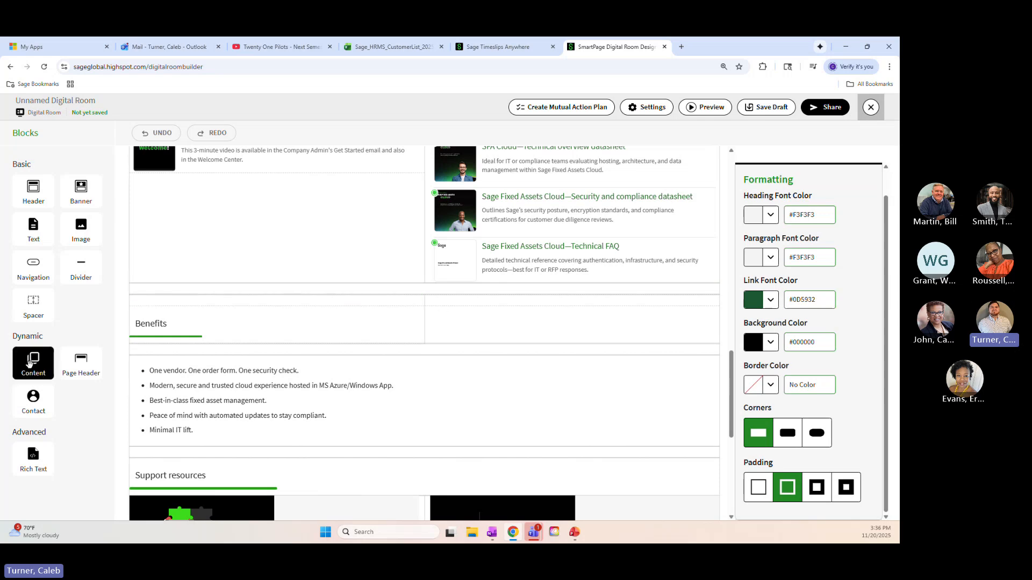
{"action": "left_click_drag", "start_coordinate": [33, 361], "coordinate": [202, 295]}
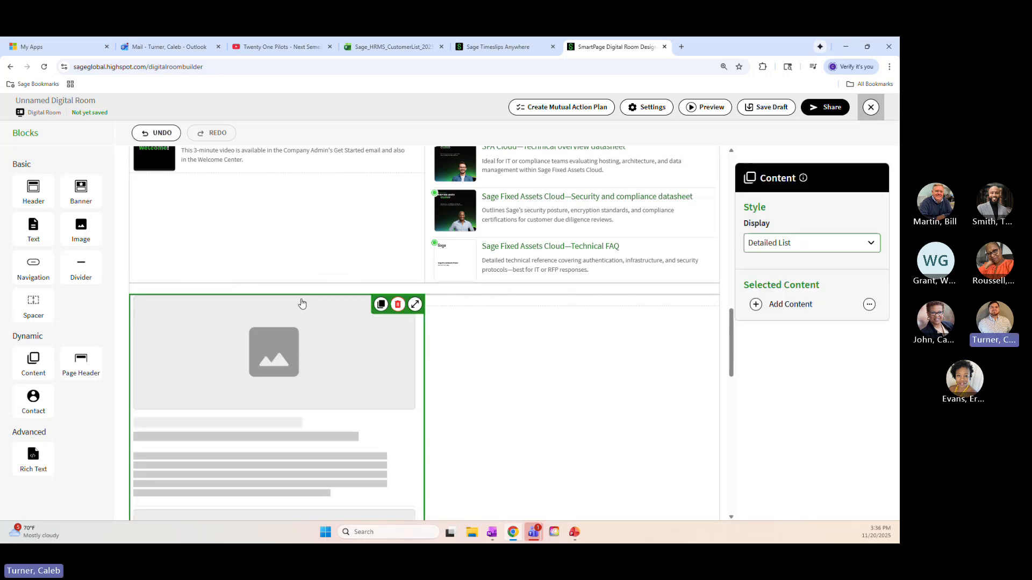
{"action": "scroll", "coordinate": [321, 271], "scroll_direction": "down", "scroll_amount": 2}
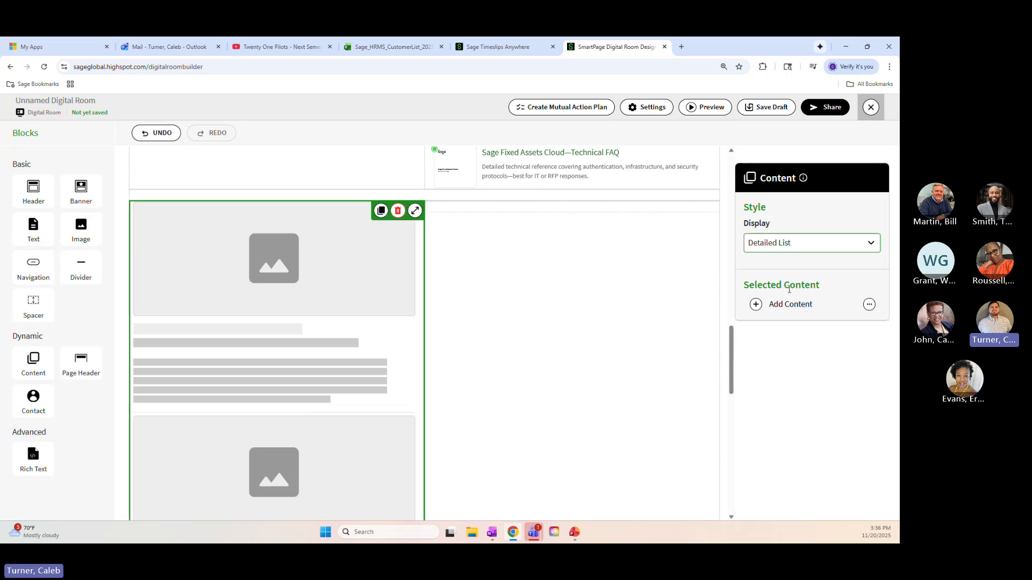
Search the content library for CIP and add the "DS - SFA - CIP 2025.07" PDF to the new Content block
{"action": "left_click", "coordinate": [758, 305]}
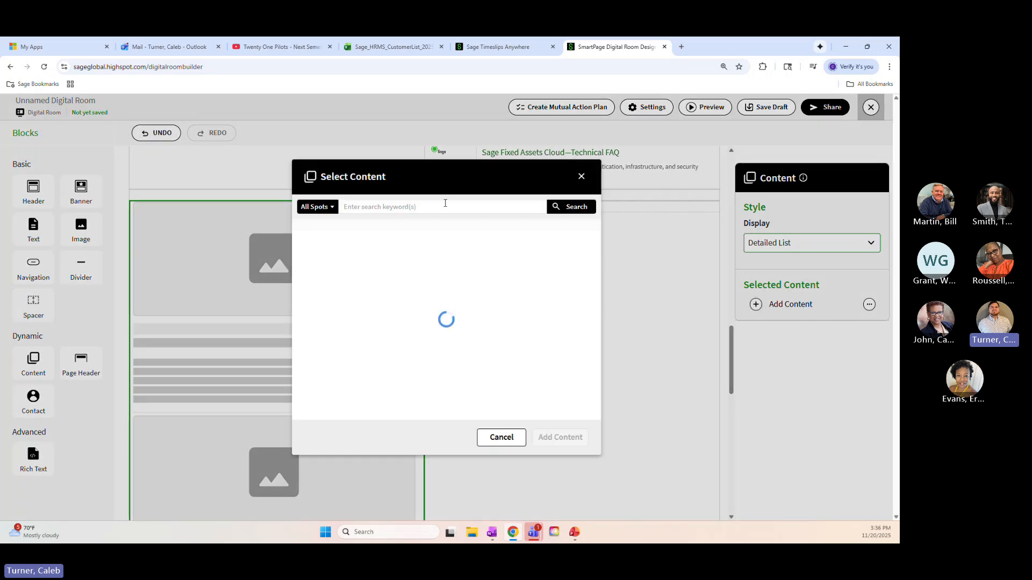
{"action": "left_click", "coordinate": [445, 203]}
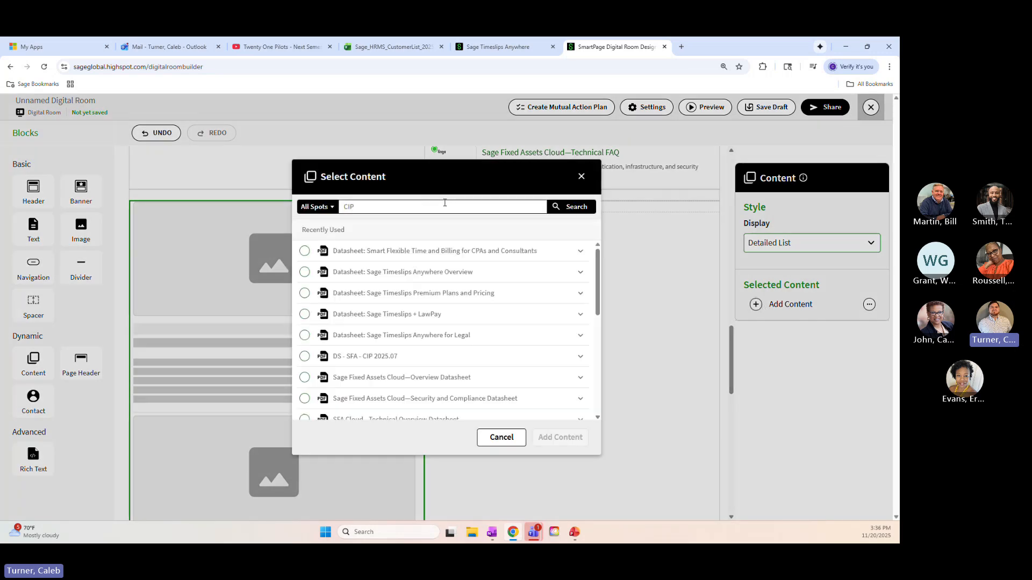
{"action": "left_click", "coordinate": [587, 211]}
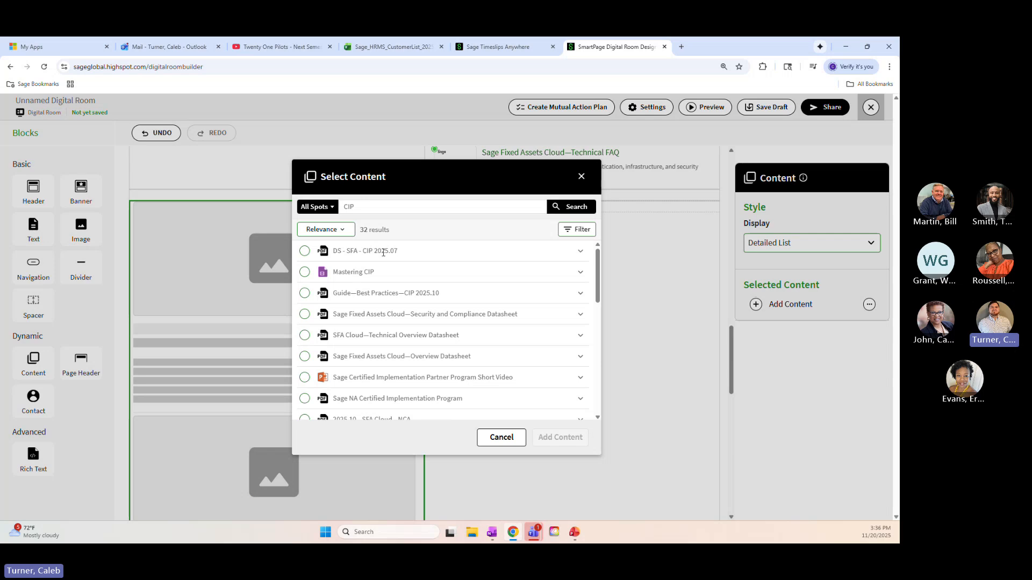
{"action": "left_click", "coordinate": [306, 253]}
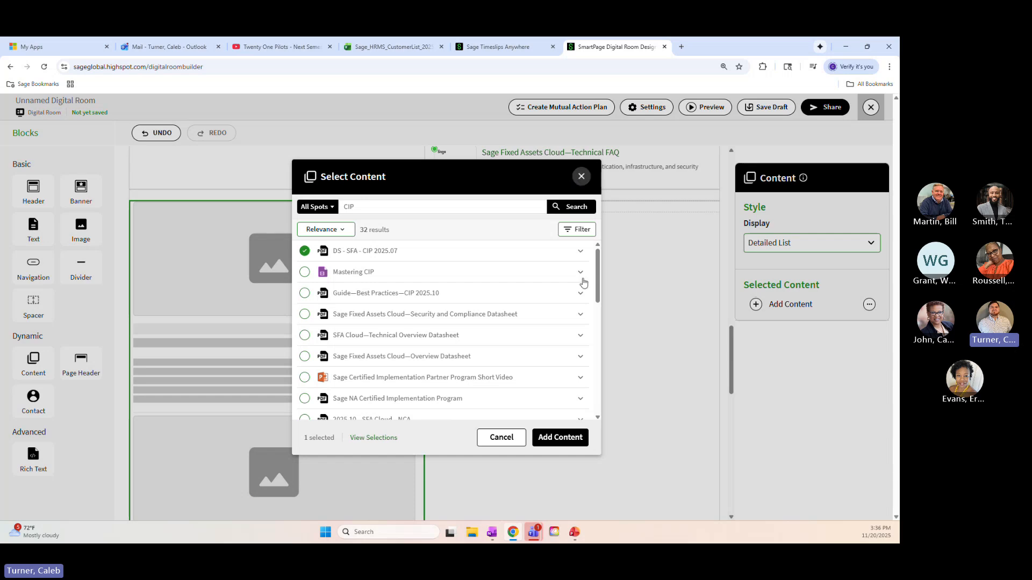
{"action": "left_click", "coordinate": [560, 437]}
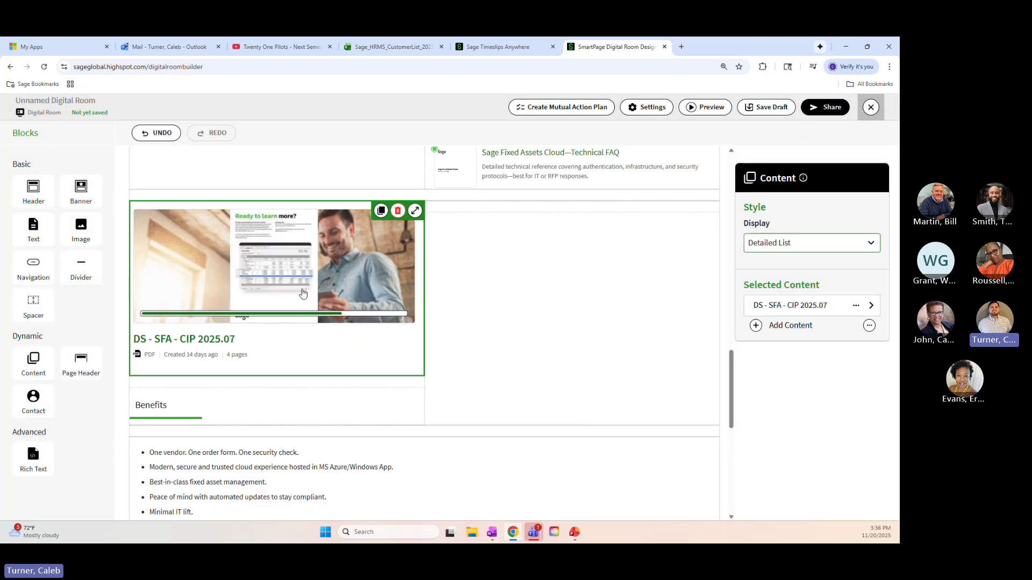
Preview the room in desktop view, examine how the CIP datasheet appears above Benefits, and return to editing
{"action": "left_click", "coordinate": [721, 108]}
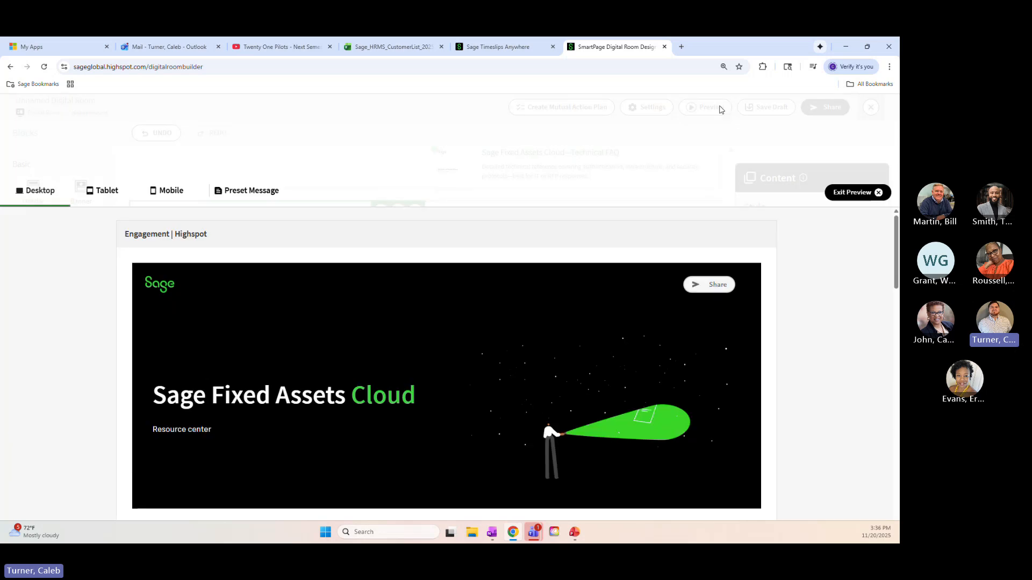
{"action": "scroll", "coordinate": [516, 177], "scroll_direction": "down", "scroll_amount": 15}
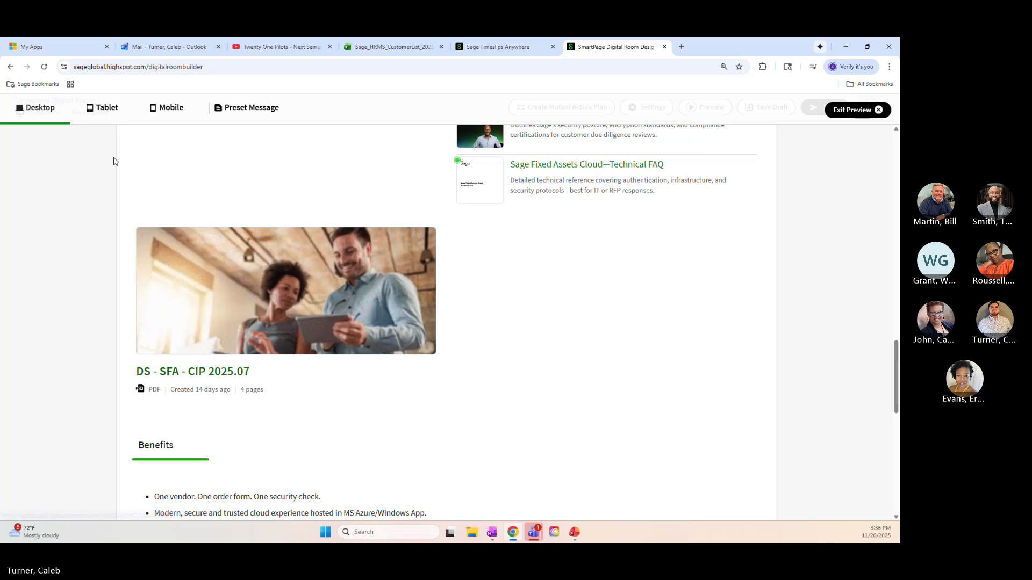
{"action": "scroll", "coordinate": [60, 289], "scroll_direction": "up", "scroll_amount": 8}
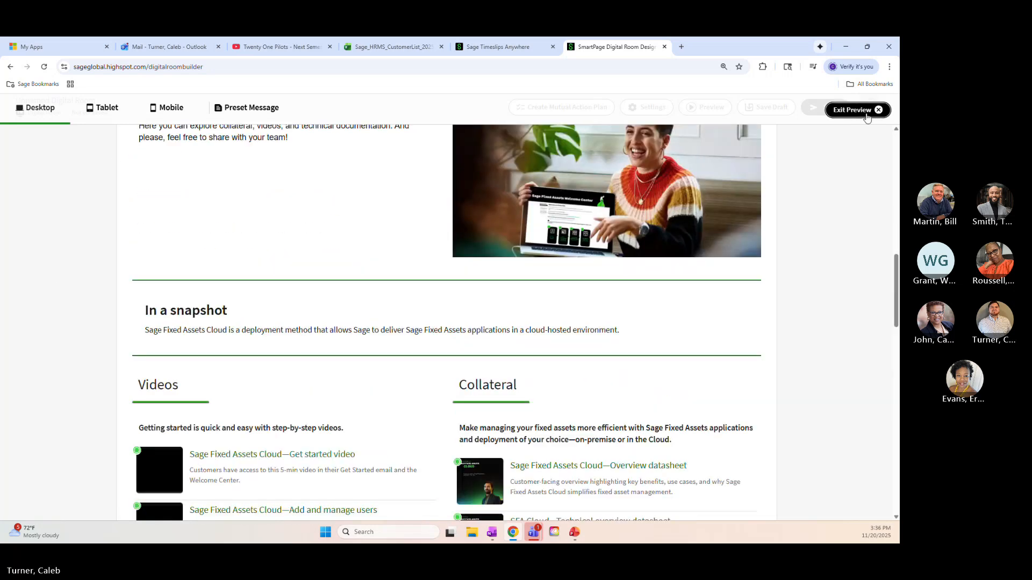
{"action": "left_click", "coordinate": [866, 114]}
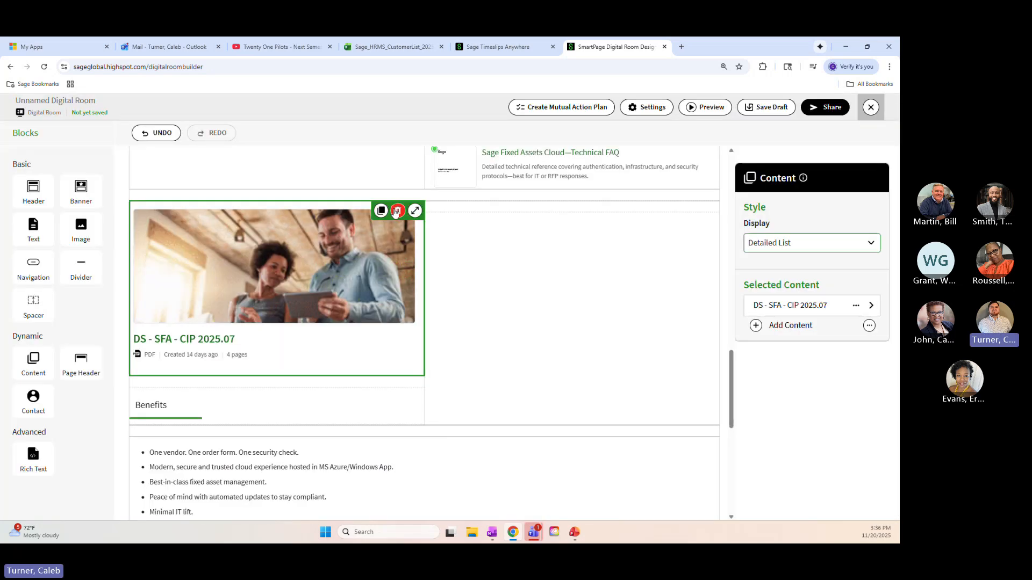
Delete the Content block holding the CIP datasheet above the Benefits heading
{"action": "left_click", "coordinate": [398, 211]}
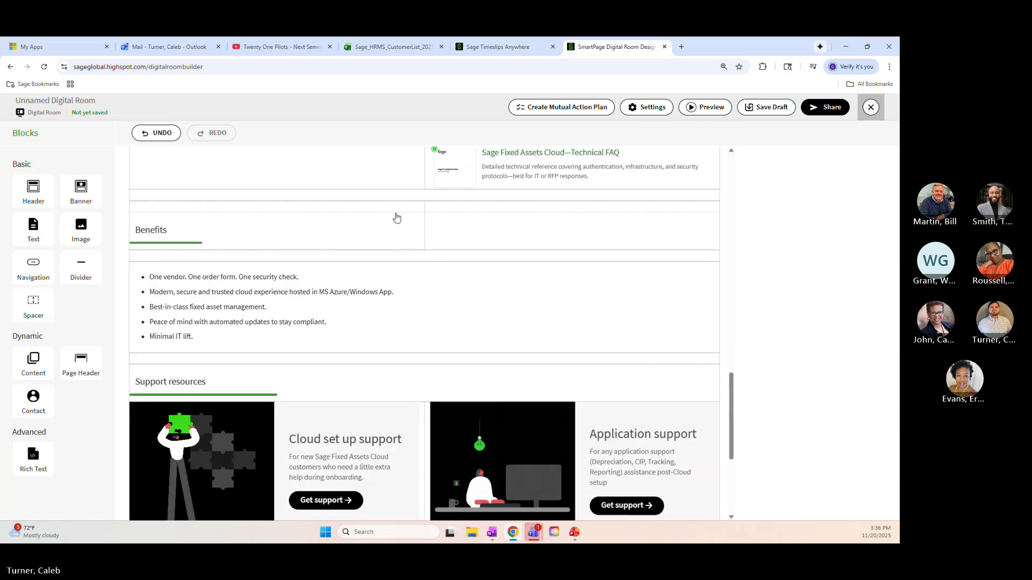
{"action": "scroll", "coordinate": [398, 242], "scroll_direction": "up", "scroll_amount": 10}
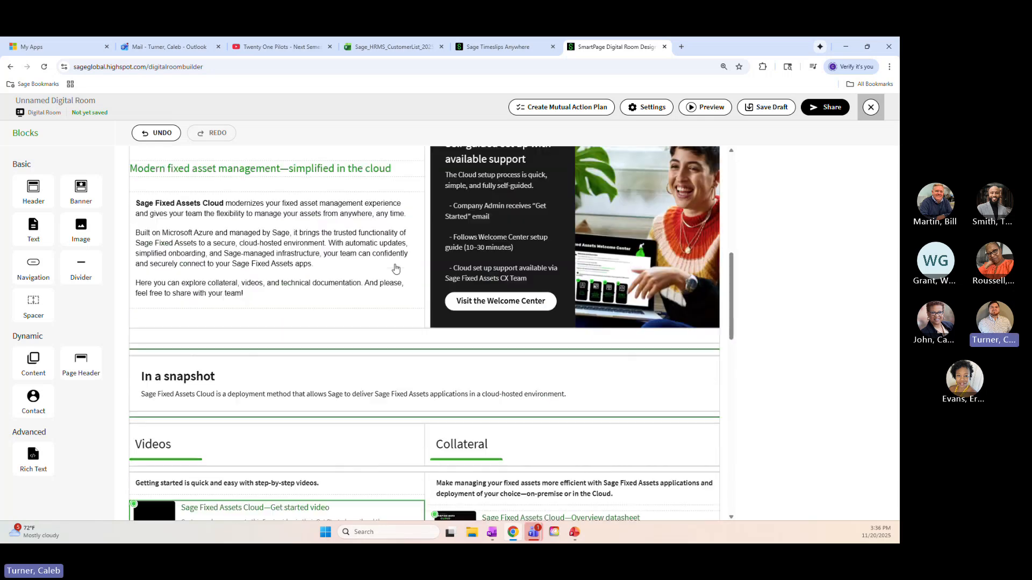
{"action": "scroll", "coordinate": [396, 267], "scroll_direction": "up", "scroll_amount": 3}
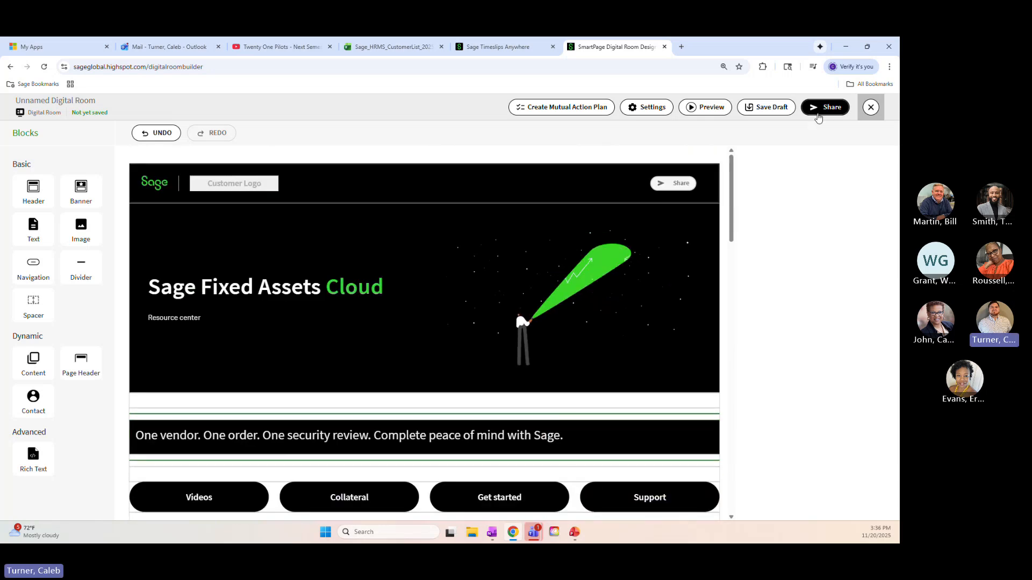
Look over the room down to the contact card, and view the Save Draft fields without saving
{"action": "scroll", "coordinate": [376, 288], "scroll_direction": "down", "scroll_amount": 12}
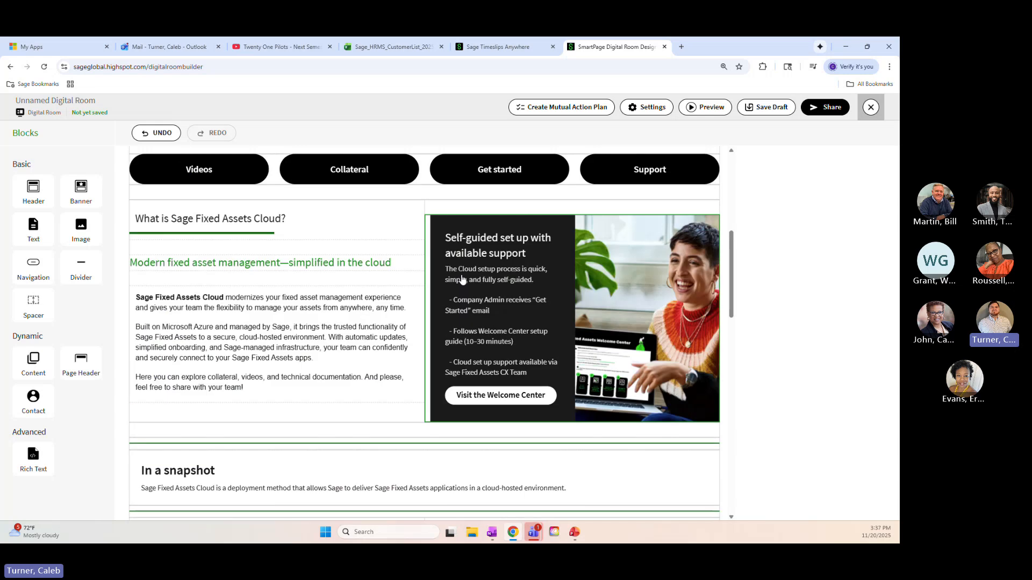
{"action": "scroll", "coordinate": [465, 279], "scroll_direction": "down", "scroll_amount": 1}
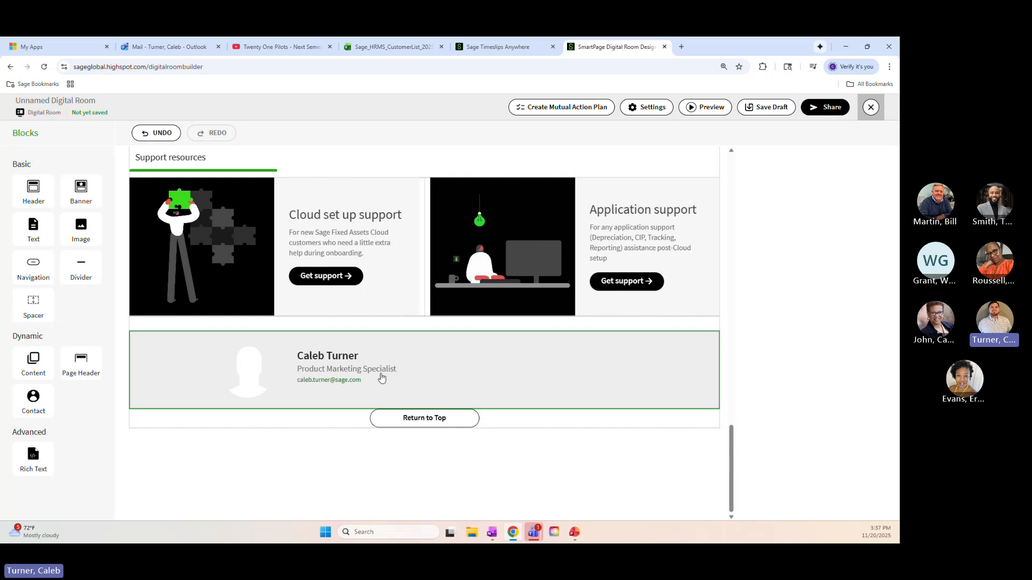
{"action": "scroll", "coordinate": [382, 378], "scroll_direction": "up", "scroll_amount": 15}
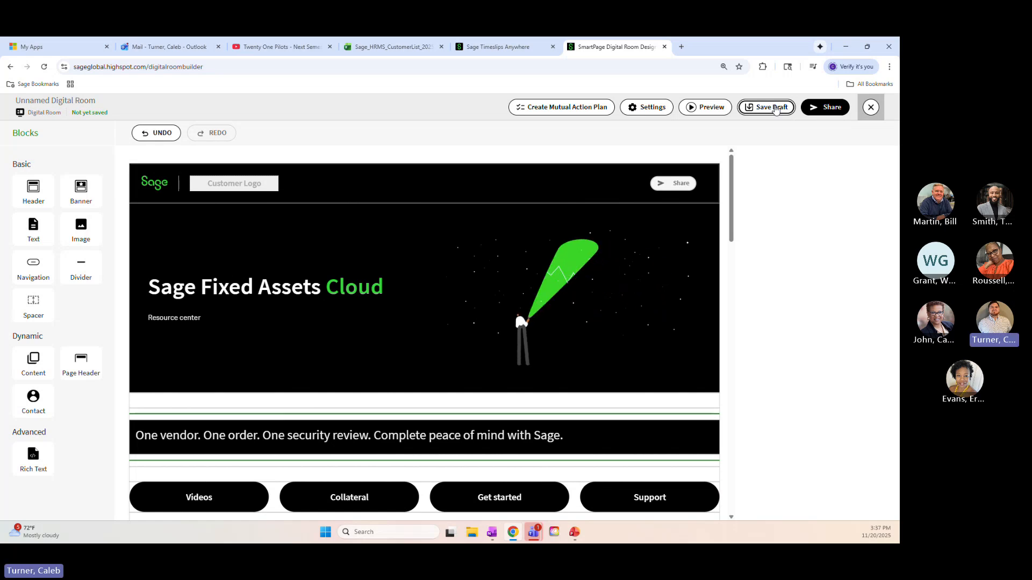
{"action": "left_click", "coordinate": [775, 109]}
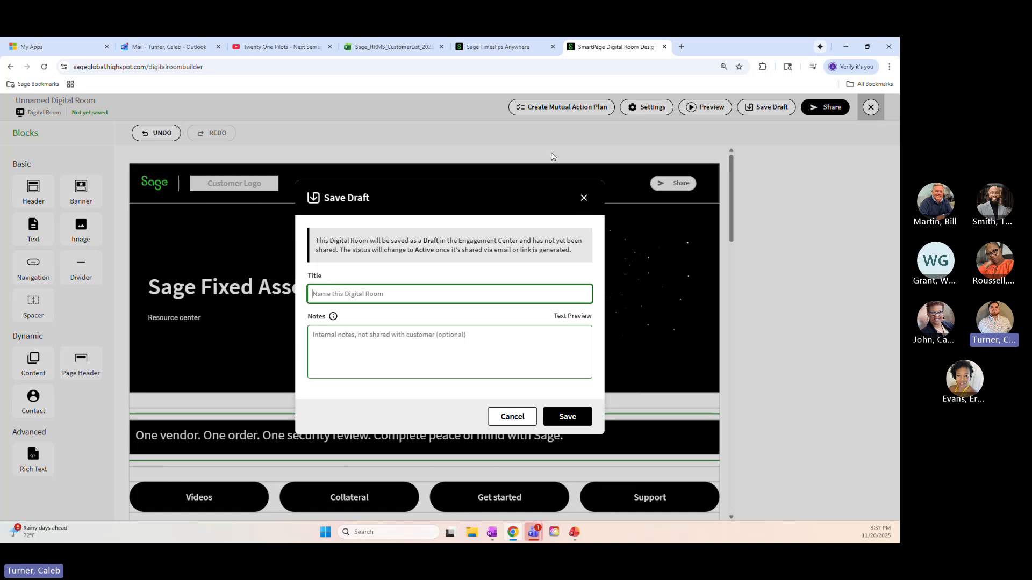
{"action": "left_click", "coordinate": [583, 198]}
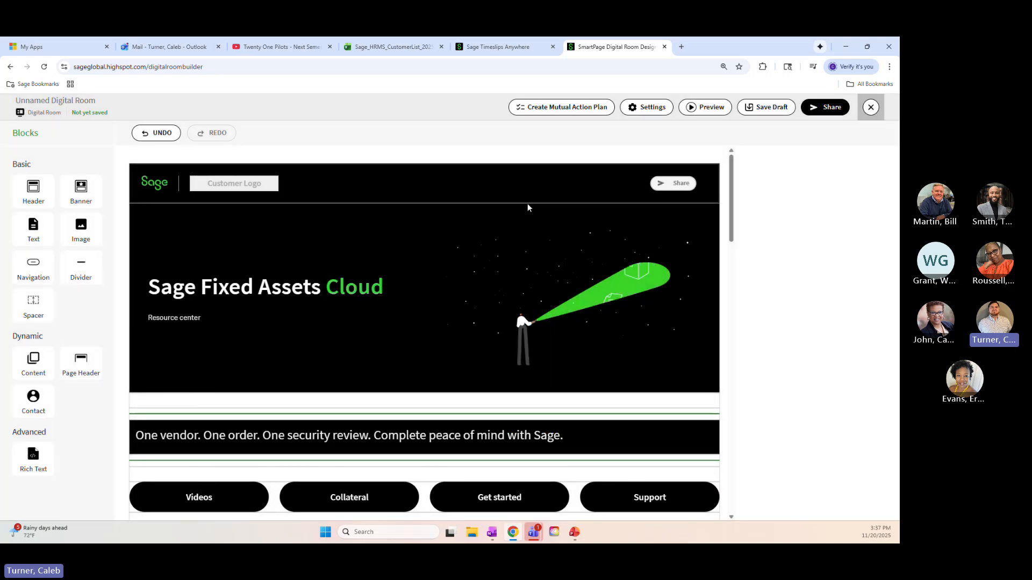
Delete the page header block containing the company and customer logos, and undo the deletion
{"action": "left_click", "coordinate": [244, 185]}
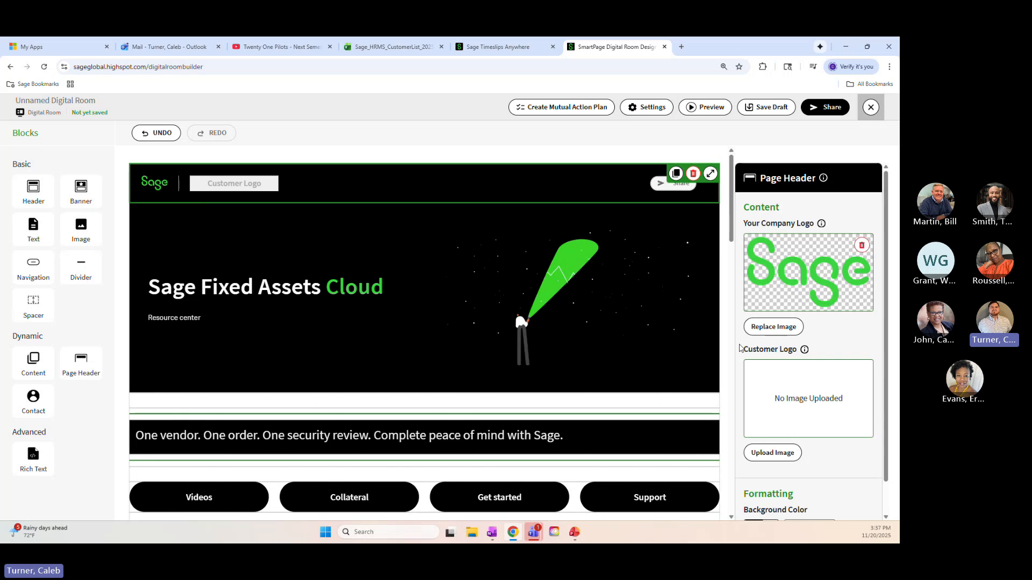
{"action": "scroll", "coordinate": [785, 348], "scroll_direction": "down", "scroll_amount": 1}
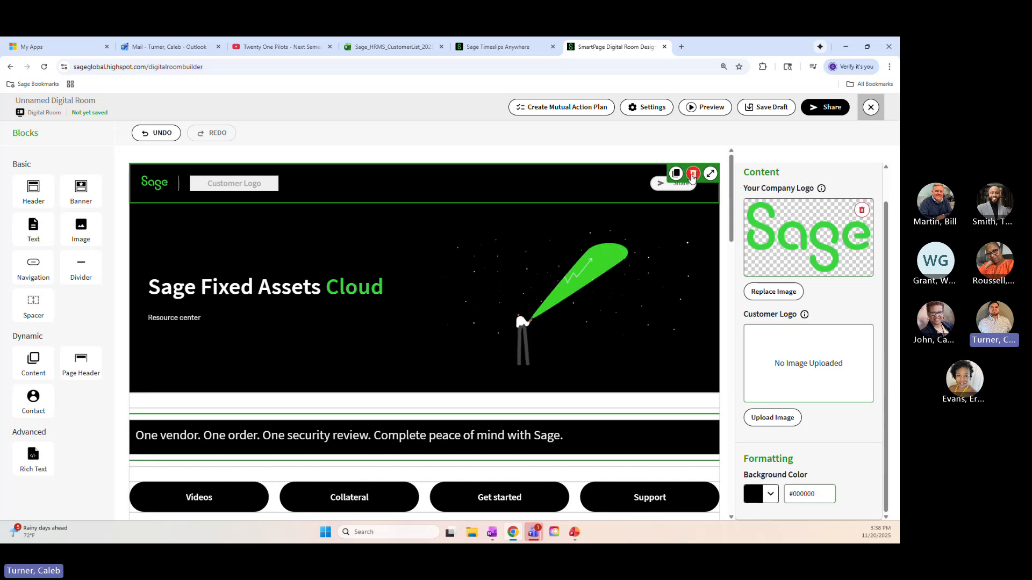
{"action": "left_click", "coordinate": [693, 173]}
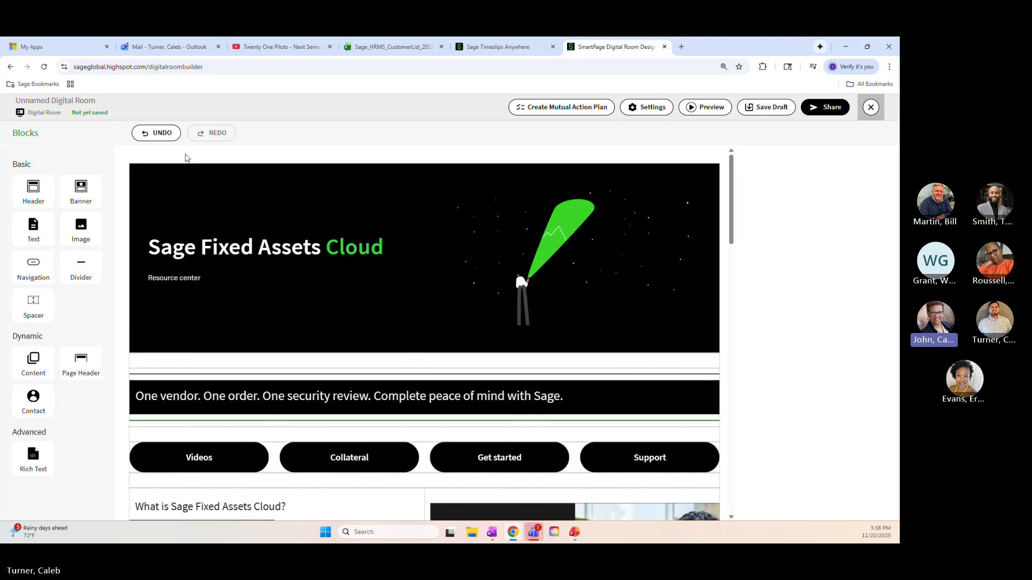
{"action": "left_click", "coordinate": [161, 133]}
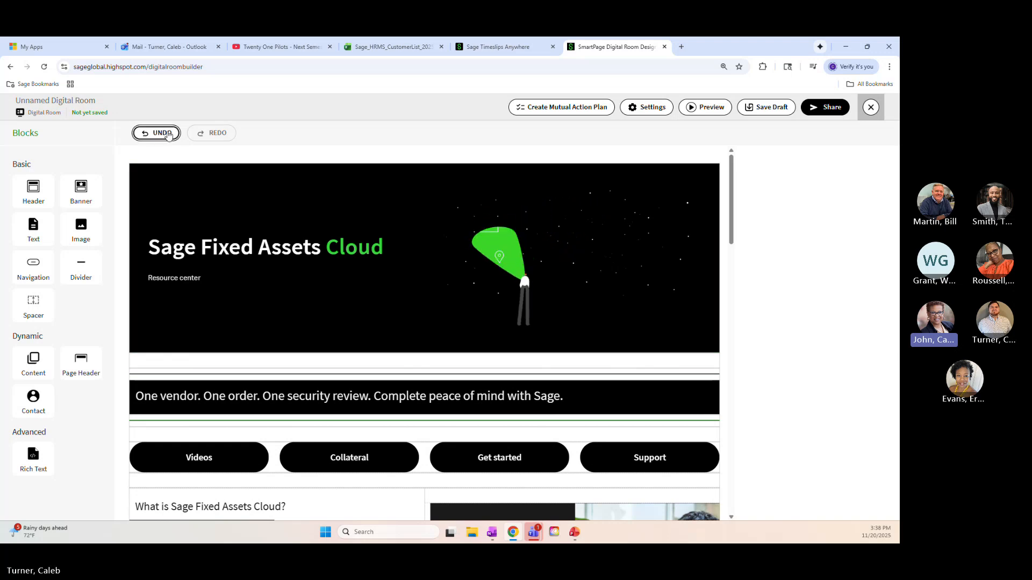
{"action": "left_click", "coordinate": [169, 135]}
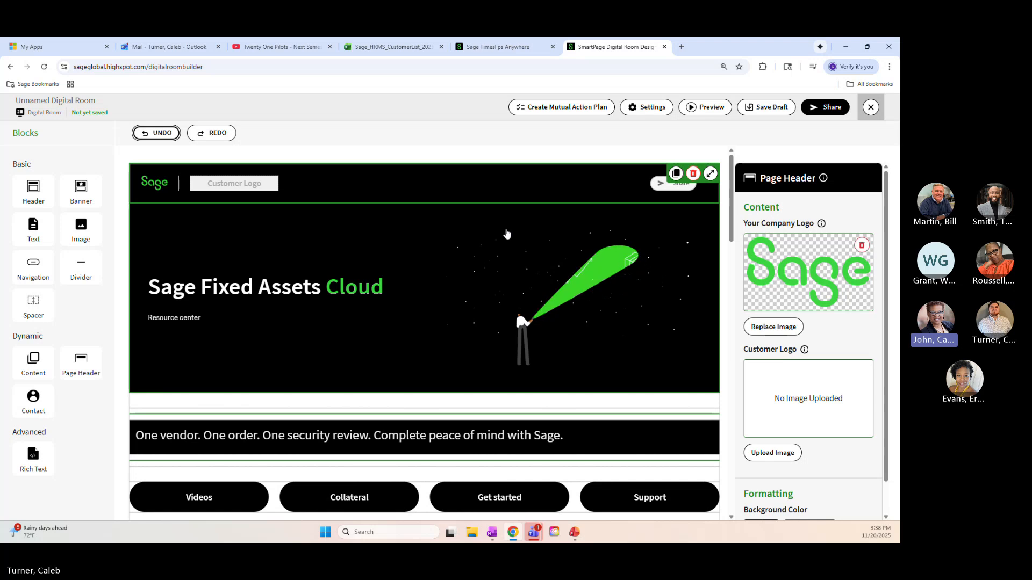
Start saving the room as a draft and enter the internal note "includes CIP and demos and etccc"
{"action": "left_click", "coordinate": [766, 107]}
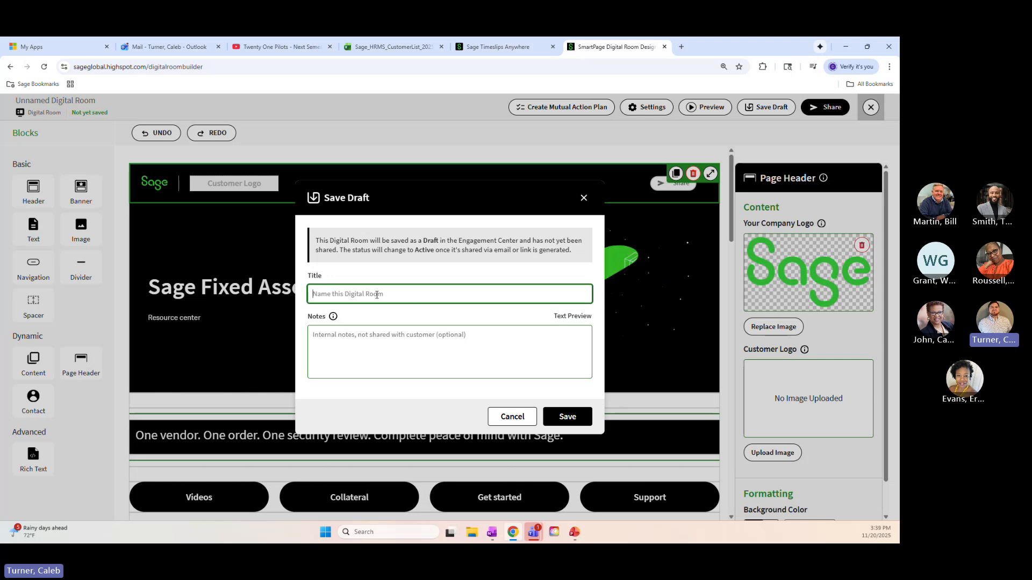
{"action": "left_click", "coordinate": [355, 338]}
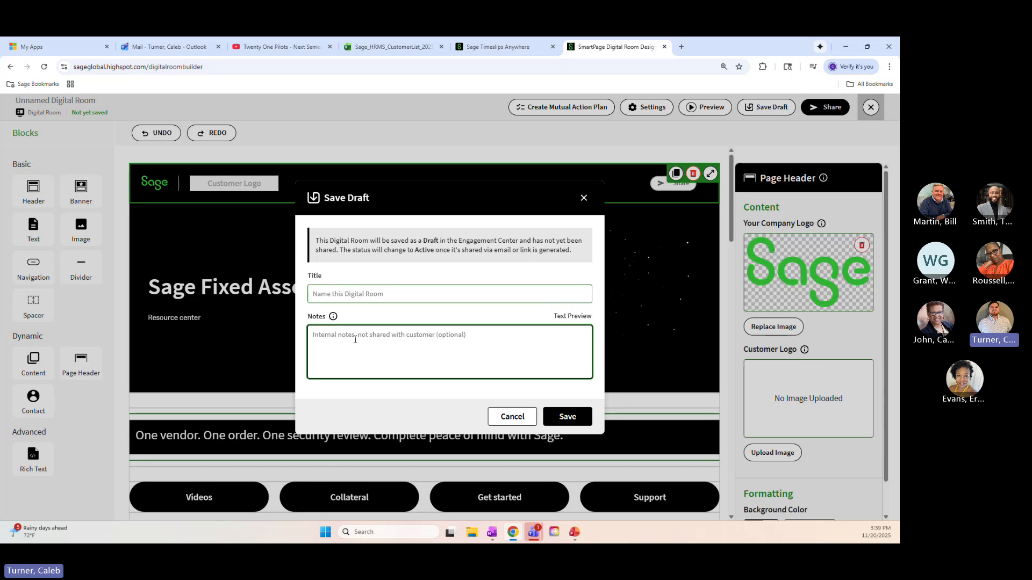
{"action": "type", "text": "includes CIP and demos"}
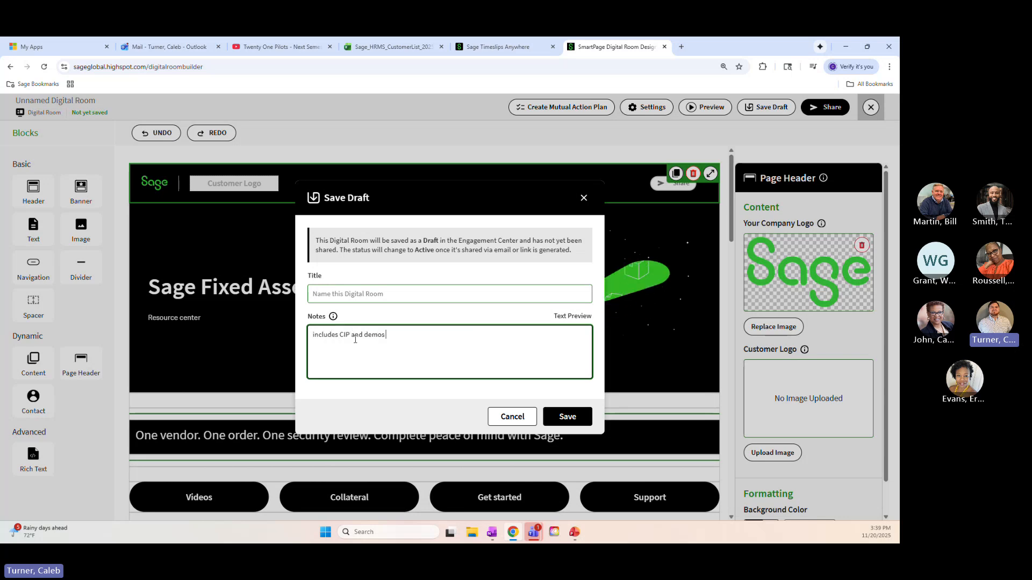
{"action": "type", "text": " and etccc"}
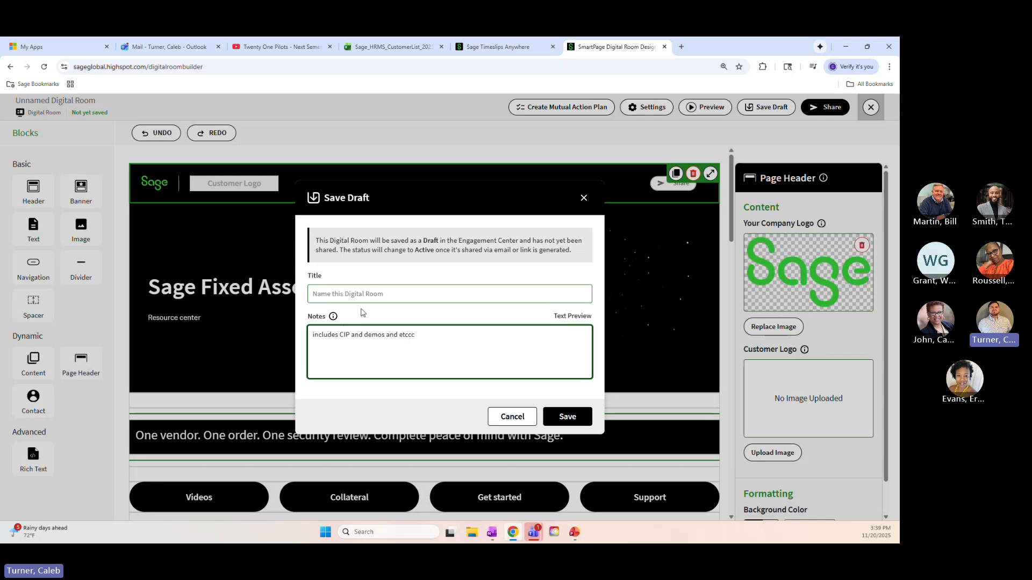
Title the draft "SFA cloud Digital room"
{"action": "left_click", "coordinate": [366, 292]}
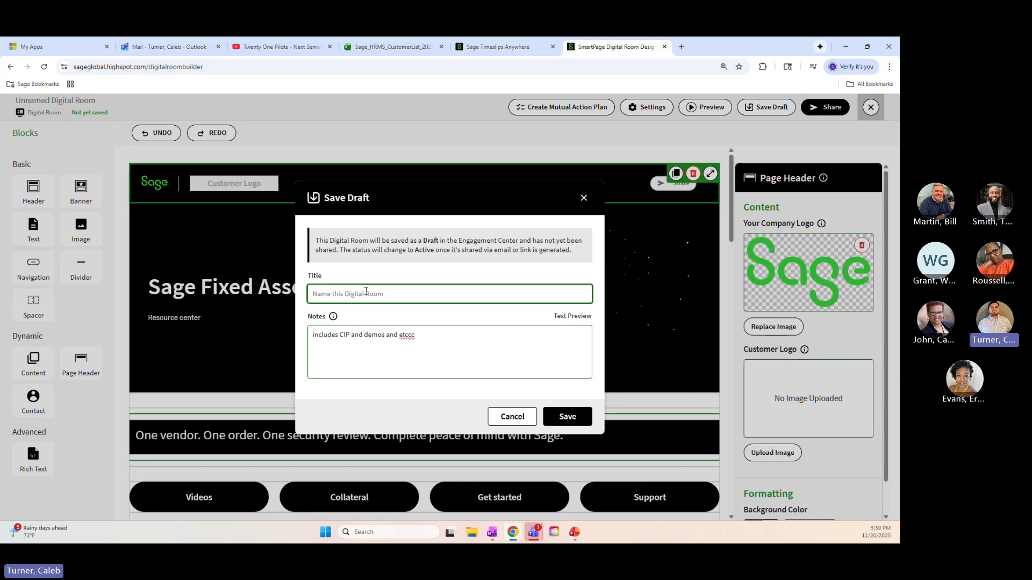
{"action": "type", "text": "SFA cloud"}
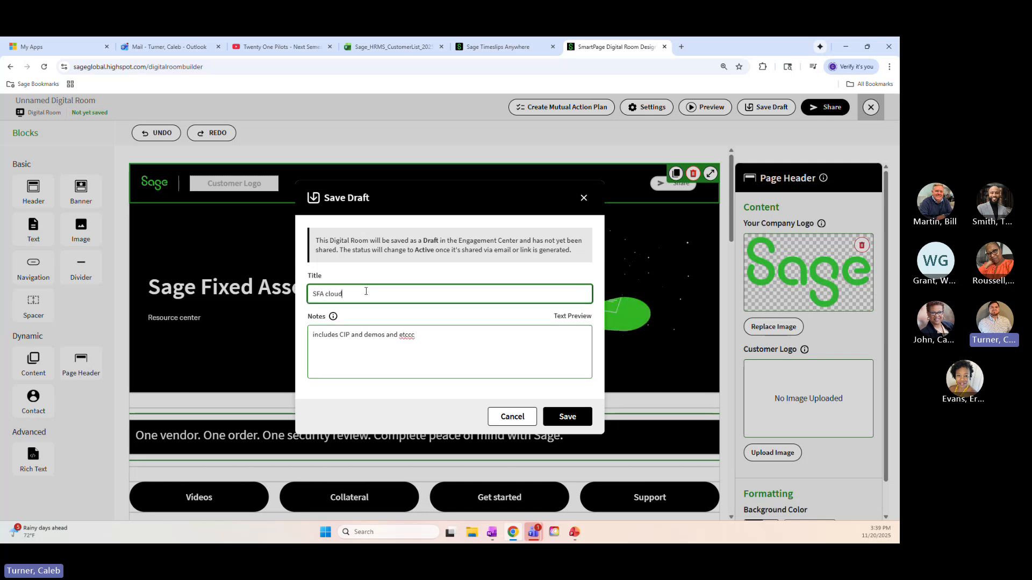
{"action": "type", "text": " Digit"}
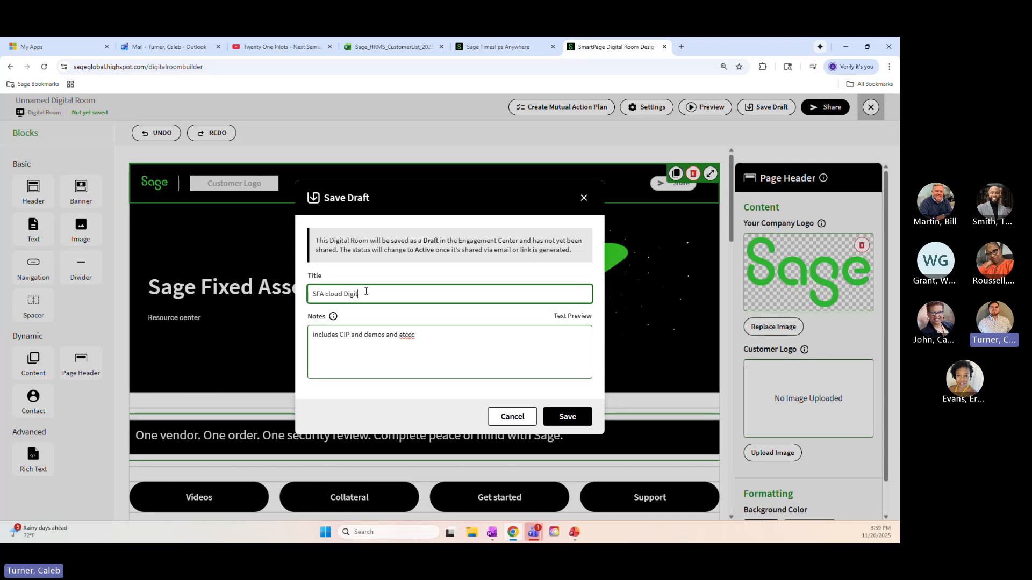
{"action": "type", "text": "al room"}
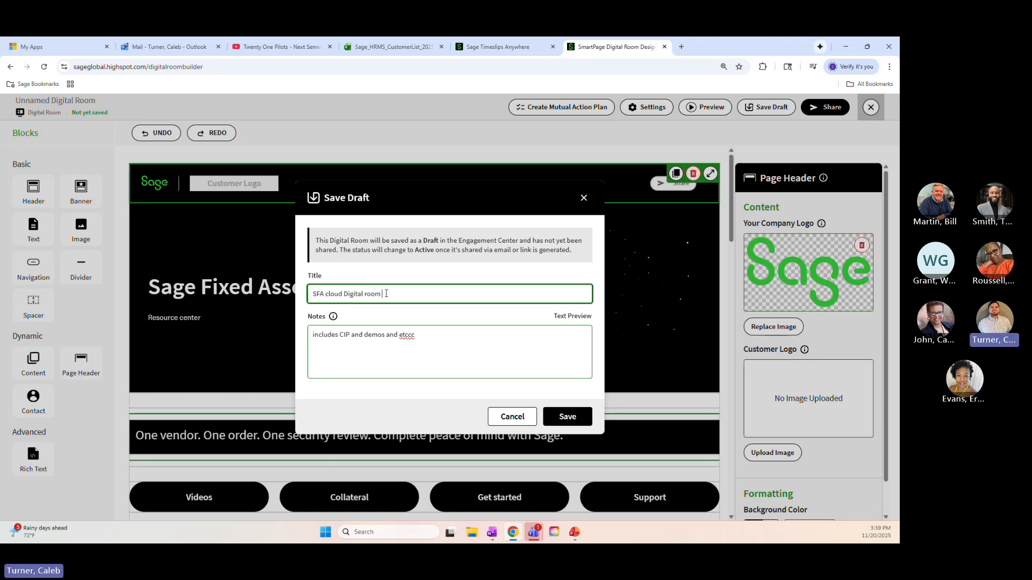
Clear both the title and the internal notes of the draft
{"action": "double_click", "coordinate": [386, 294]}
{"action": "key", "text": "BackSpace"}
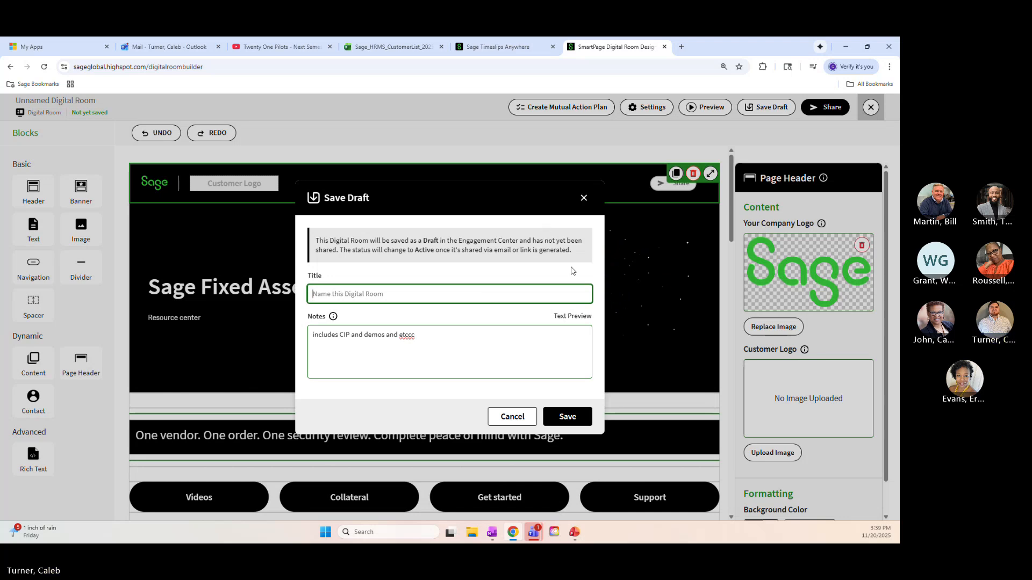
{"action": "triple_click", "coordinate": [408, 336]}
{"action": "key", "text": "BackSpace"}
Save the draft under a title made of the owner's first name plus "test room demo", and close the room builder
{"action": "left_click", "coordinate": [400, 295]}
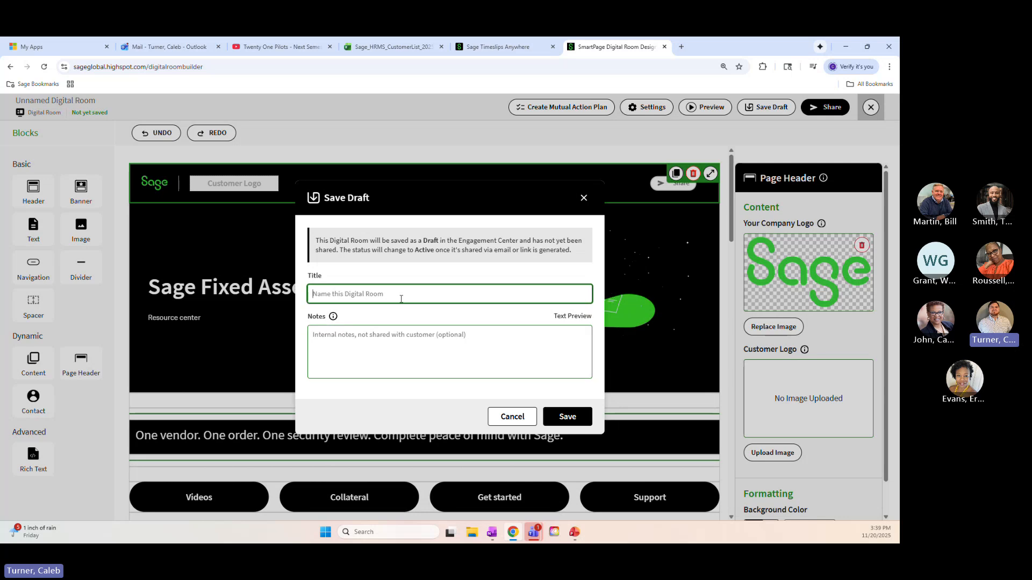
{"action": "type", "text": "Calebs test room demo"}
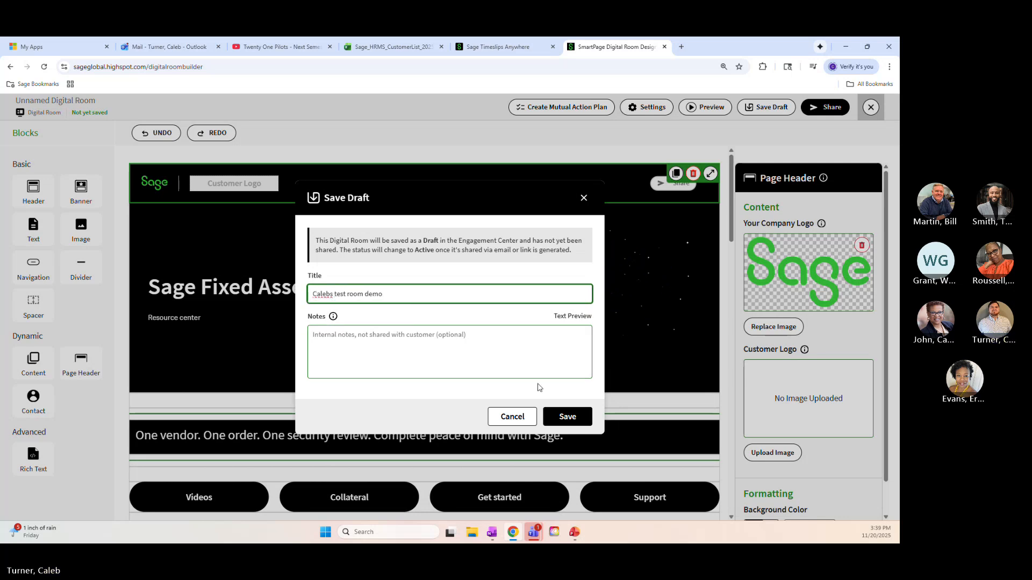
{"action": "left_click", "coordinate": [556, 415]}
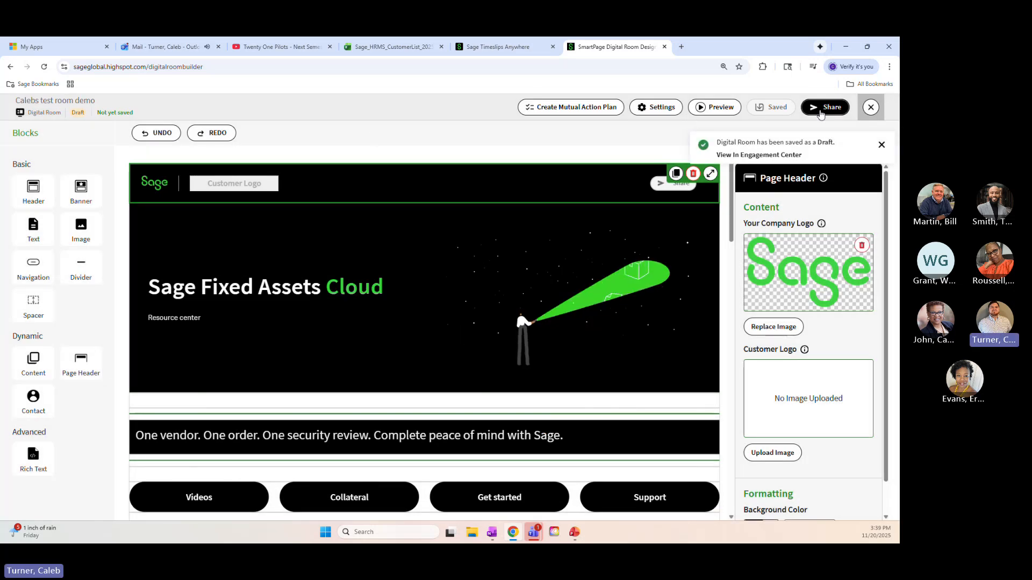
{"action": "left_click", "coordinate": [873, 108]}
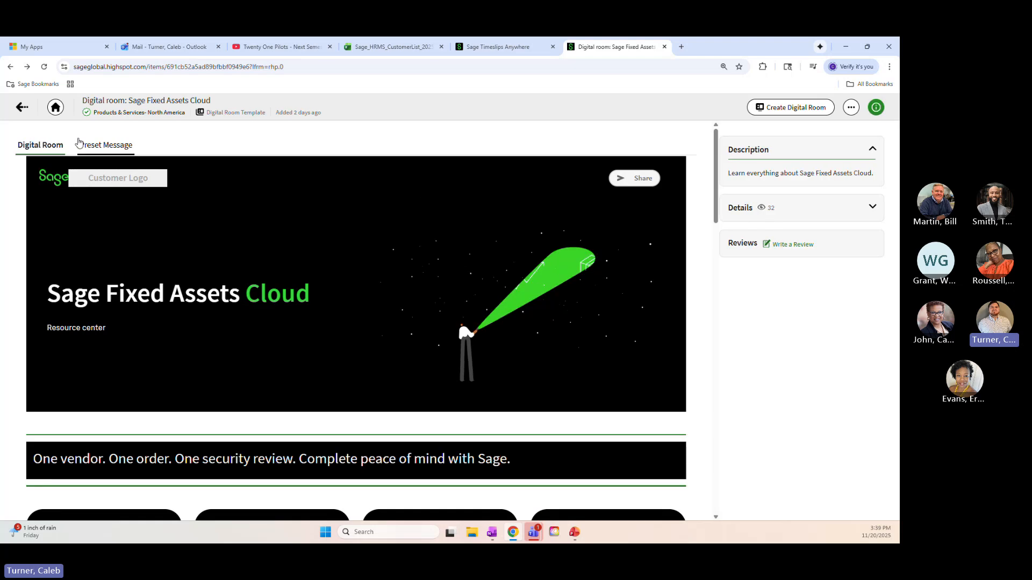
Return to the home page, find the saved test room draft in the Engagement area, and open it for editing
{"action": "left_click", "coordinate": [55, 107]}
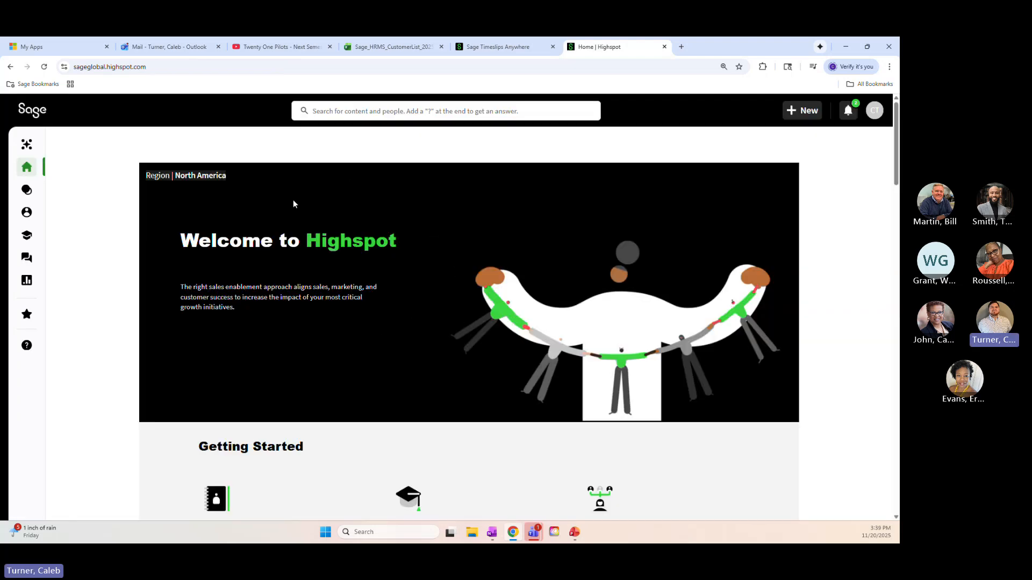
{"action": "mouse_move", "coordinate": [26, 260]}
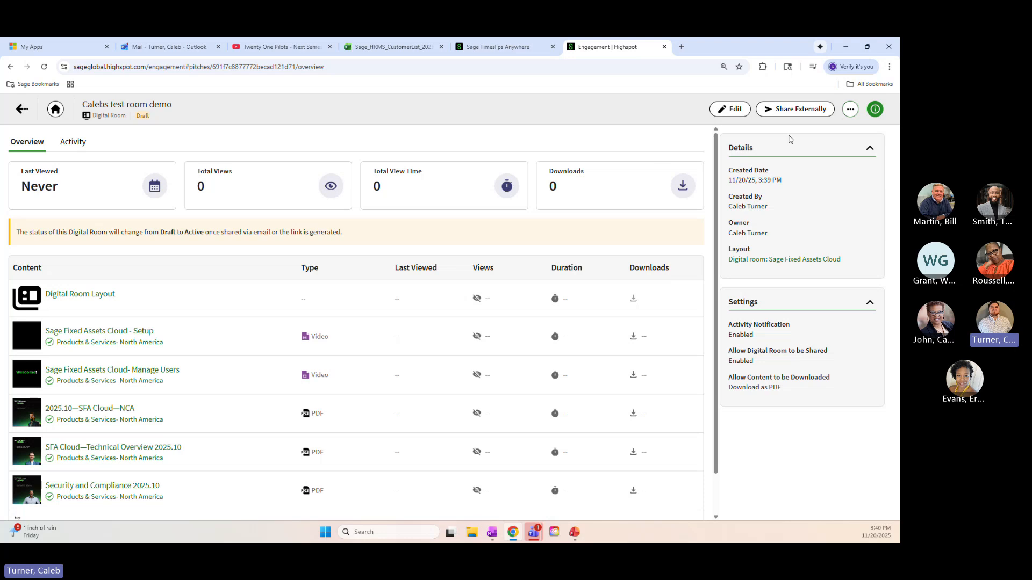
{"action": "left_click", "coordinate": [735, 110]}
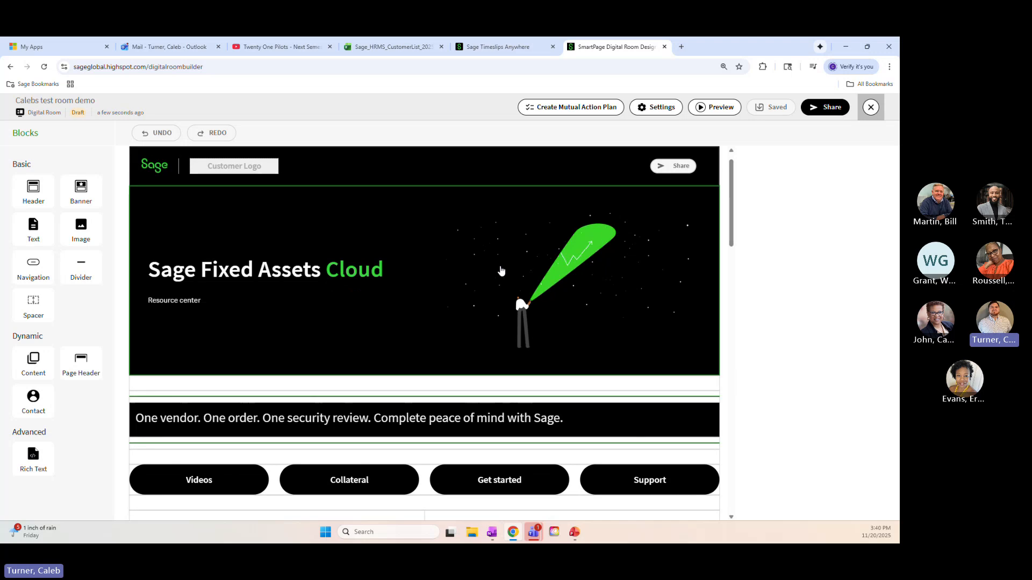
{"action": "scroll", "coordinate": [403, 270], "scroll_direction": "down", "scroll_amount": 4}
{"action": "scroll", "coordinate": [404, 273], "scroll_direction": "up", "scroll_amount": 4}
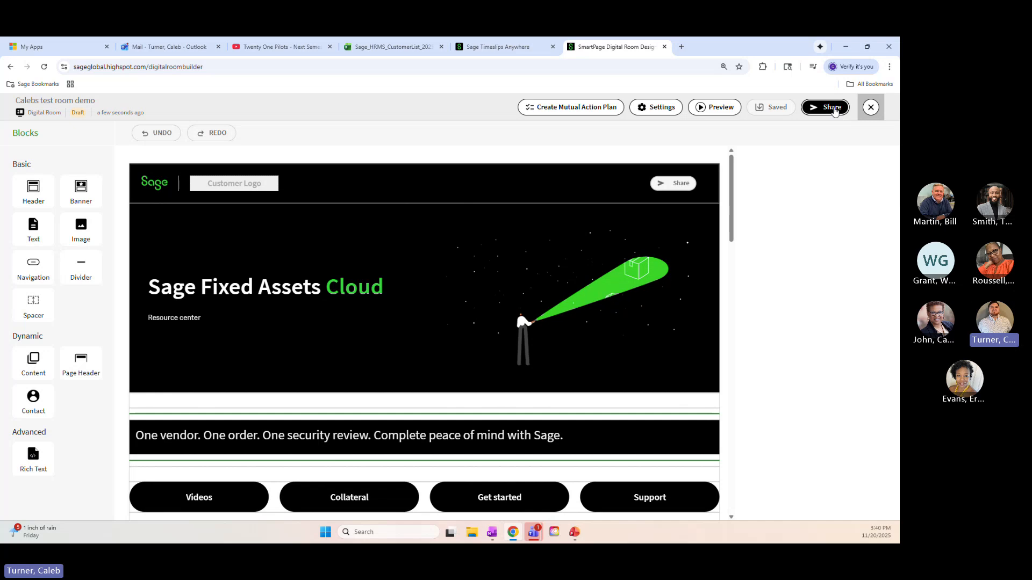
Open the sharing options for the test room draft
{"action": "left_click", "coordinate": [833, 108]}
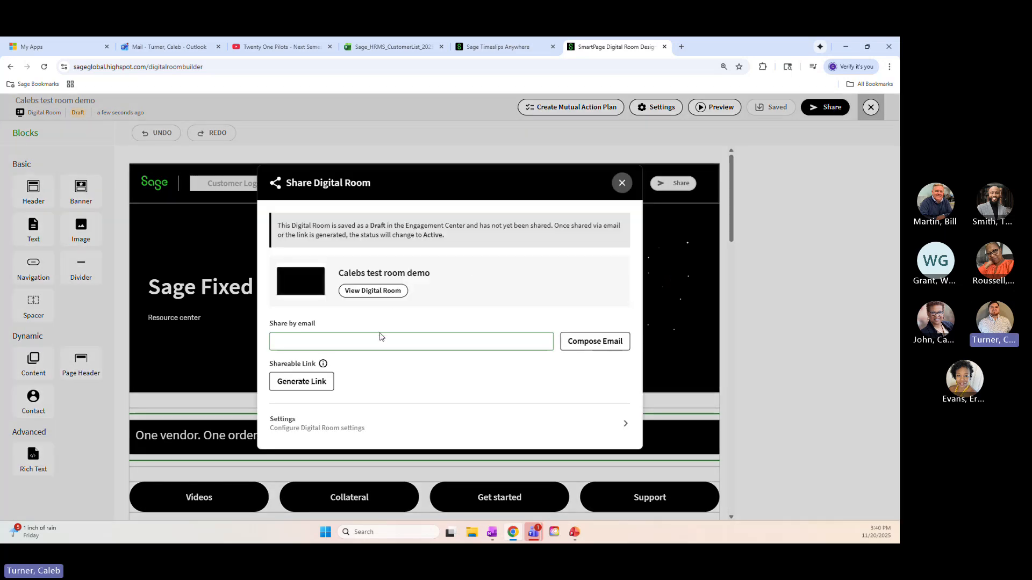
{"action": "left_click", "coordinate": [393, 339]}
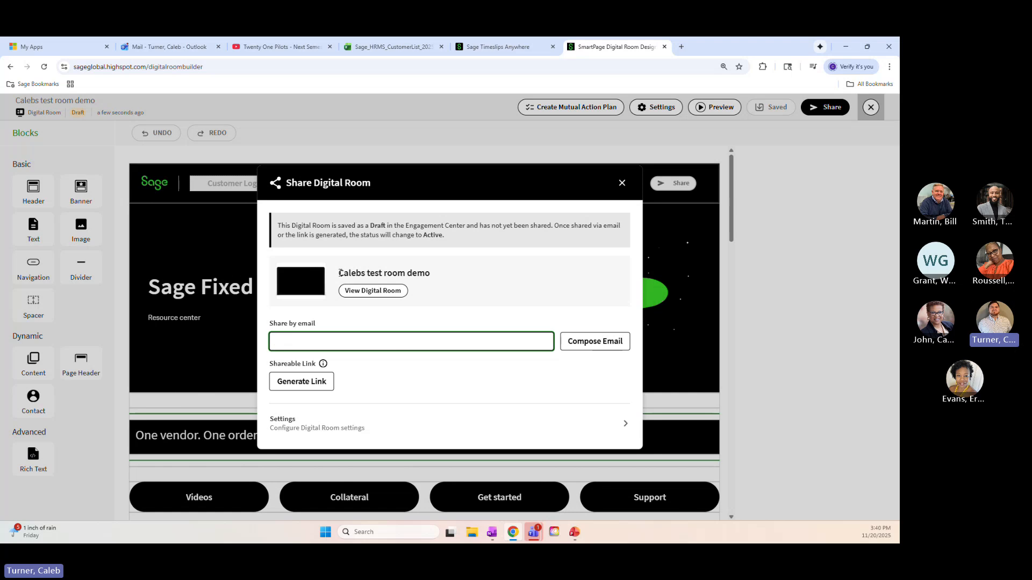
{"action": "left_click_drag", "start_coordinate": [340, 273], "coordinate": [419, 268]}
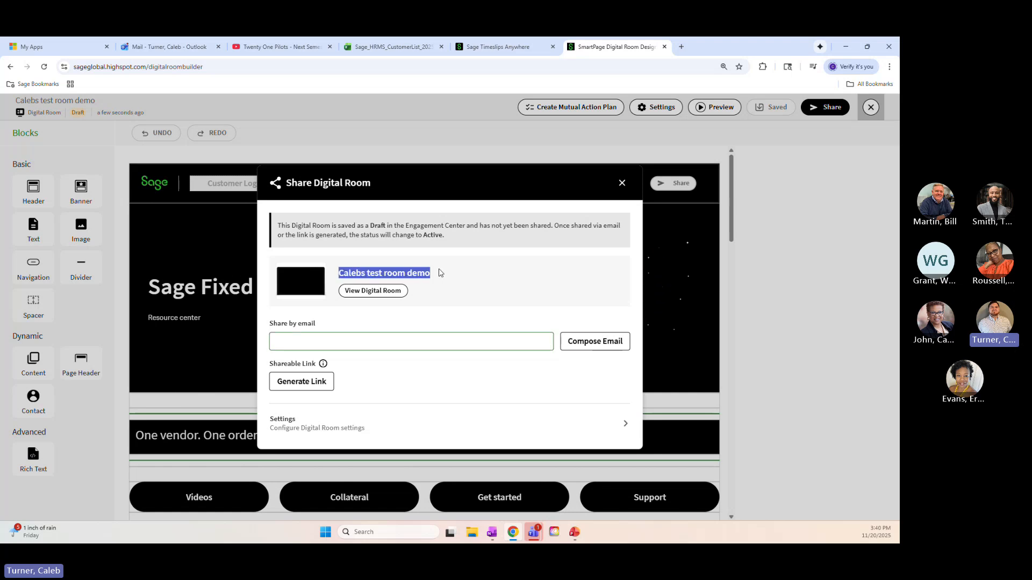
{"action": "left_click", "coordinate": [473, 272]}
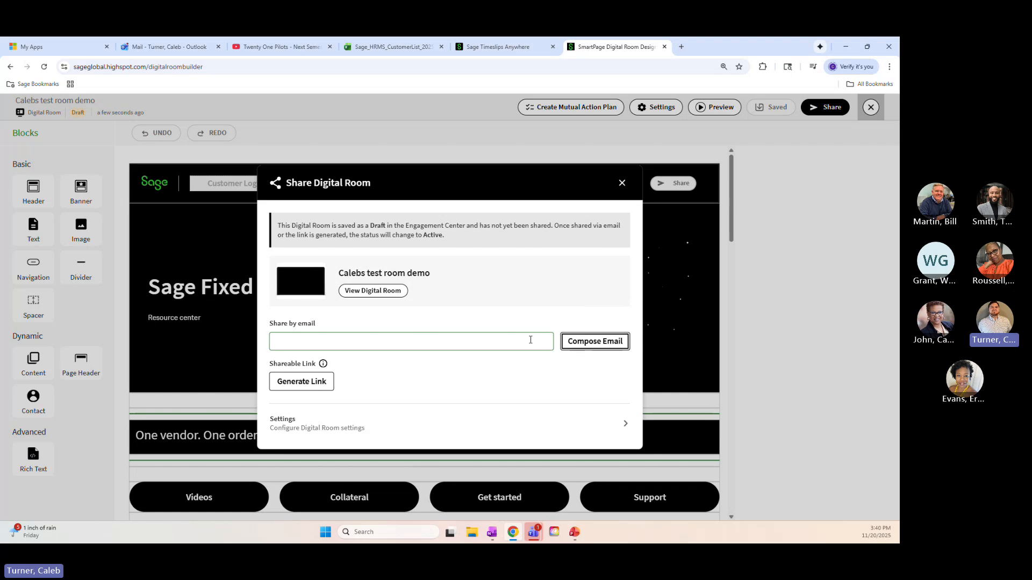
Try sharing the room by email: enter the recipient's email name, review the blank email form's fields, and cancel it
{"action": "left_click", "coordinate": [466, 339]}
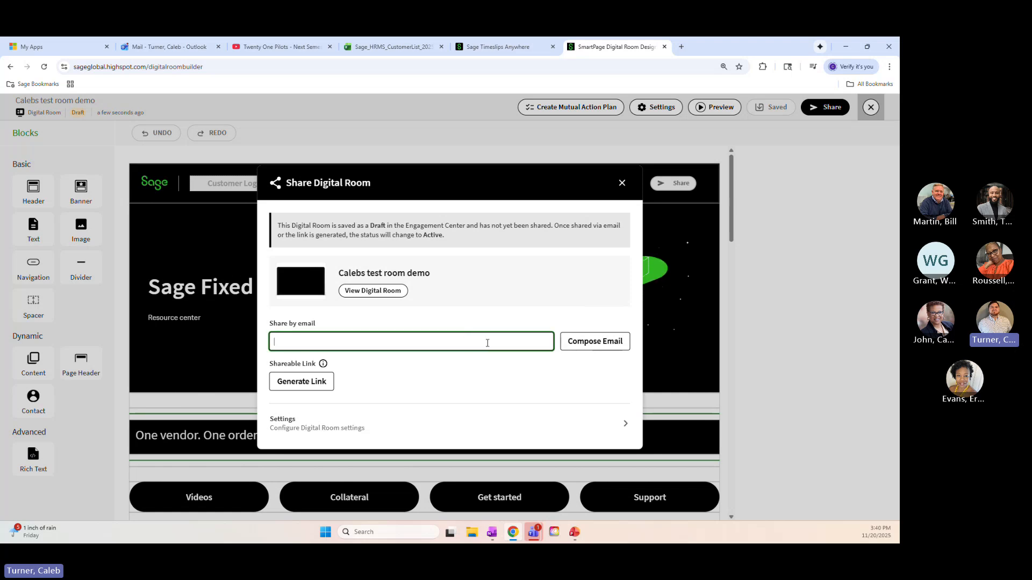
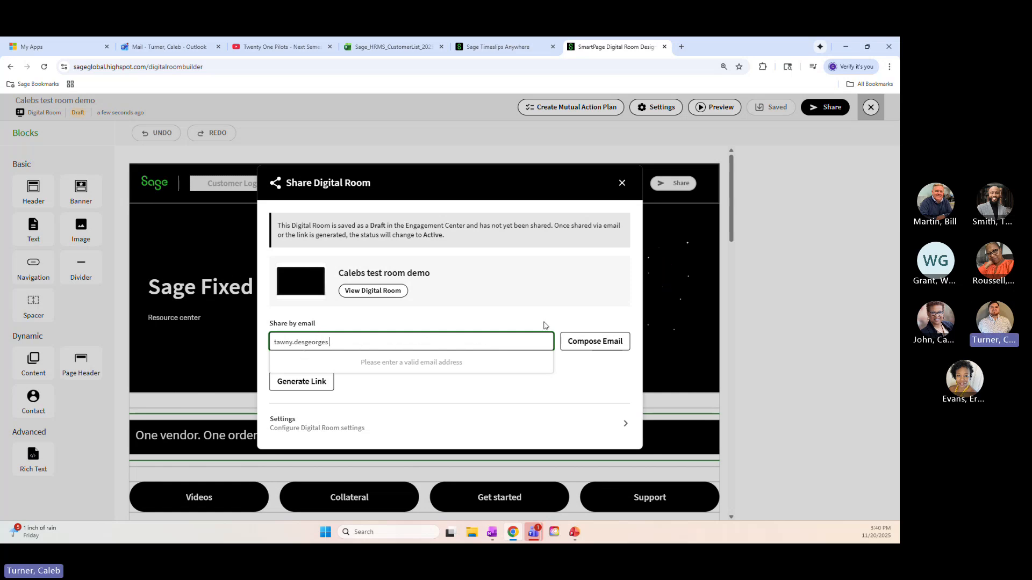
{"action": "left_click", "coordinate": [594, 341]}
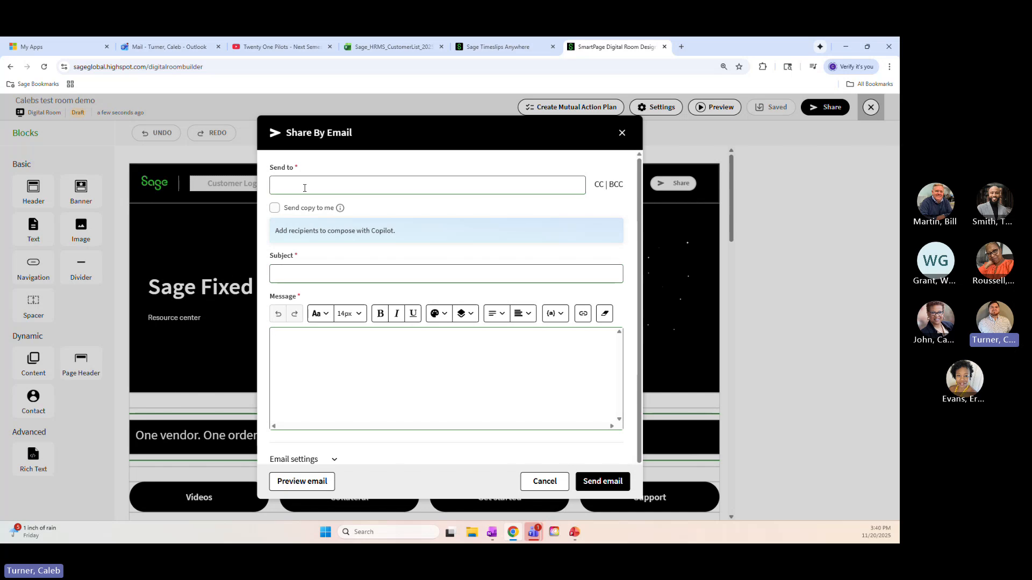
{"action": "left_click", "coordinate": [304, 188]}
{"action": "left_click", "coordinate": [339, 272]}
{"action": "left_click", "coordinate": [330, 338]}
{"action": "scroll", "coordinate": [400, 397], "scroll_direction": "down", "scroll_amount": 1}
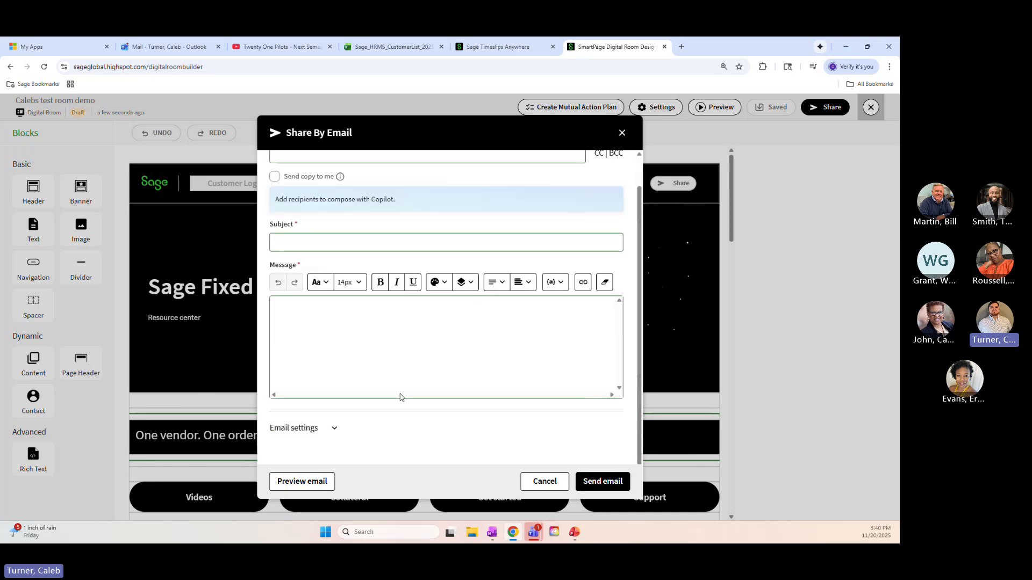
{"action": "scroll", "coordinate": [401, 396], "scroll_direction": "up", "scroll_amount": 1}
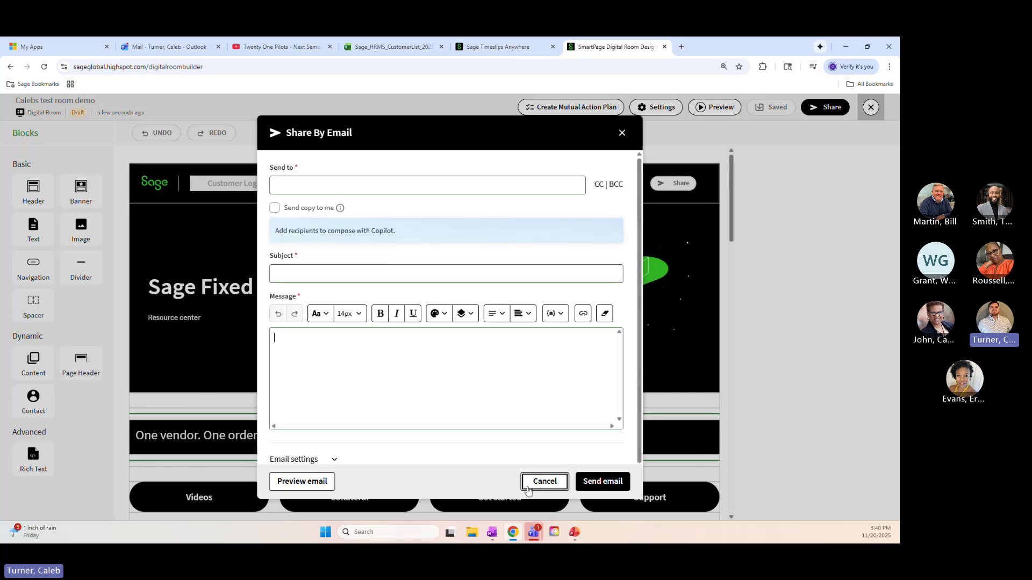
{"action": "left_click", "coordinate": [534, 482]}
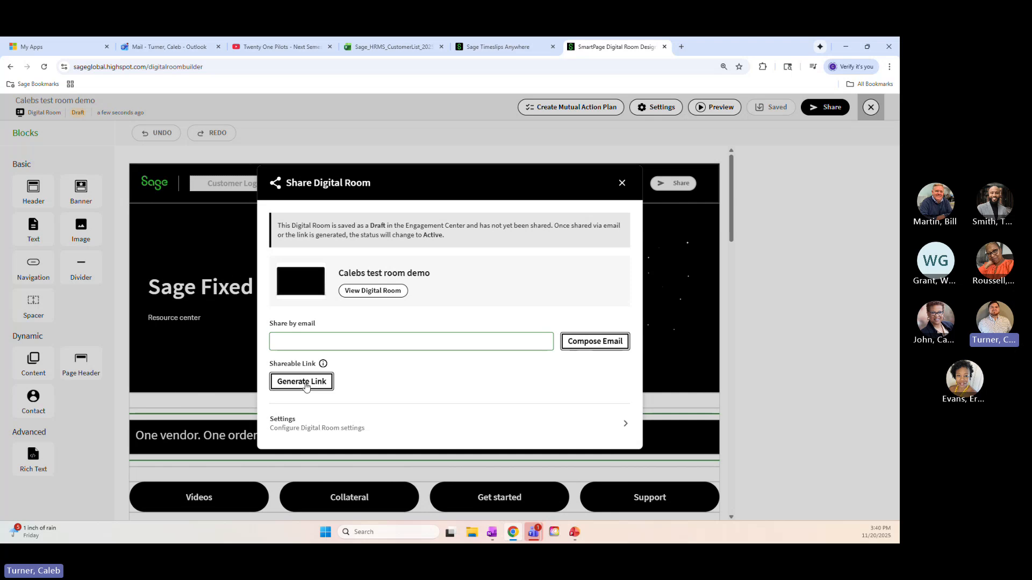
Generate and copy the room's shareable link, and close the room builder
{"action": "left_click", "coordinate": [304, 383]}
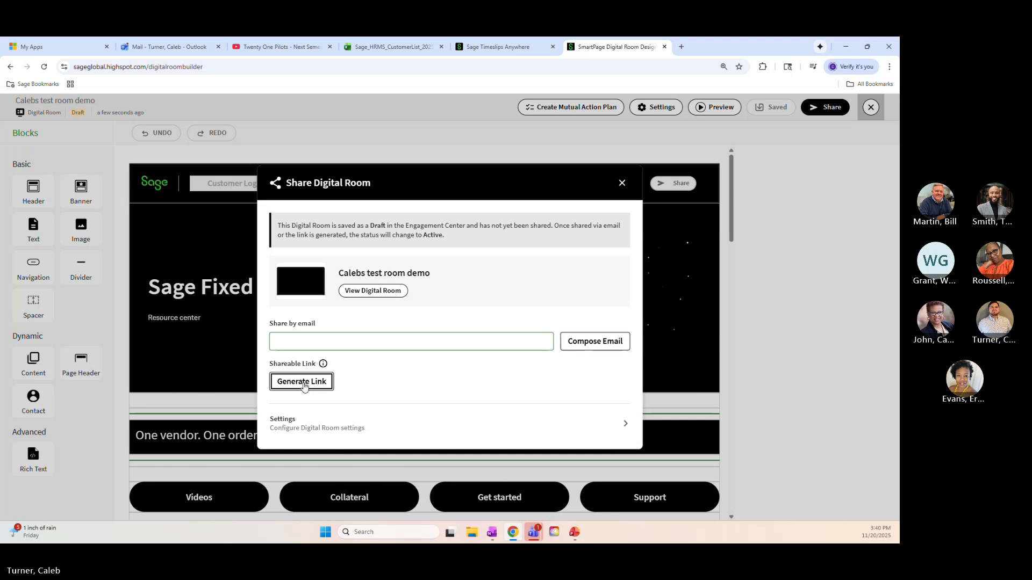
{"action": "left_click", "coordinate": [597, 364]}
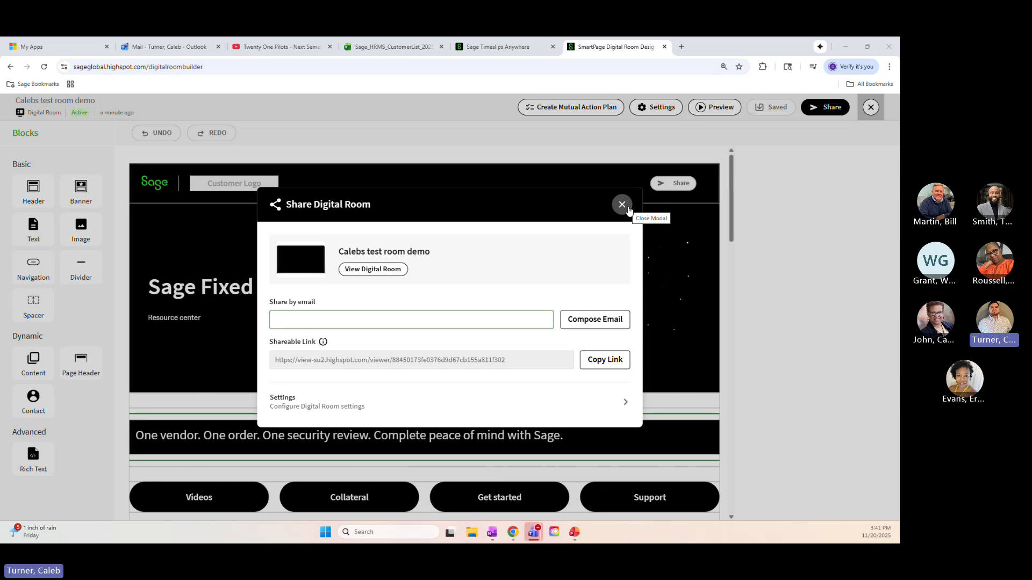
{"action": "left_click", "coordinate": [622, 205]}
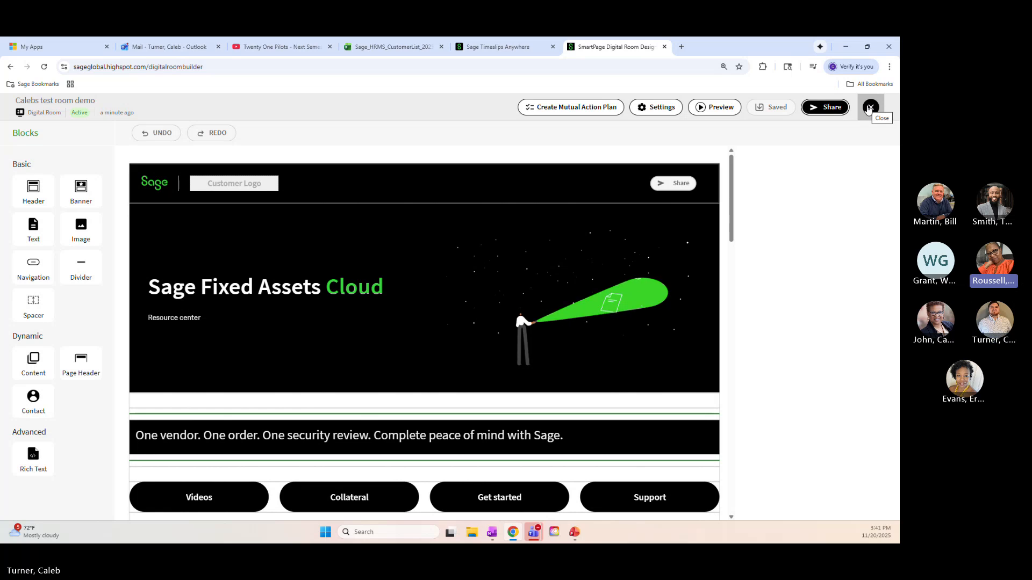
{"action": "left_click", "coordinate": [869, 108]}
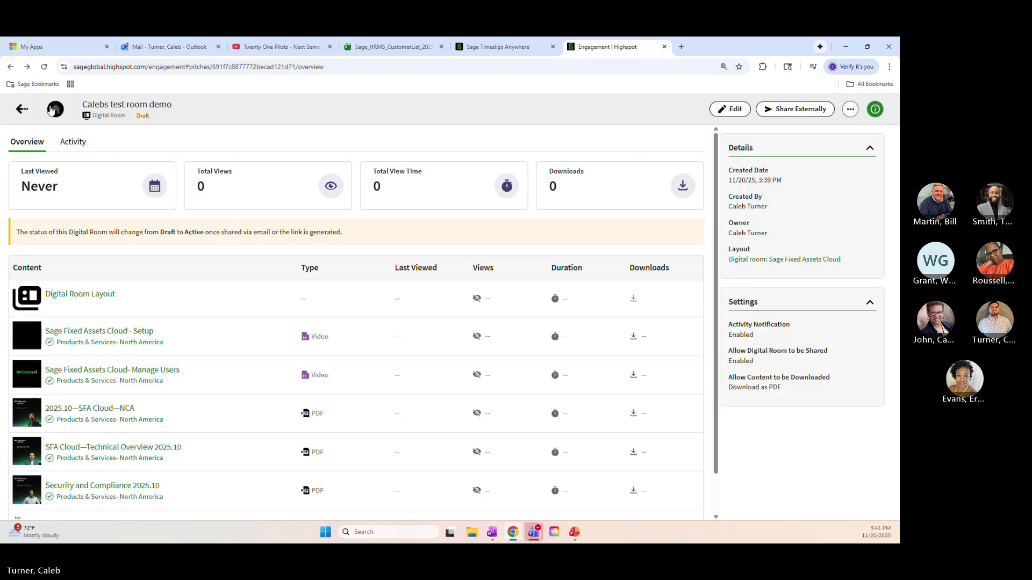
Return to the home page and open the recently viewed "Products & Services- North America" spot
{"action": "left_click", "coordinate": [53, 111]}
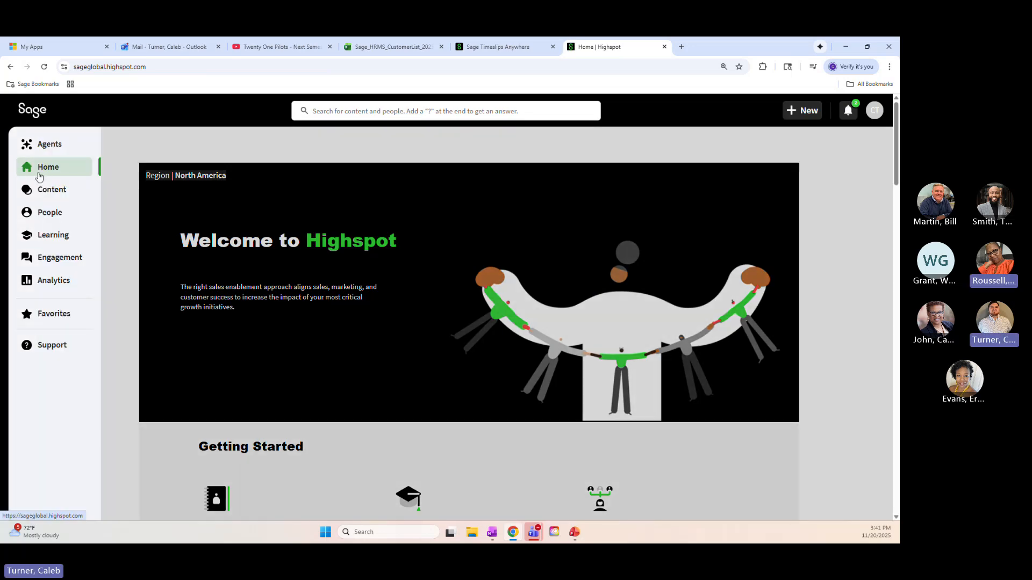
{"action": "mouse_move", "coordinate": [47, 196]}
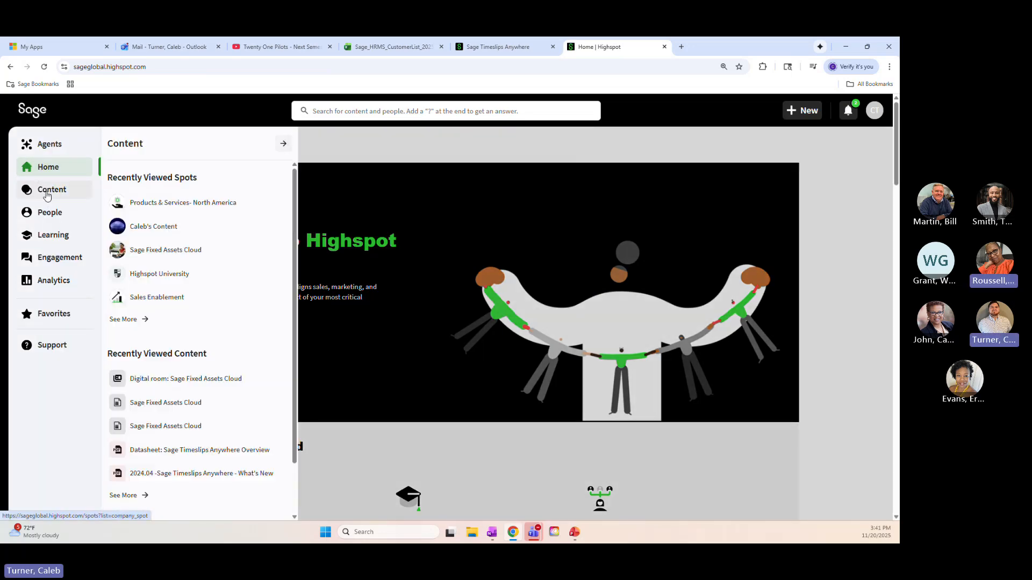
{"action": "left_click", "coordinate": [180, 204]}
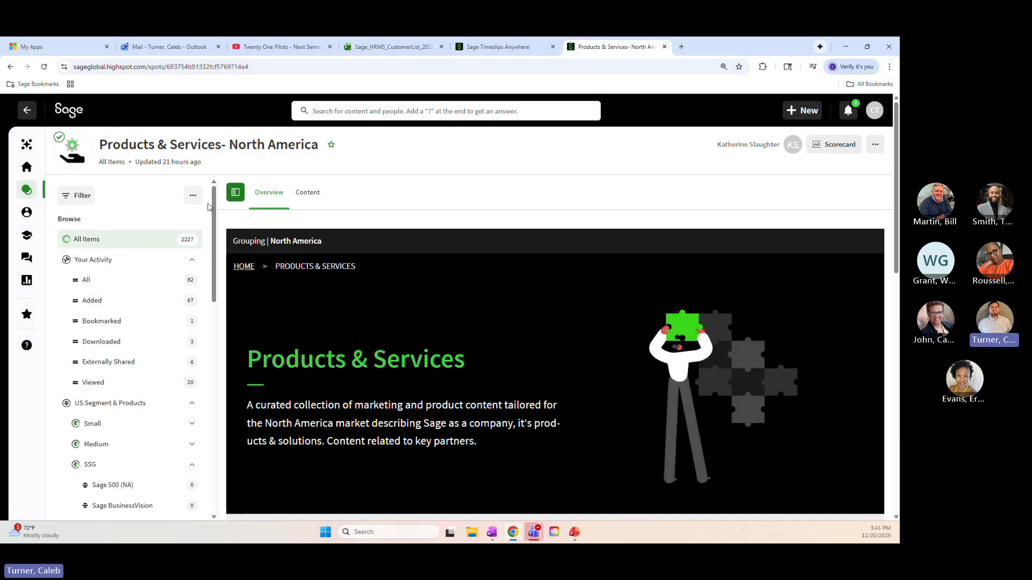
Open the Sage Fixed Assets list in the SSG group under US Segment & Products
{"action": "scroll", "coordinate": [144, 209], "scroll_direction": "down", "scroll_amount": 4}
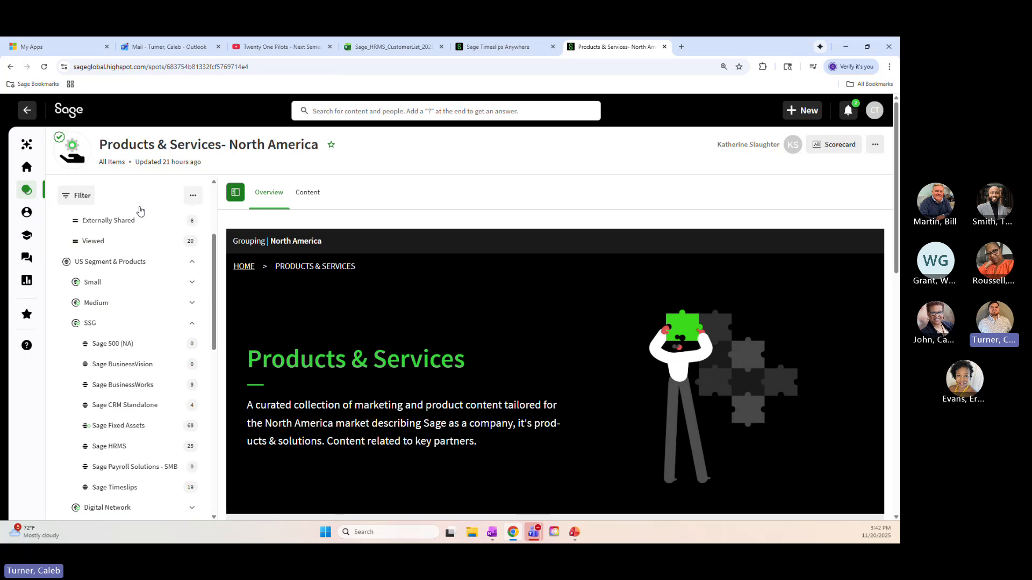
{"action": "scroll", "coordinate": [184, 396], "scroll_direction": "up", "scroll_amount": 3}
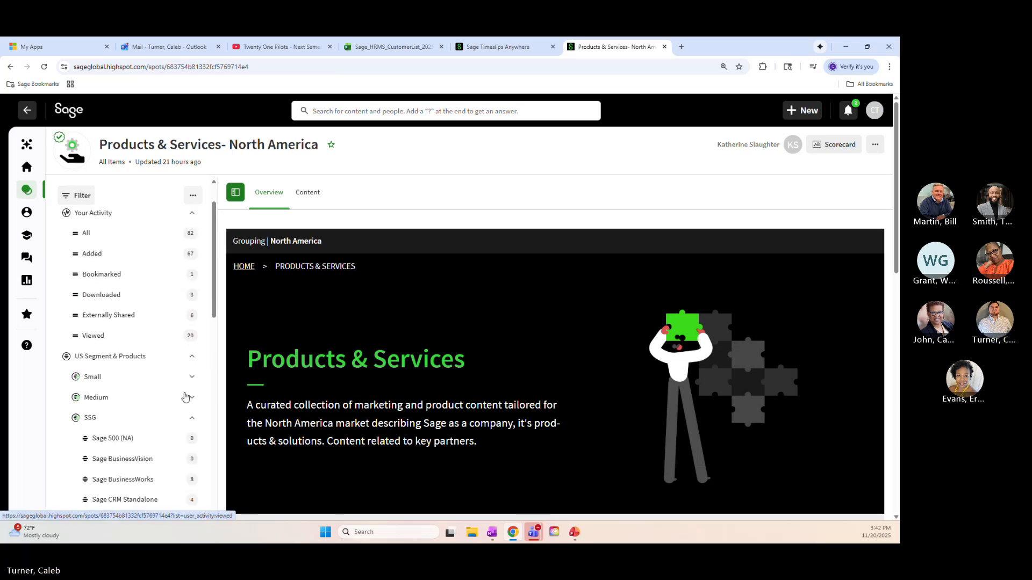
{"action": "left_click", "coordinate": [192, 417]}
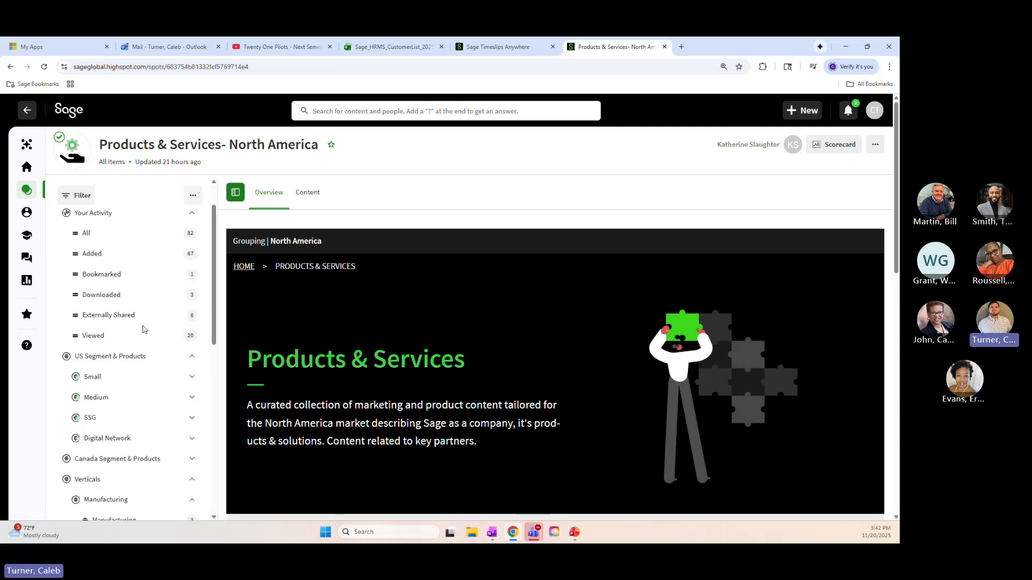
{"action": "scroll", "coordinate": [187, 349], "scroll_direction": "down", "scroll_amount": 2}
{"action": "left_click", "coordinate": [192, 263]}
{"action": "left_click", "coordinate": [192, 263]}
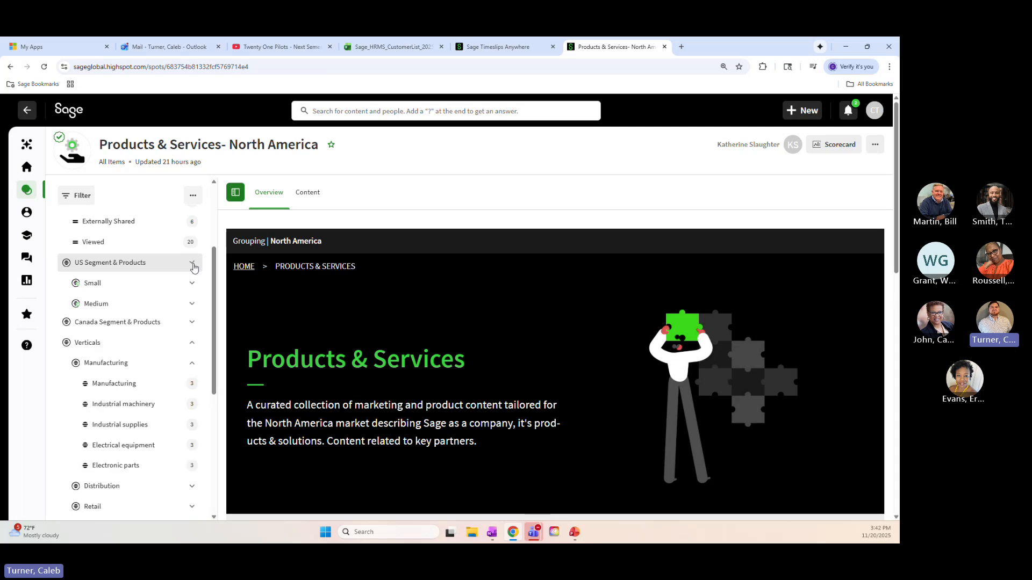
{"action": "left_click", "coordinate": [192, 328]}
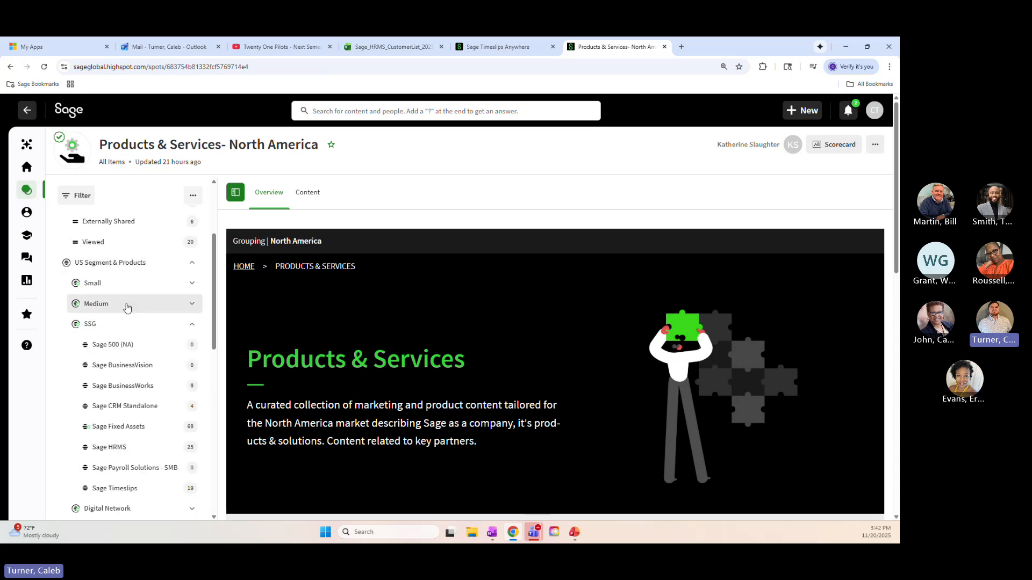
{"action": "scroll", "coordinate": [126, 306], "scroll_direction": "down", "scroll_amount": 2}
{"action": "left_click", "coordinate": [127, 335]}
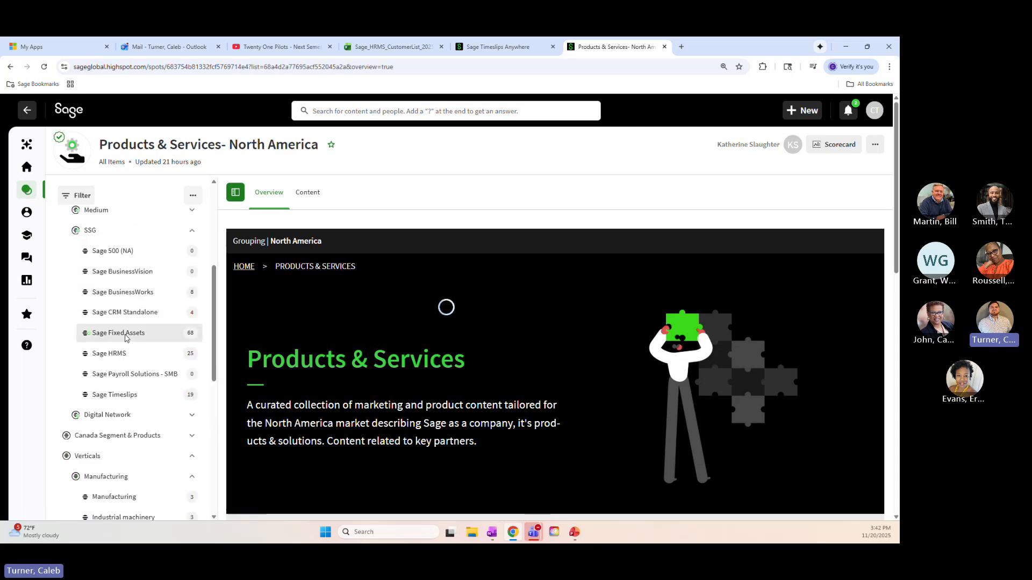
Show the content items of Sage Fixed Assets and open the "Digital room: Sage Fixed Assets Cloud" template from the last 7 days
{"action": "scroll", "coordinate": [520, 301], "scroll_direction": "down", "scroll_amount": 4}
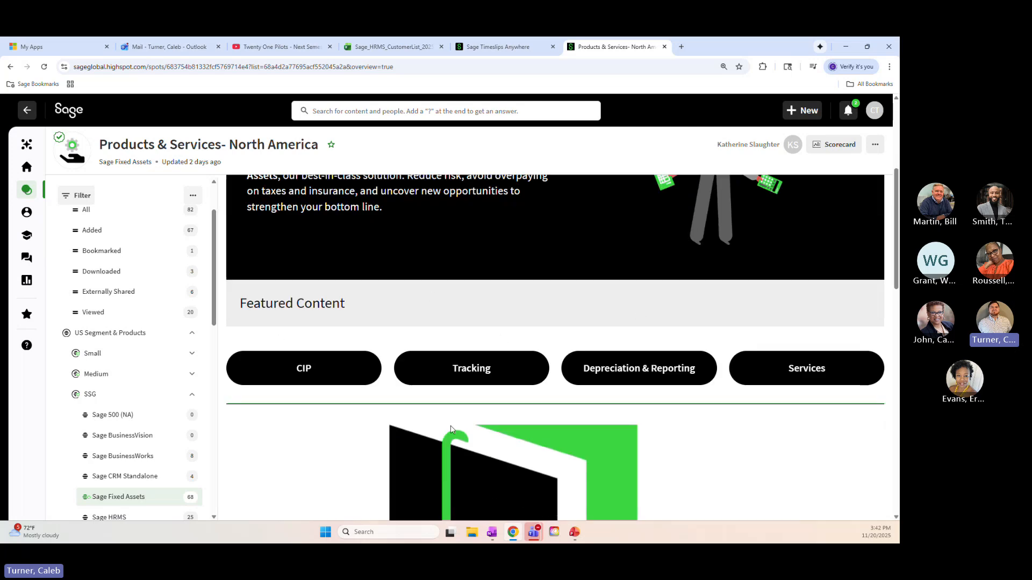
{"action": "scroll", "coordinate": [605, 381], "scroll_direction": "up", "scroll_amount": 5}
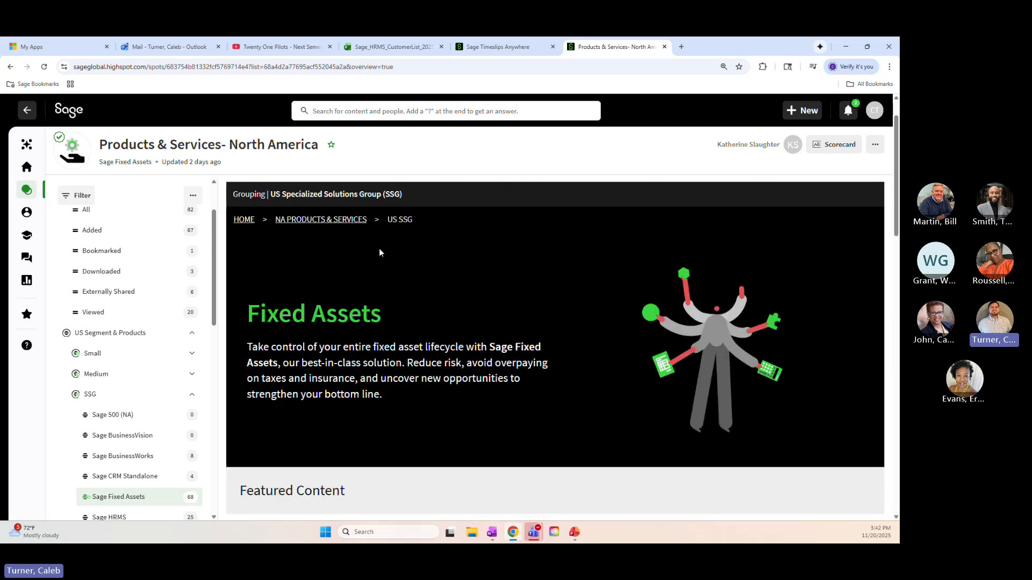
{"action": "left_click", "coordinate": [311, 192]}
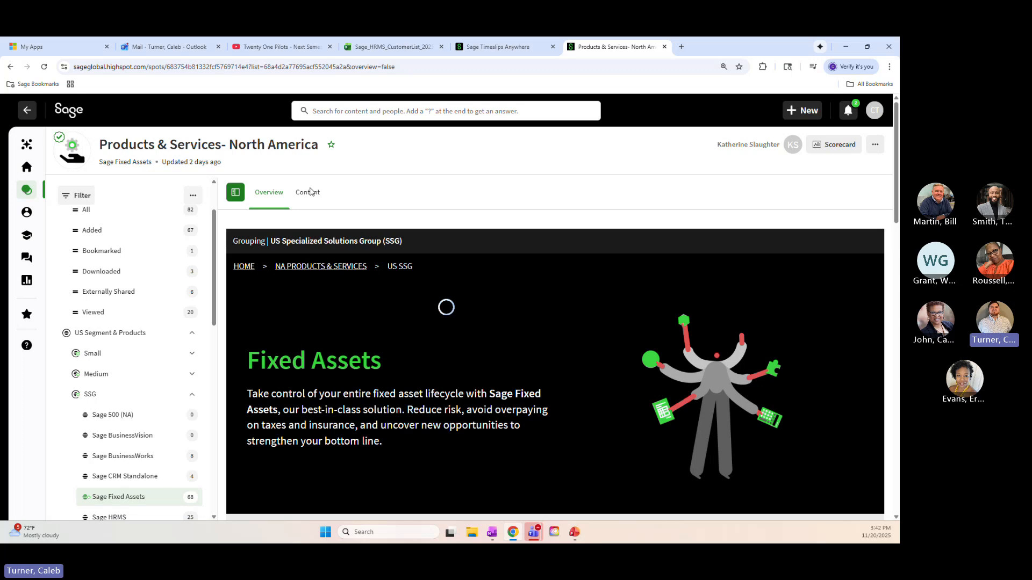
{"action": "scroll", "coordinate": [326, 326], "scroll_direction": "down", "scroll_amount": 2}
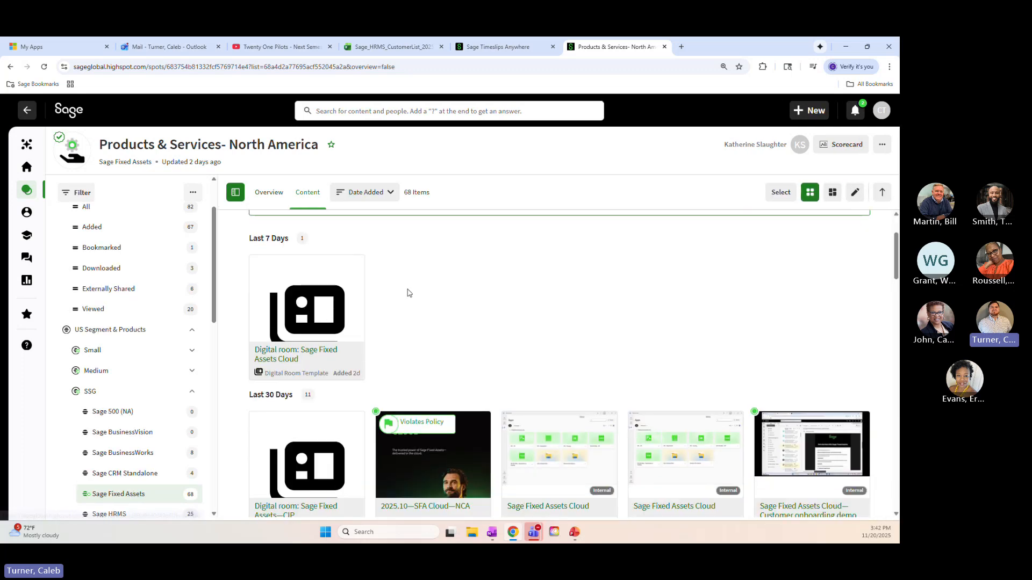
{"action": "scroll", "coordinate": [407, 293], "scroll_direction": "up", "scroll_amount": 2}
{"action": "left_click", "coordinate": [385, 193]}
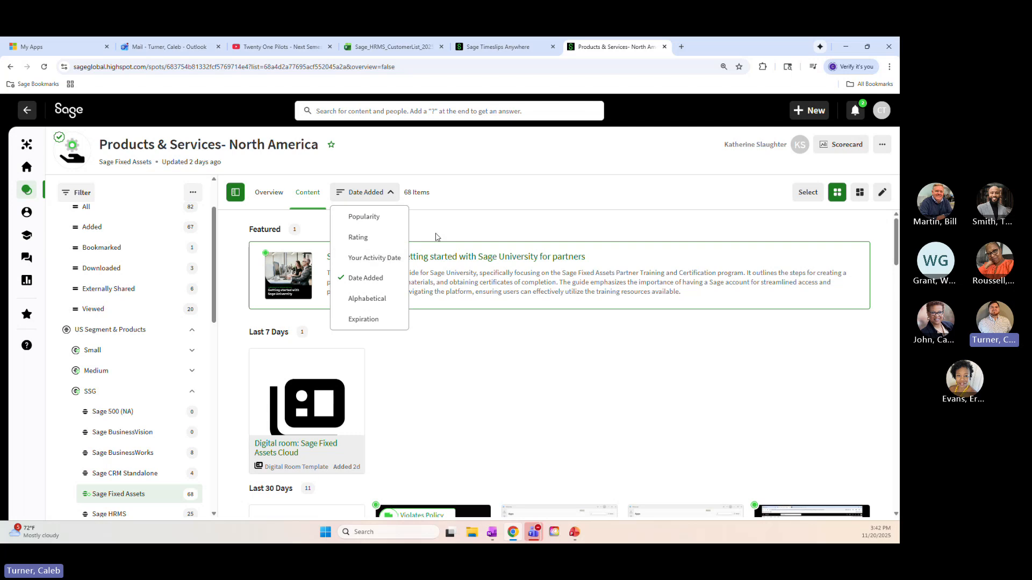
{"action": "left_click", "coordinate": [400, 200]}
{"action": "left_click", "coordinate": [399, 199]}
{"action": "left_click", "coordinate": [473, 183]}
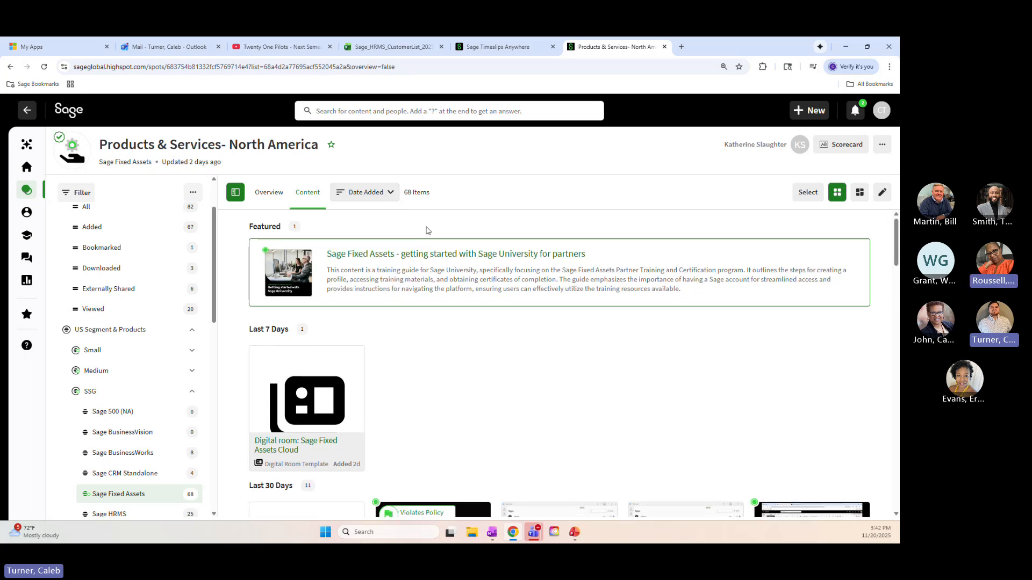
{"action": "scroll", "coordinate": [371, 269], "scroll_direction": "down", "scroll_amount": 3}
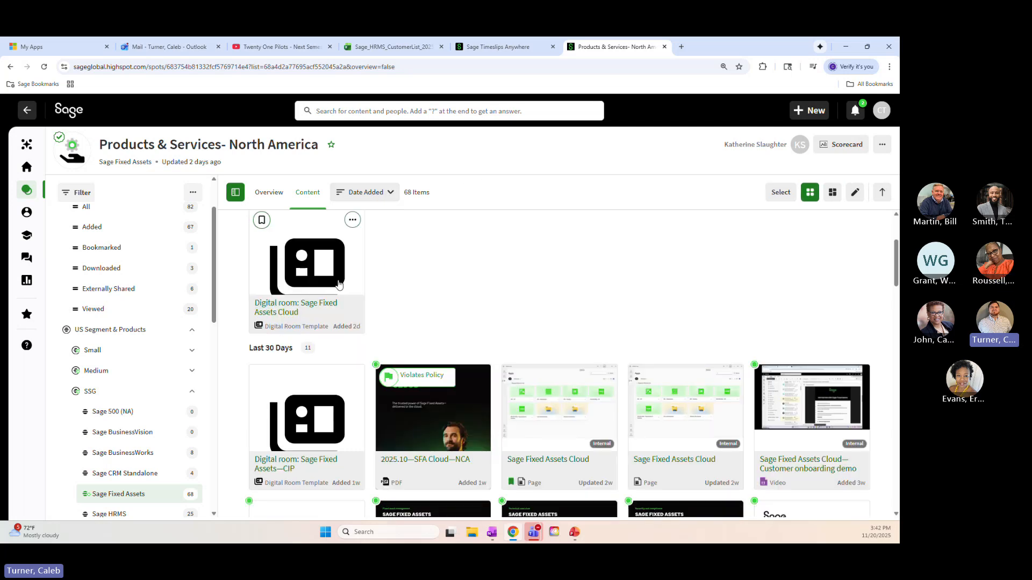
{"action": "left_click", "coordinate": [308, 309]}
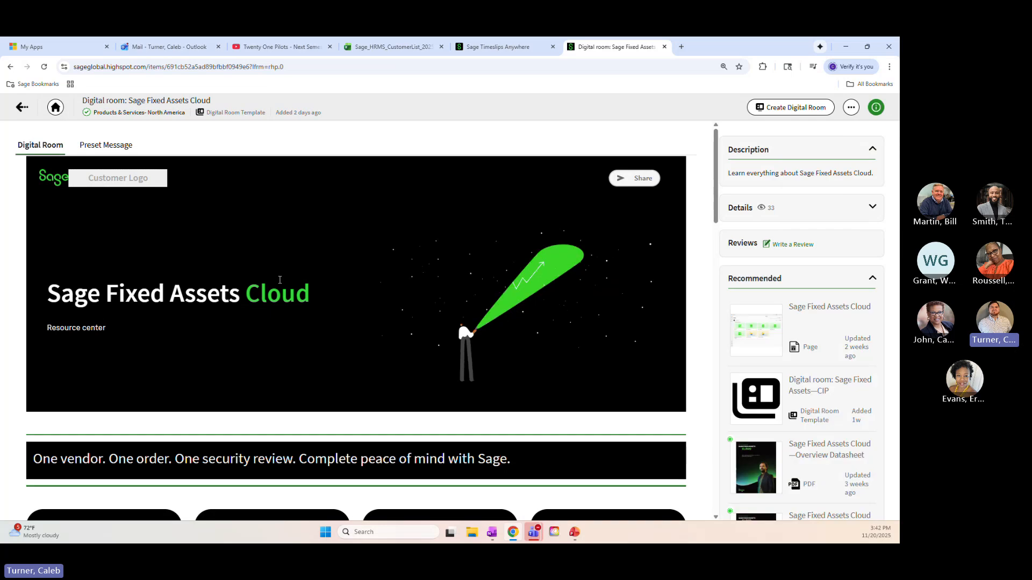
Create a digital room from the Sage Fixed Assets Cloud template and review its sections down to Videos and Collateral
{"action": "left_click", "coordinate": [785, 110]}
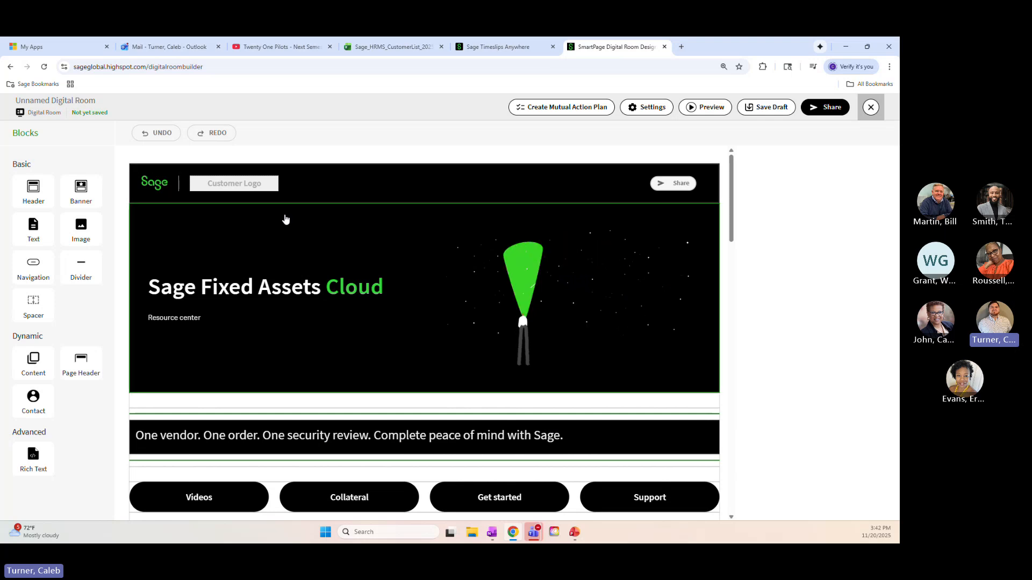
{"action": "scroll", "coordinate": [455, 230], "scroll_direction": "down", "scroll_amount": 1}
{"action": "scroll", "coordinate": [455, 230], "scroll_direction": "down", "scroll_amount": 5}
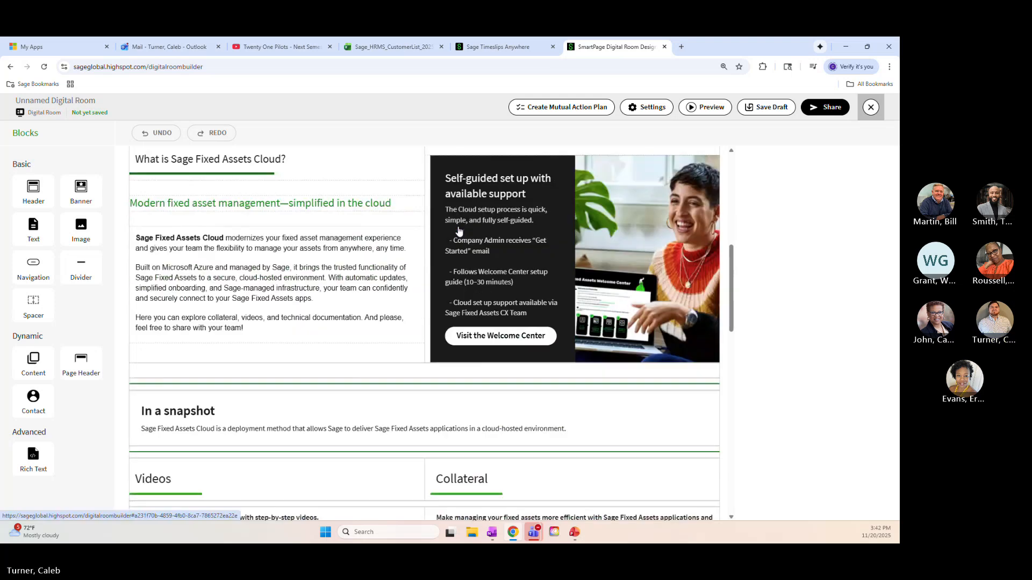
{"action": "scroll", "coordinate": [486, 249], "scroll_direction": "down", "scroll_amount": 3}
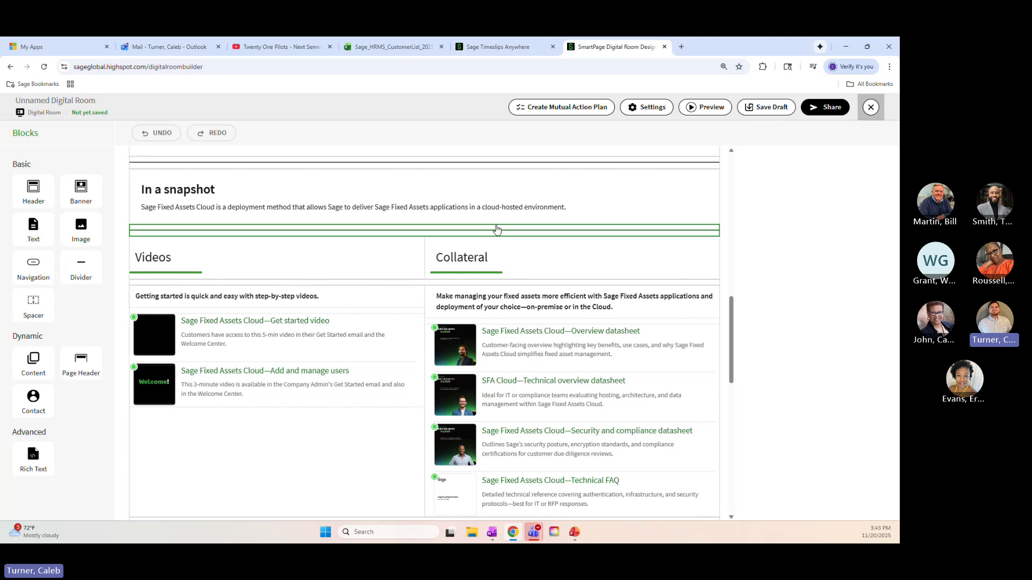
{"action": "scroll", "coordinate": [495, 230], "scroll_direction": "down", "scroll_amount": 2}
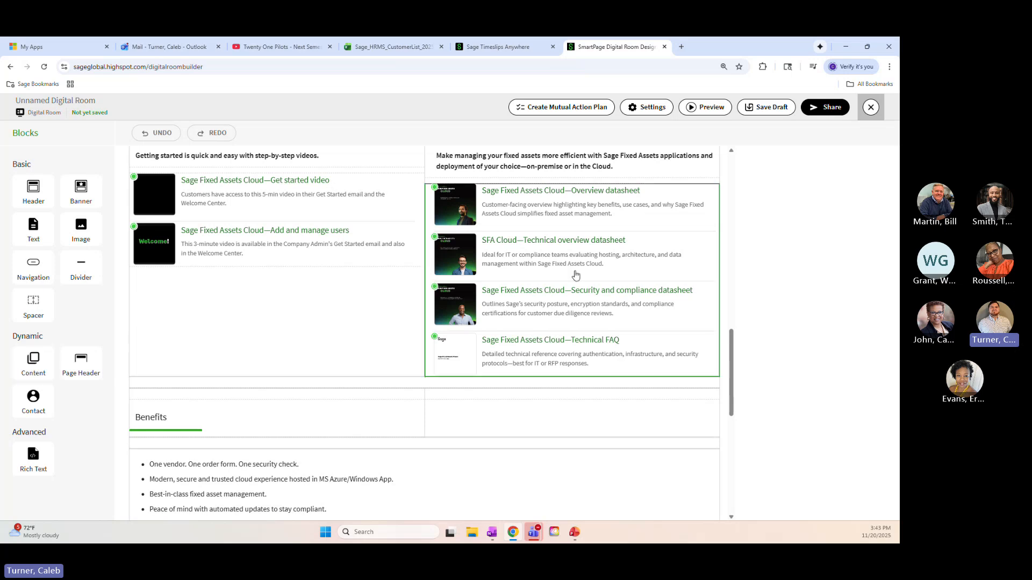
{"action": "left_click_drag", "start_coordinate": [33, 365], "coordinate": [156, 383]}
{"action": "scroll", "coordinate": [180, 367], "scroll_direction": "up", "scroll_amount": 2}
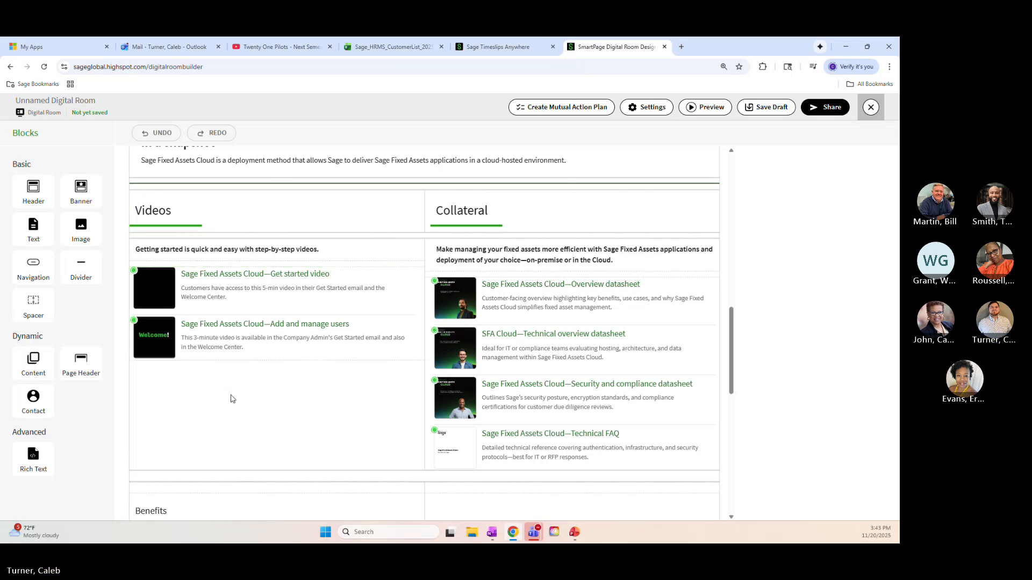
Inspect the Videos content block's item details and selected content, and leave the room builder without saving
{"action": "left_click", "coordinate": [235, 359]}
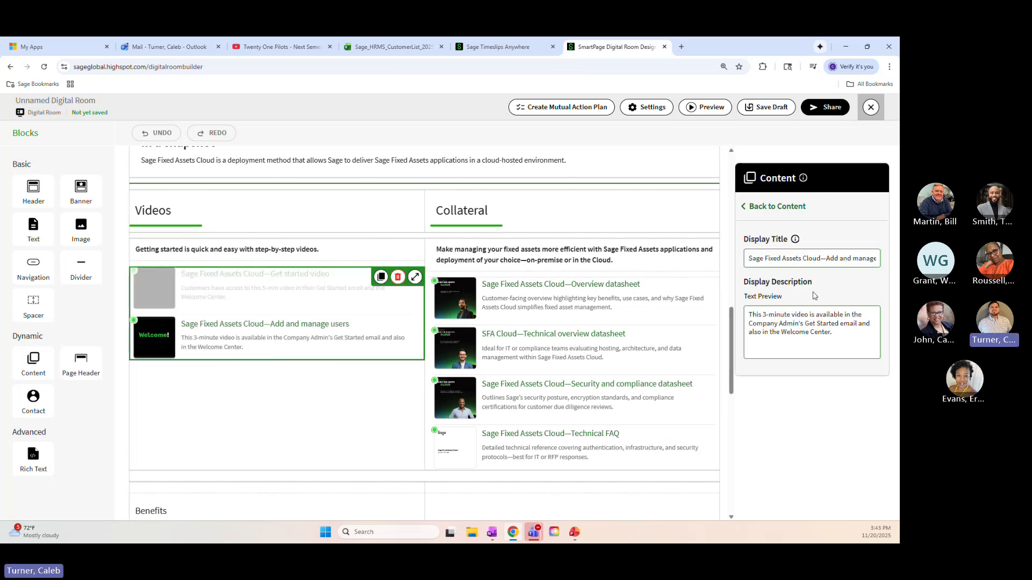
{"action": "left_click", "coordinate": [754, 207]}
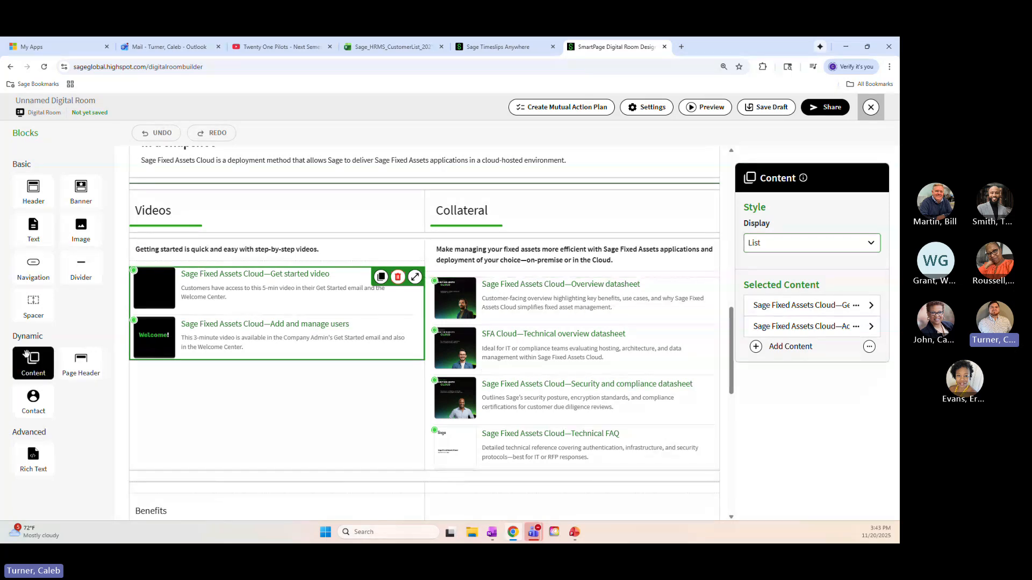
{"action": "mouse_move", "coordinate": [24, 364]}
{"action": "left_mouse_down"}
{"action": "mouse_move", "coordinate": [231, 437]}
{"action": "mouse_move", "coordinate": [202, 353]}
{"action": "mouse_move", "coordinate": [253, 403]}
{"action": "mouse_move", "coordinate": [534, 425]}
{"action": "mouse_move", "coordinate": [239, 414]}
{"action": "mouse_move", "coordinate": [66, 355]}
{"action": "mouse_move", "coordinate": [43, 359]}
{"action": "left_mouse_up"}
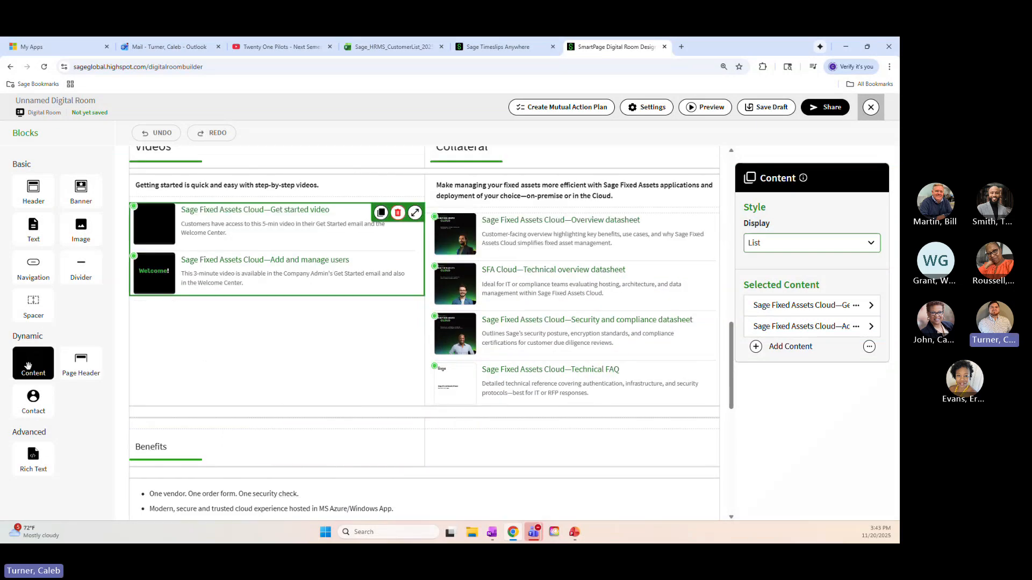
{"action": "left_click", "coordinate": [869, 108]}
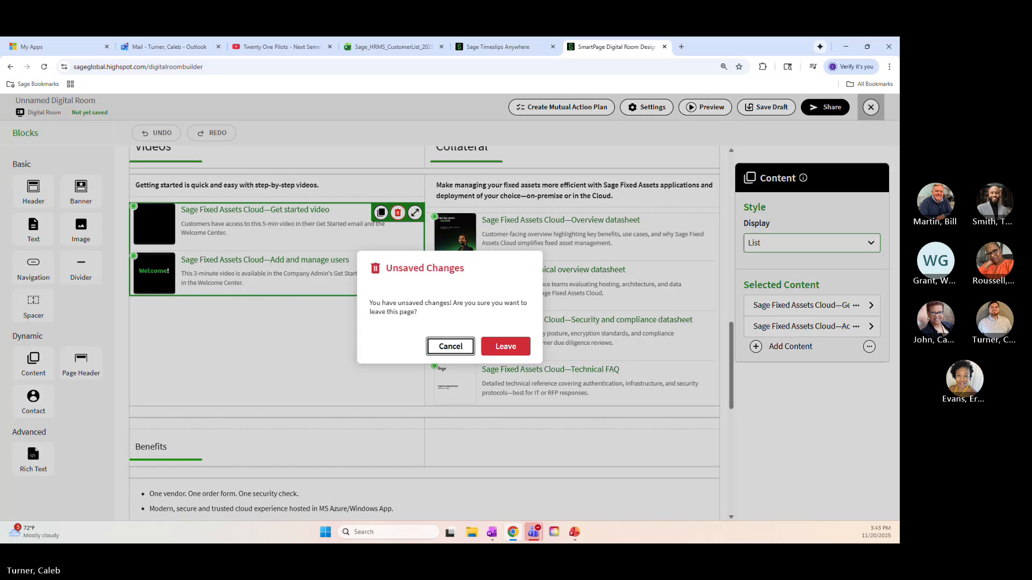
{"action": "left_click", "coordinate": [505, 346]}
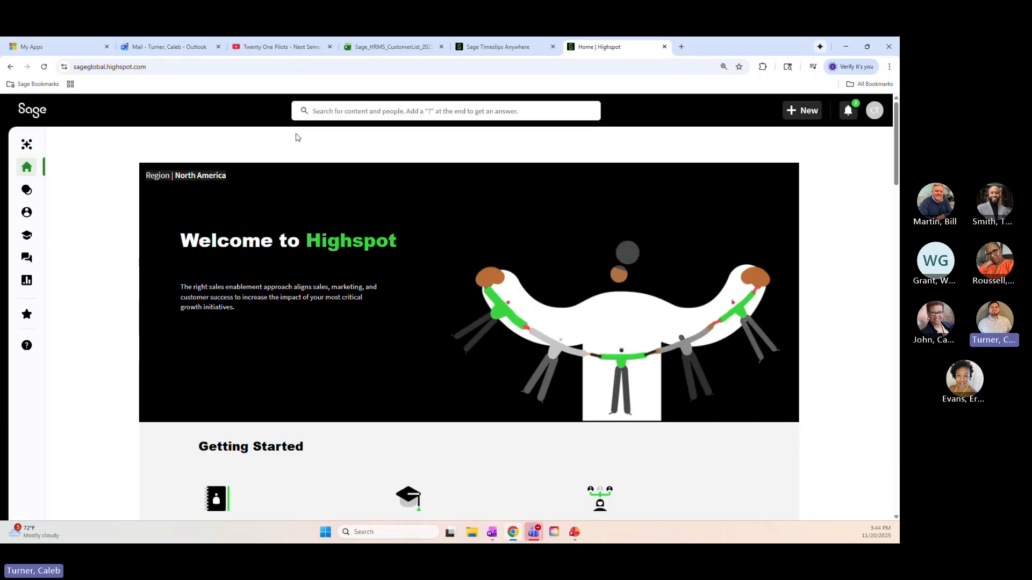
{"action": "left_click", "coordinate": [394, 110]}
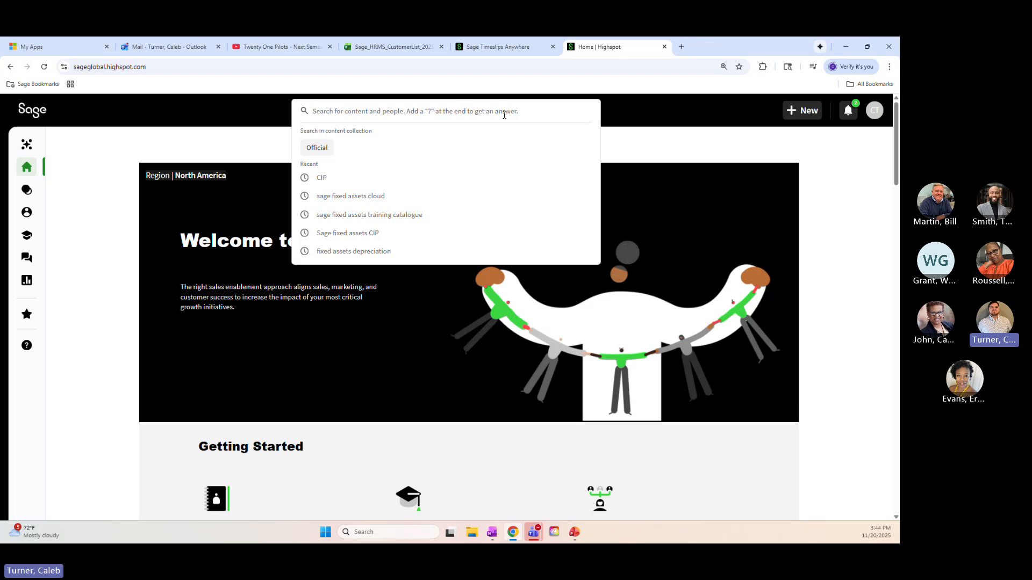
{"action": "left_click", "coordinate": [131, 141]}
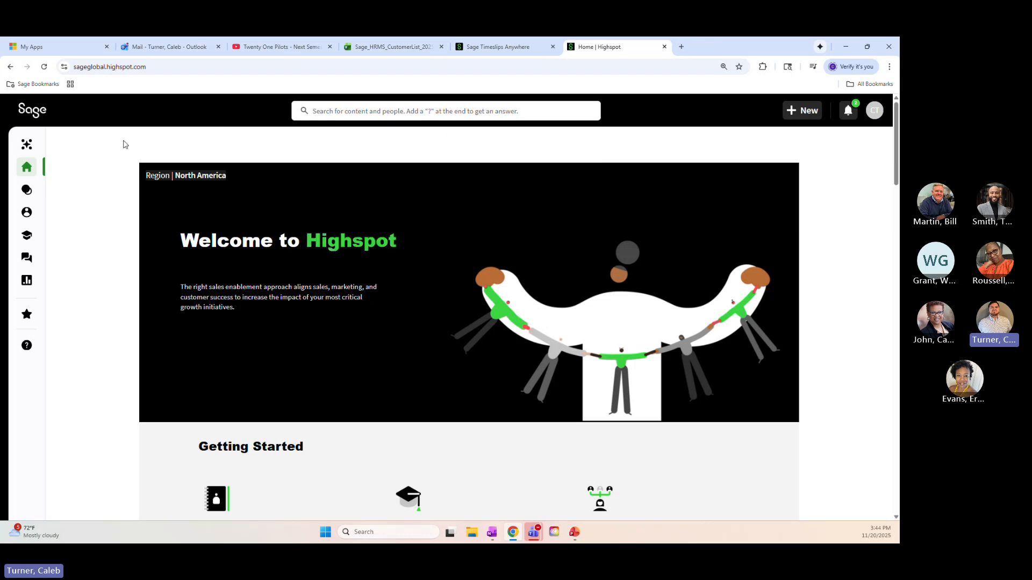
Ask the Search Answers agent about "Sage fixed assets cloud"
{"action": "mouse_move", "coordinate": [22, 149]}
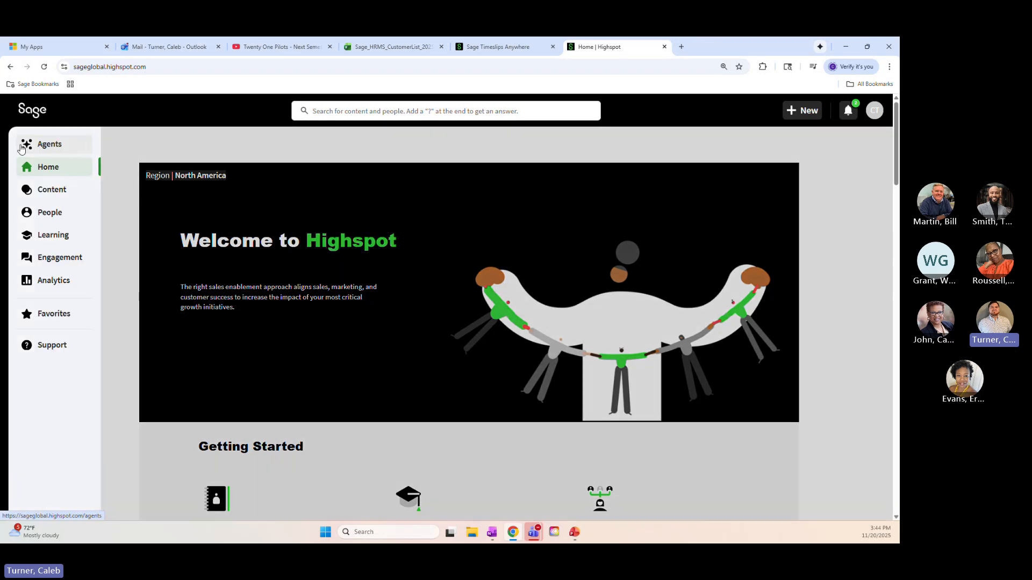
{"action": "left_click", "coordinate": [31, 146]}
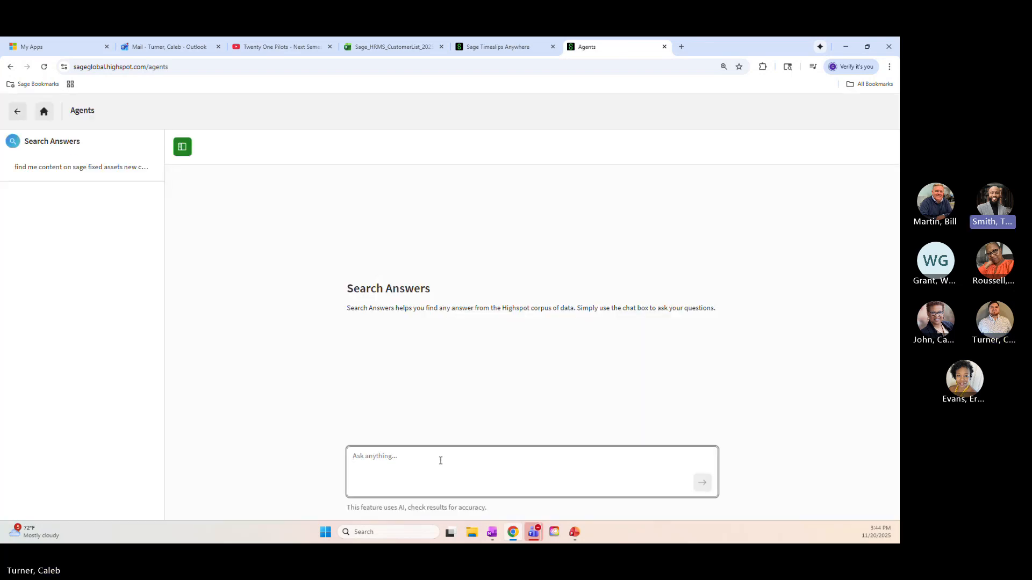
{"action": "type", "text": "Sage fixed"}
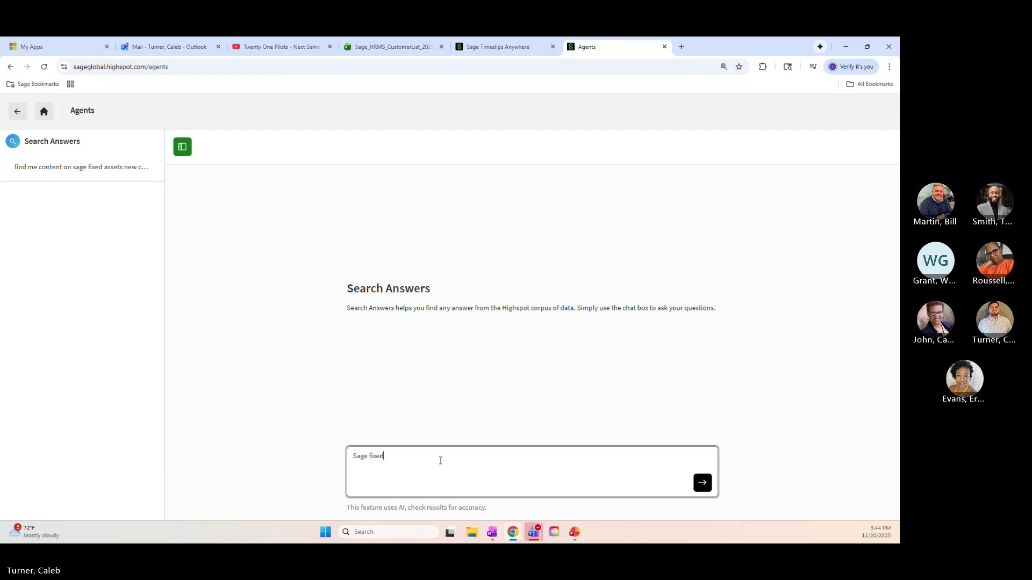
{"action": "type", "text": " assets cloud"}
{"action": "key", "text": "Return"}
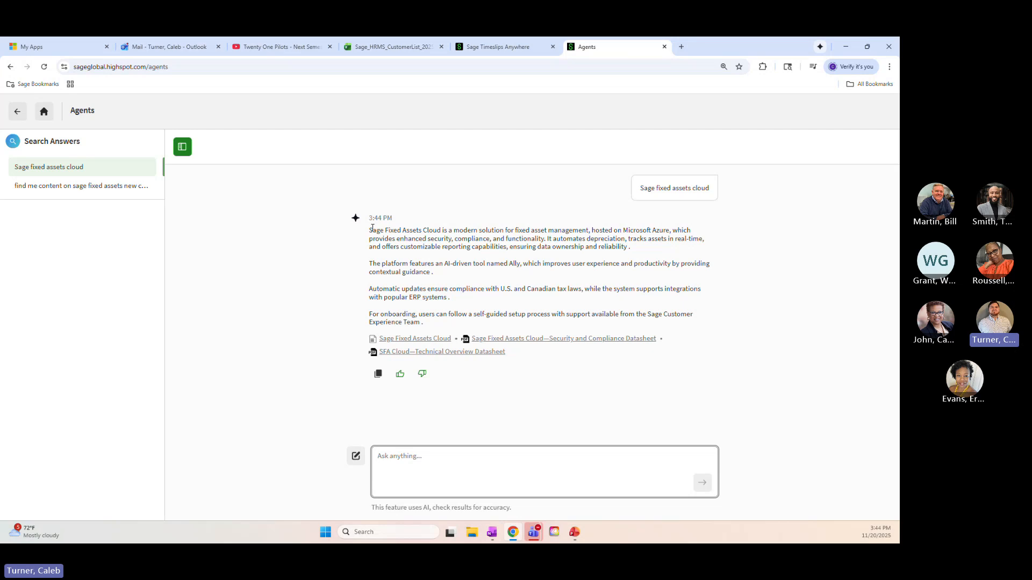
Examine the agent's answer and look through the Sage Fixed Assets Cloud page linked beneath it
{"action": "left_click_drag", "start_coordinate": [371, 230], "coordinate": [715, 309]}
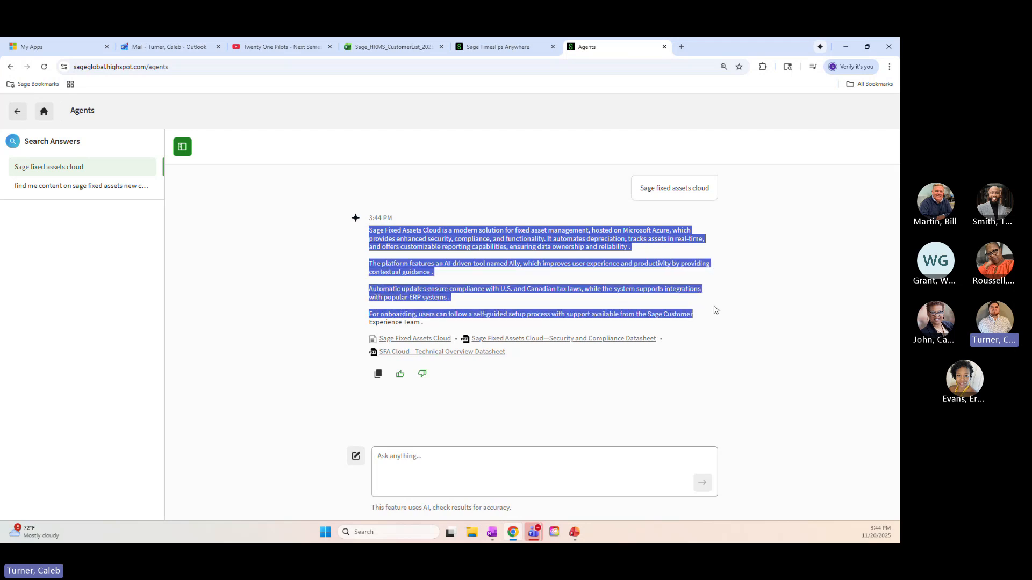
{"action": "left_click", "coordinate": [753, 373]}
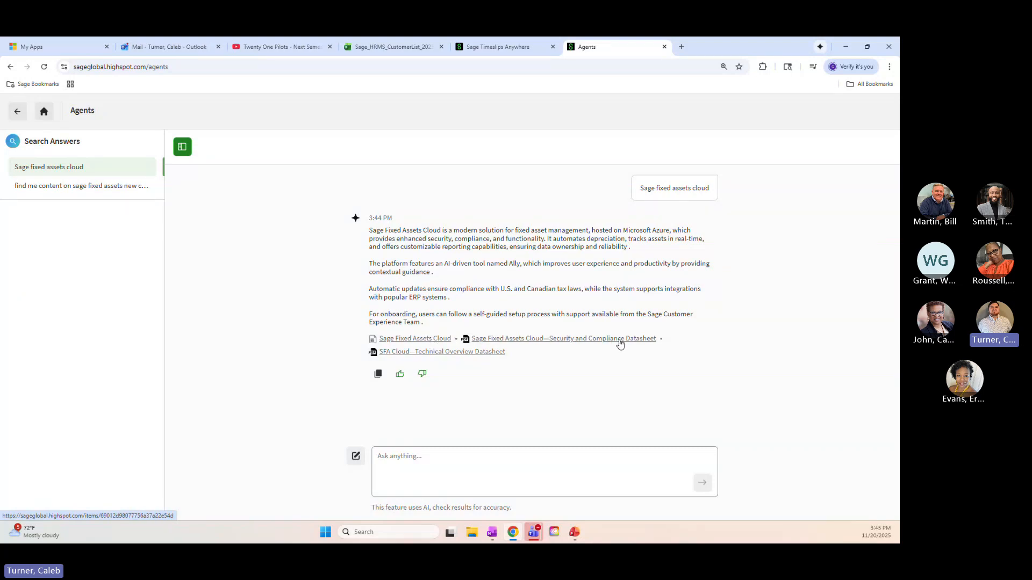
{"action": "left_click", "coordinate": [424, 339]}
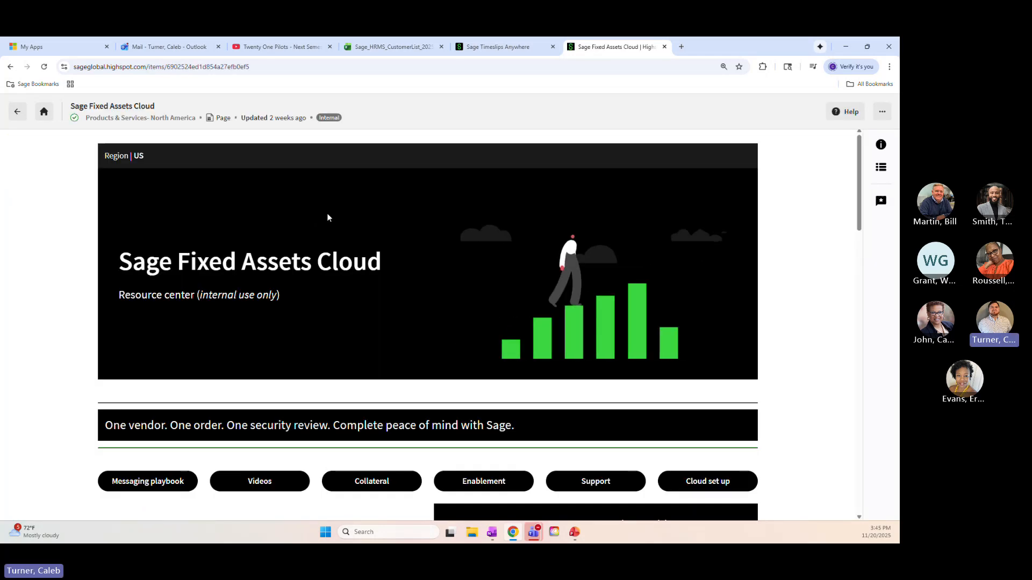
{"action": "scroll", "coordinate": [333, 218], "scroll_direction": "down", "scroll_amount": 5}
{"action": "scroll", "coordinate": [458, 262], "scroll_direction": "up", "scroll_amount": 5}
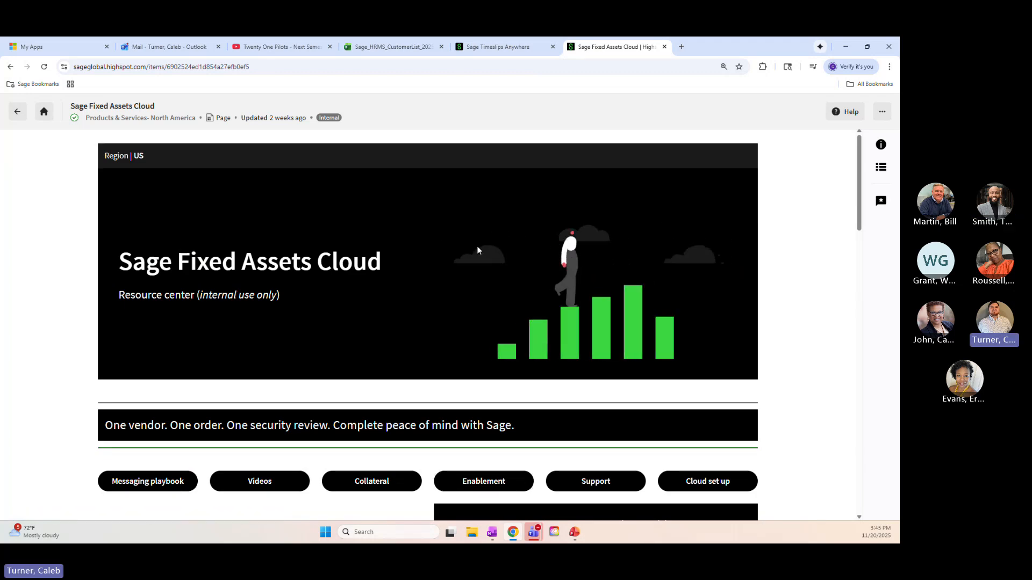
{"action": "scroll", "coordinate": [477, 251], "scroll_direction": "down", "scroll_amount": 1}
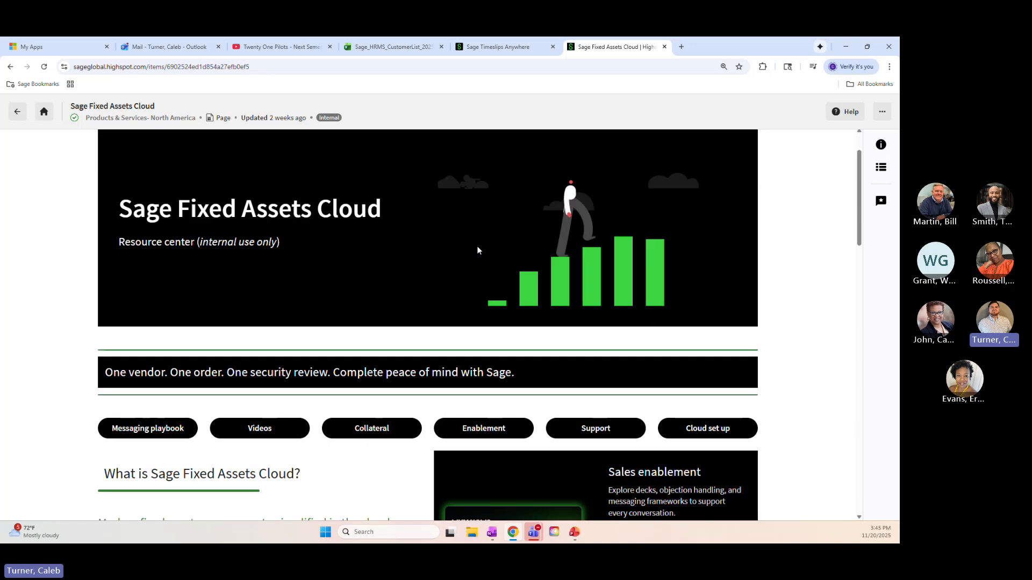
{"action": "scroll", "coordinate": [477, 250], "scroll_direction": "down", "scroll_amount": 3}
{"action": "scroll", "coordinate": [473, 245], "scroll_direction": "up", "scroll_amount": 5}
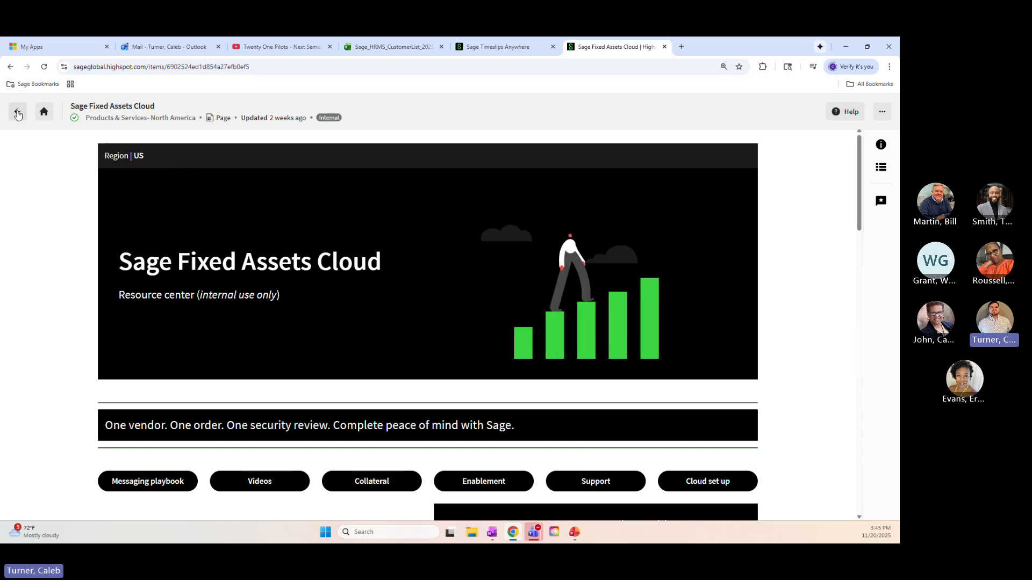
Go back to the home page, open the newest test room from the recent external shares, and examine its overview and available actions
{"action": "left_click", "coordinate": [18, 114]}
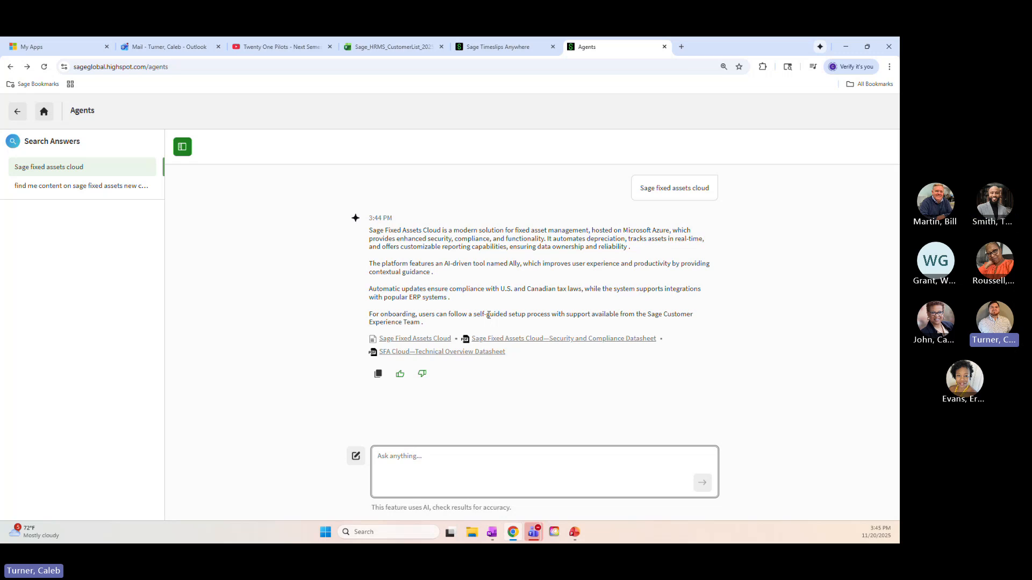
{"action": "left_click", "coordinate": [19, 114]}
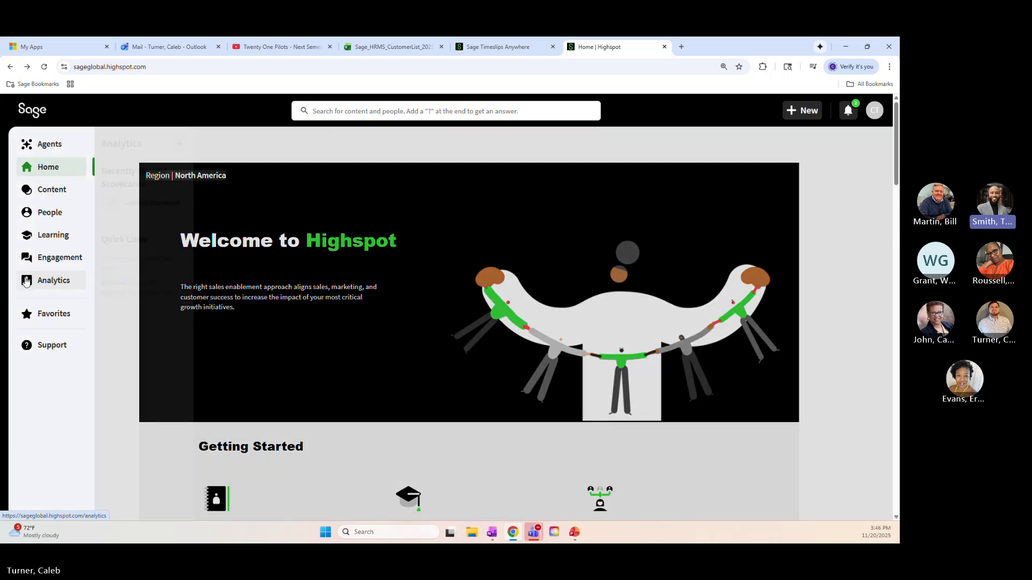
{"action": "mouse_move", "coordinate": [26, 282]}
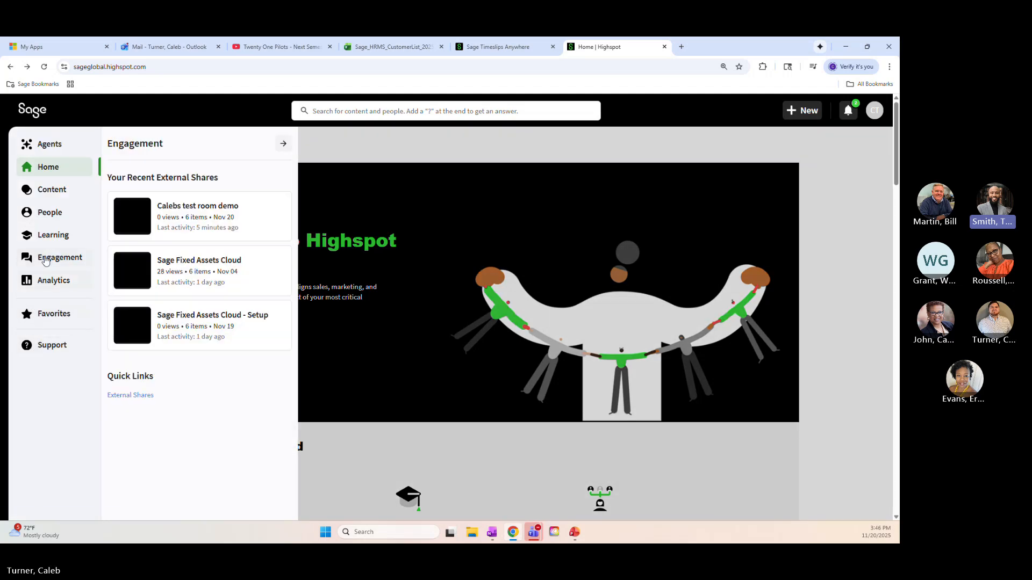
{"action": "left_click", "coordinate": [215, 214]}
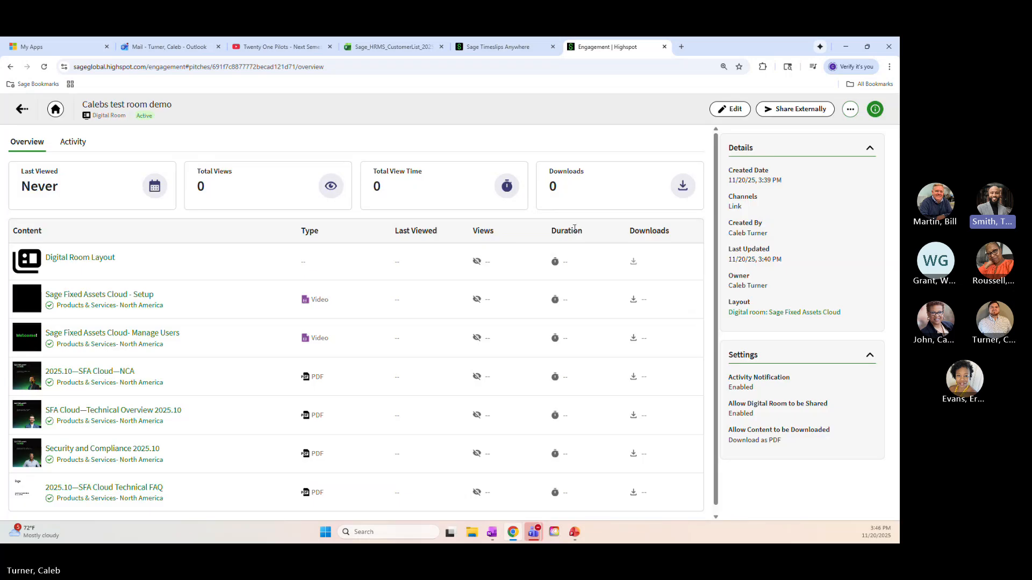
{"action": "left_click", "coordinate": [850, 109]}
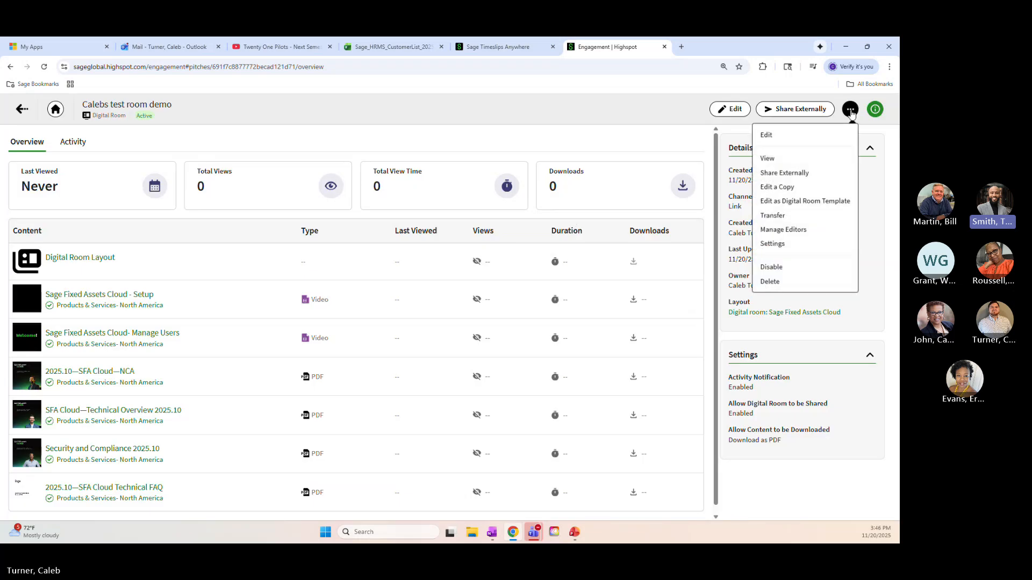
{"action": "left_click", "coordinate": [654, 104]}
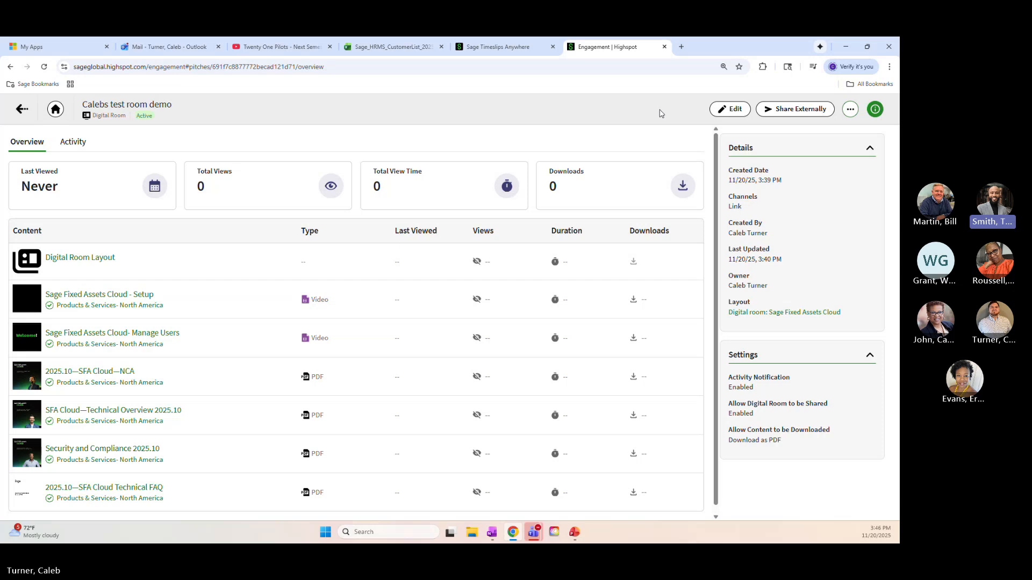
Return home, reopen the test room from the recent external shares, and show its activity log
{"action": "left_click", "coordinate": [55, 107]}
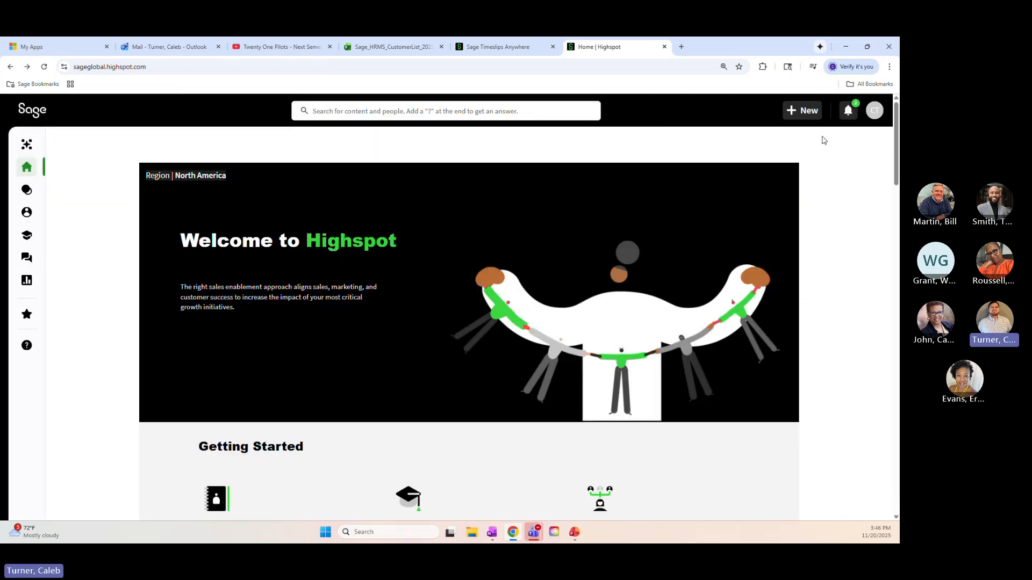
{"action": "mouse_move", "coordinate": [23, 239]}
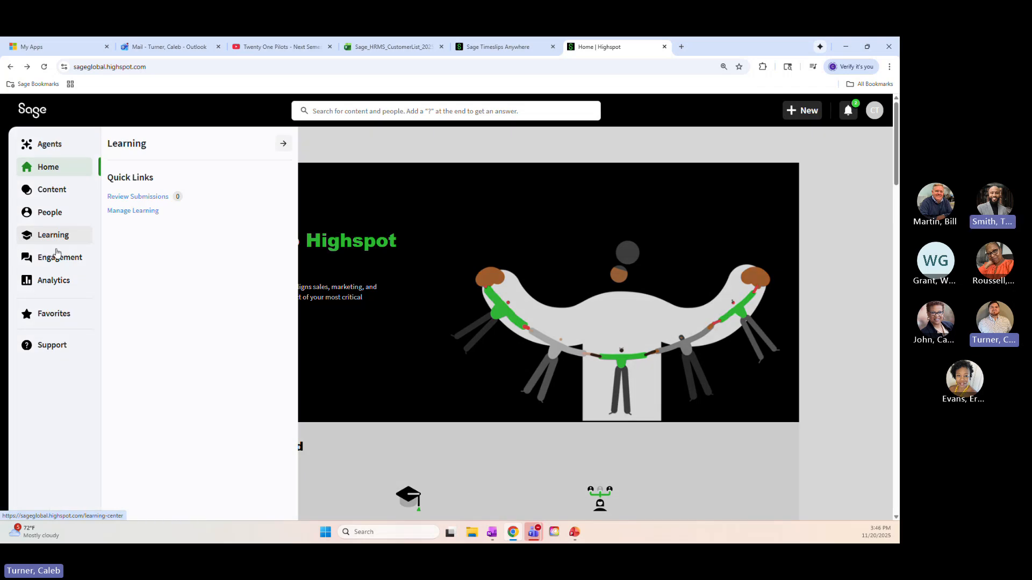
{"action": "mouse_move", "coordinate": [68, 253]}
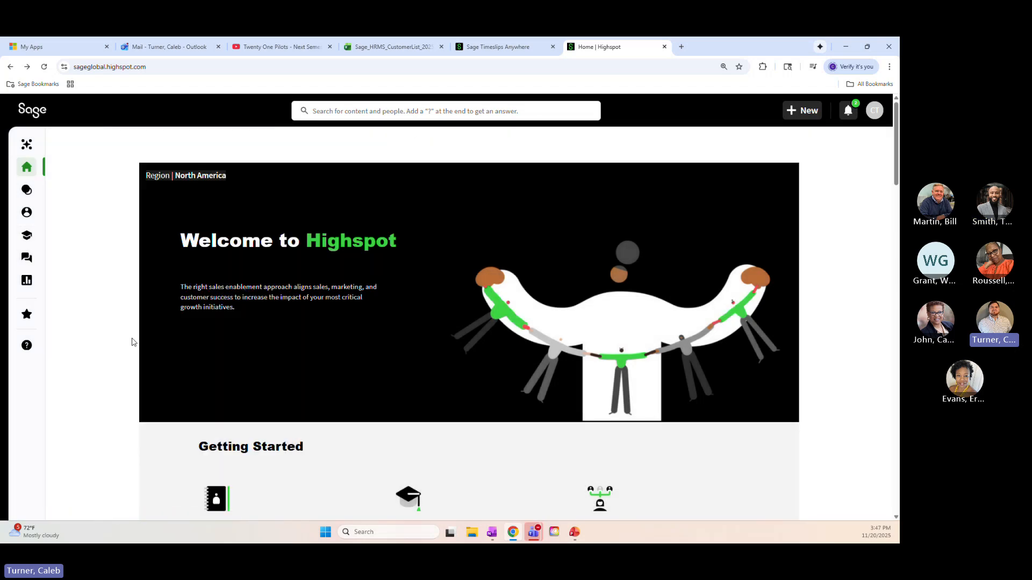
{"action": "mouse_move", "coordinate": [23, 260]}
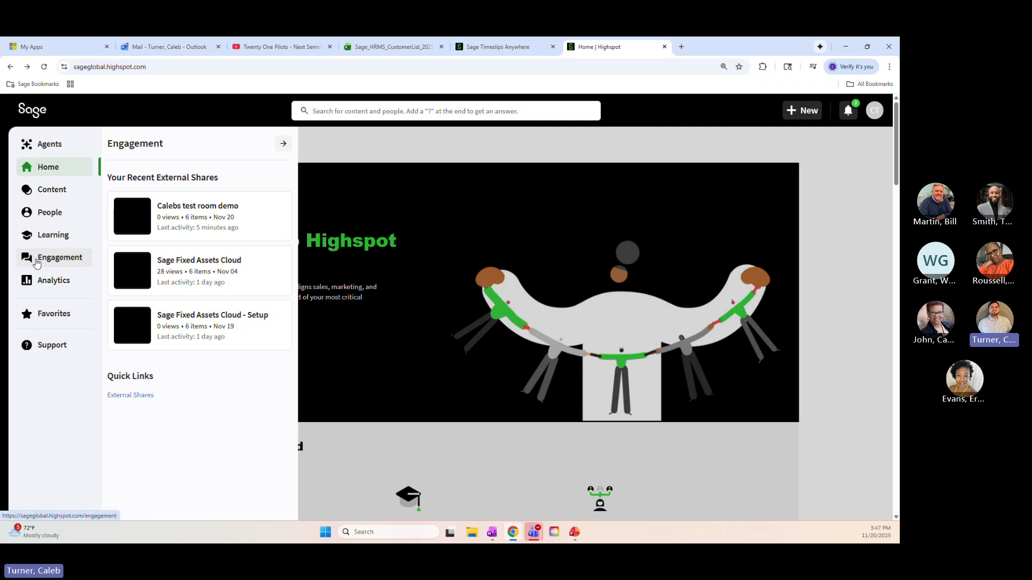
{"action": "left_click", "coordinate": [214, 223]}
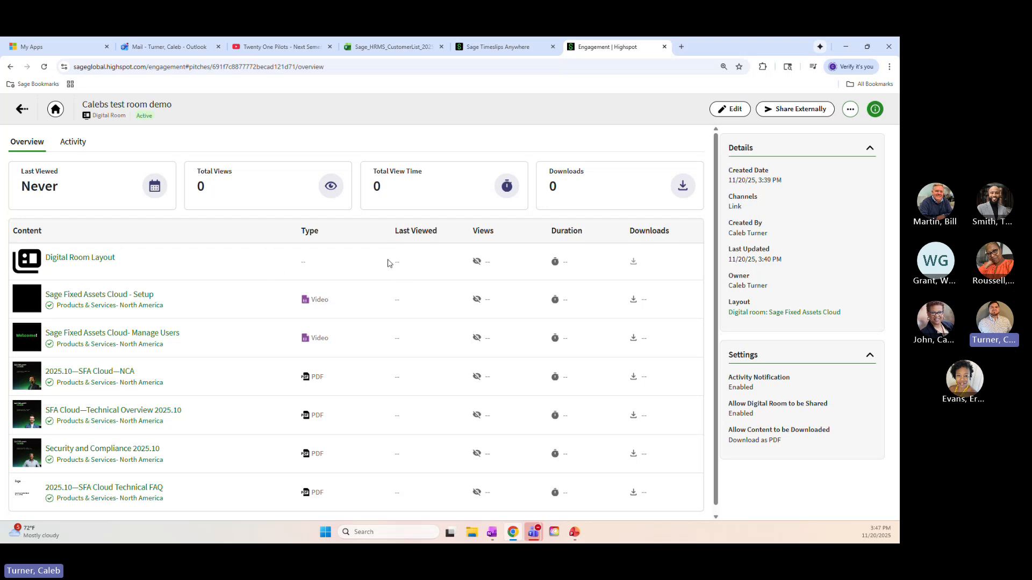
{"action": "scroll", "coordinate": [434, 264], "scroll_direction": "down", "scroll_amount": 1}
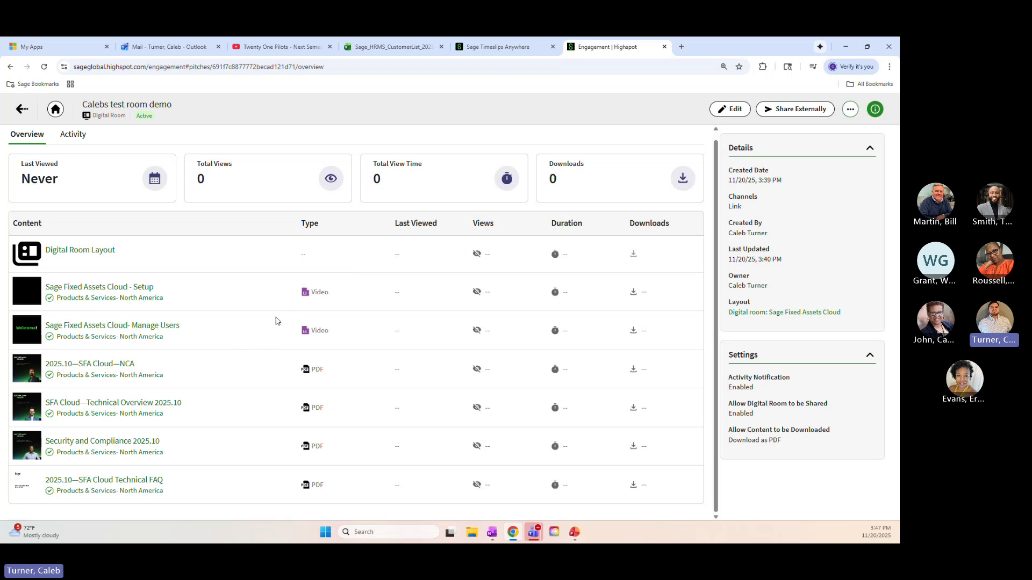
{"action": "left_click", "coordinate": [72, 135]}
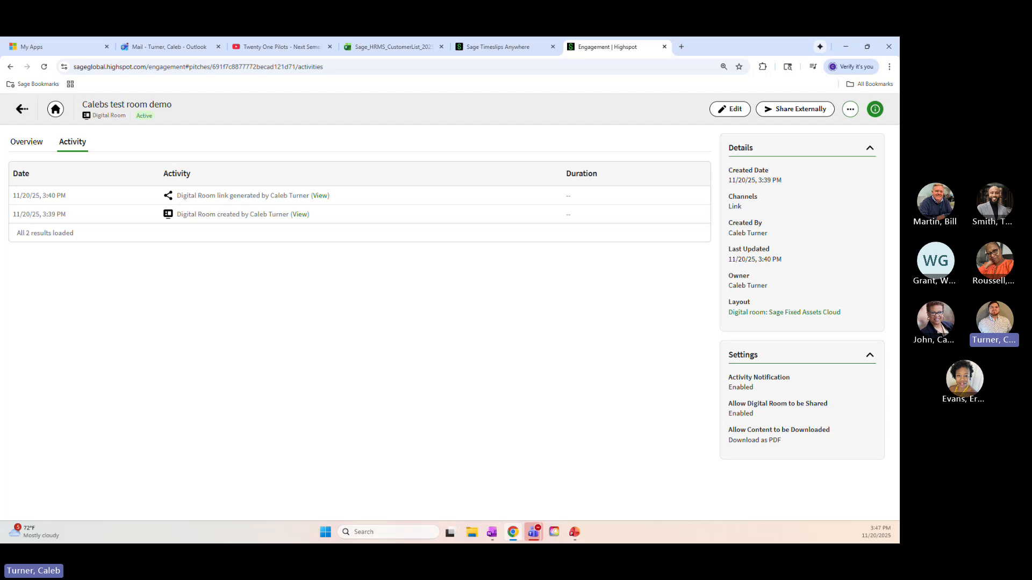
Show the room's overview, return to the home page, and reopen the test room from the recent external shares
{"action": "left_click", "coordinate": [26, 142]}
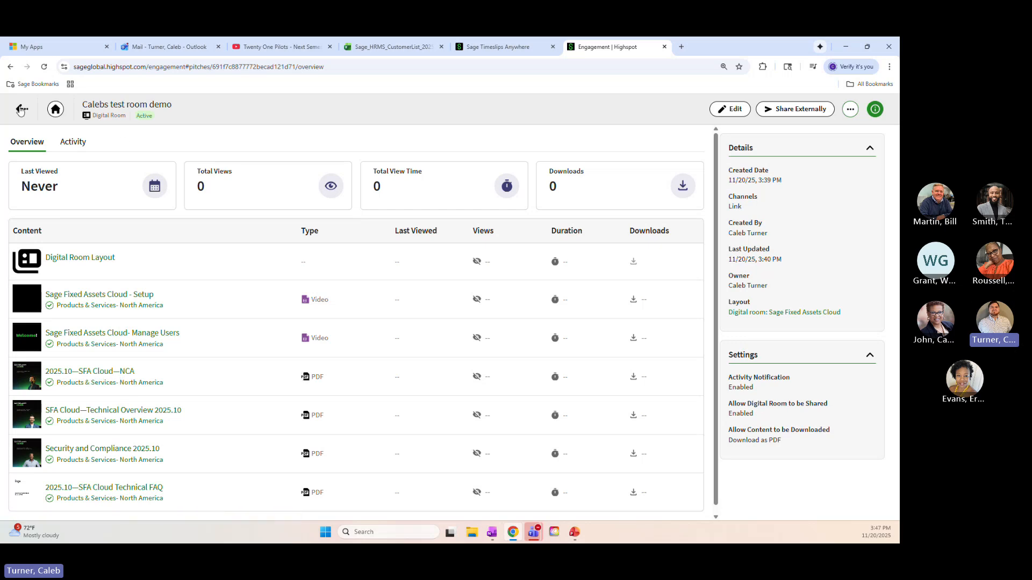
{"action": "left_click", "coordinate": [21, 110]}
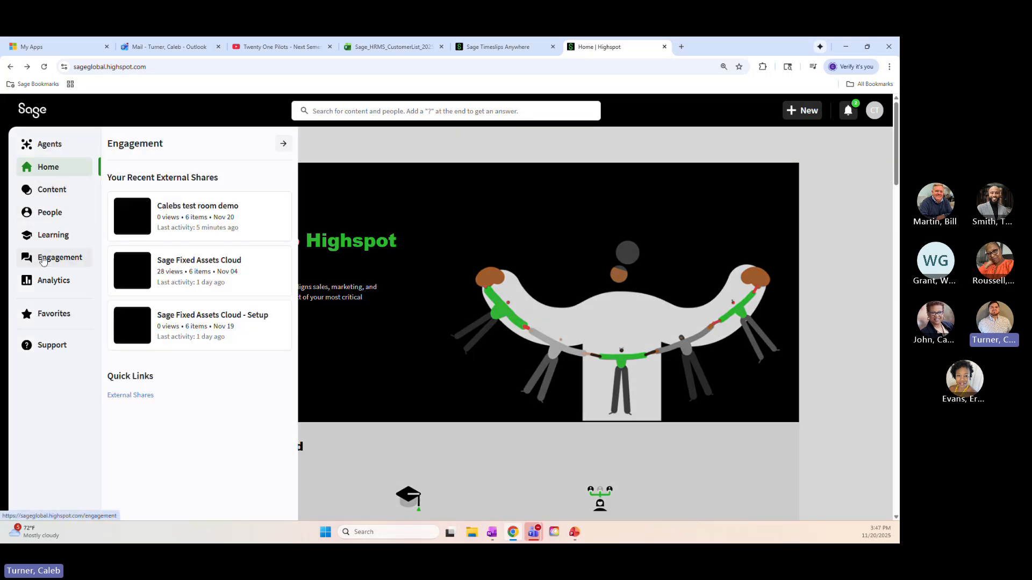
{"action": "left_click", "coordinate": [244, 228]}
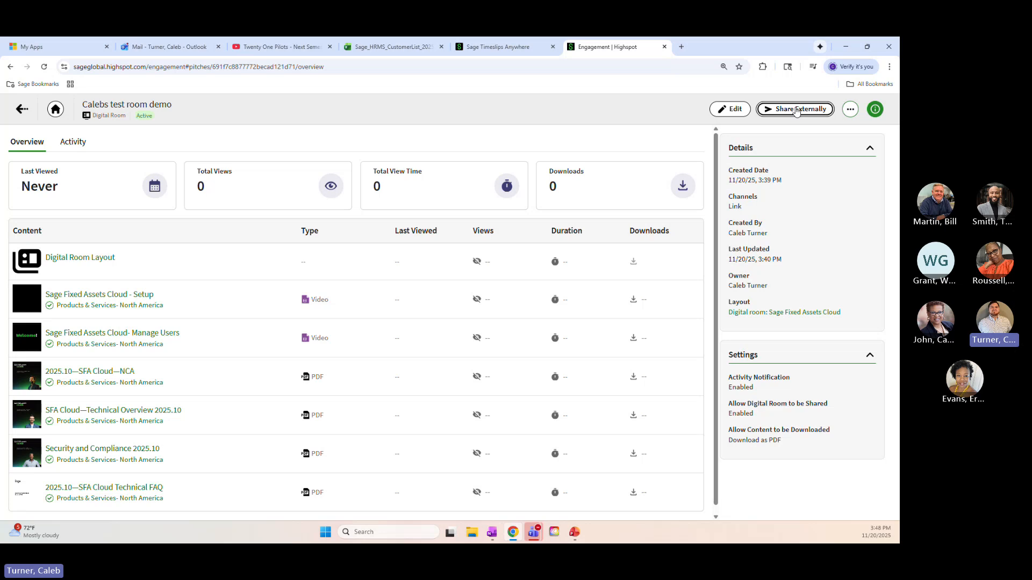
Examine the options for sharing the test room externally, and close them without sharing
{"action": "left_click", "coordinate": [796, 111]}
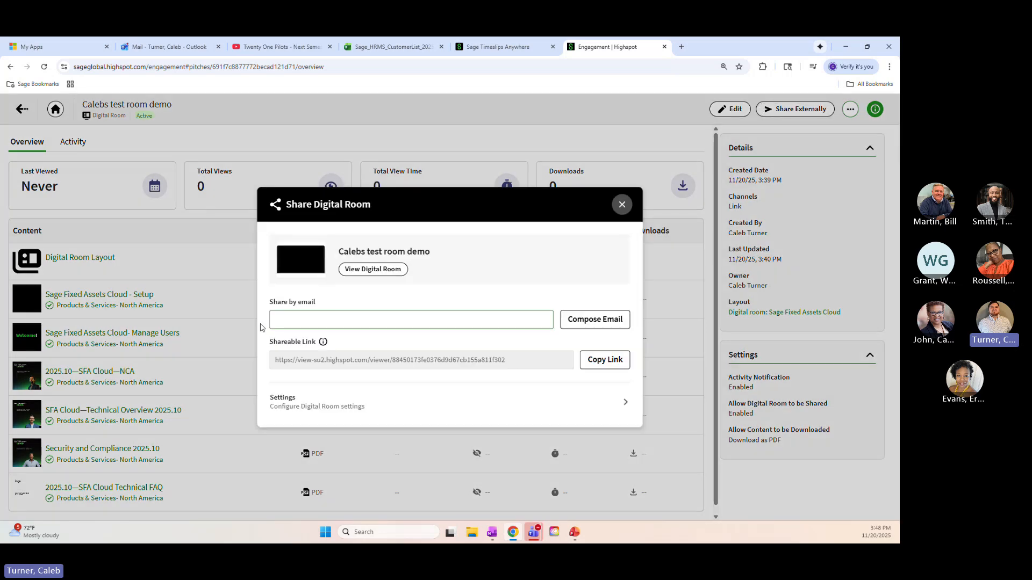
{"action": "left_click", "coordinate": [620, 211]}
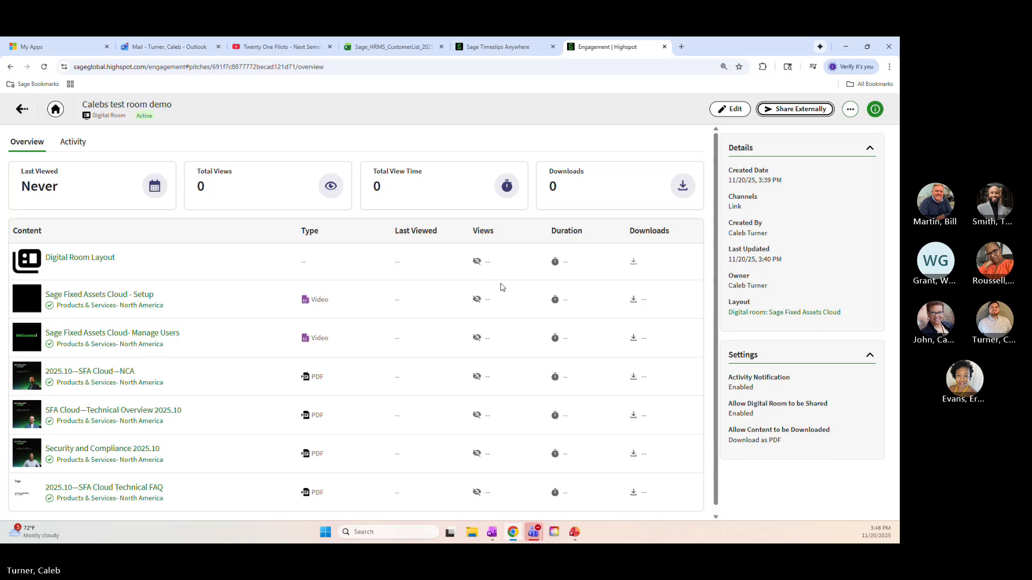
{"action": "scroll", "coordinate": [501, 287], "scroll_direction": "down", "scroll_amount": 1}
Open the test room's settings, try switching content downloads off and back on, and close the settings without applying
{"action": "left_click", "coordinate": [850, 110]}
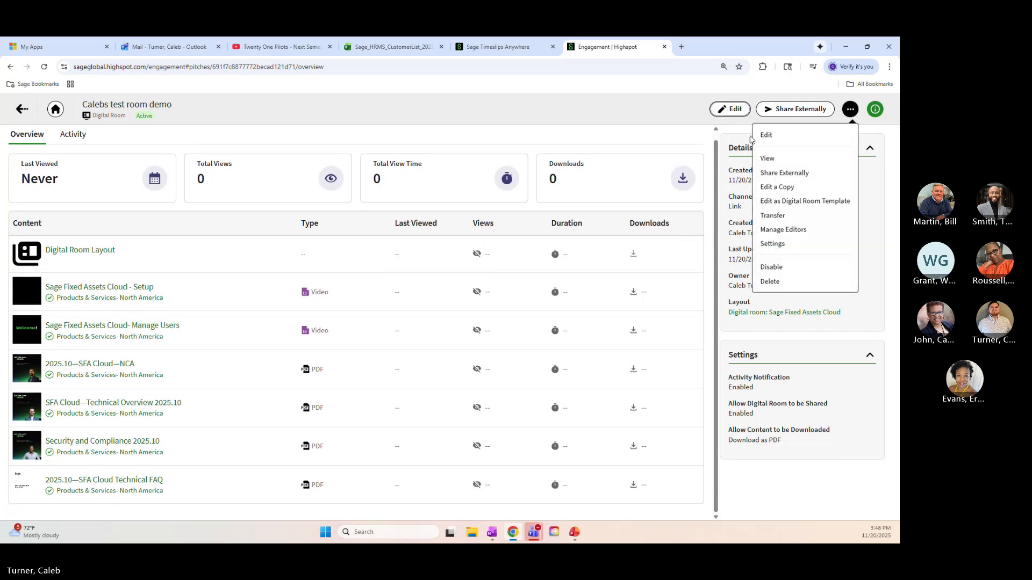
{"action": "left_click", "coordinate": [772, 243]}
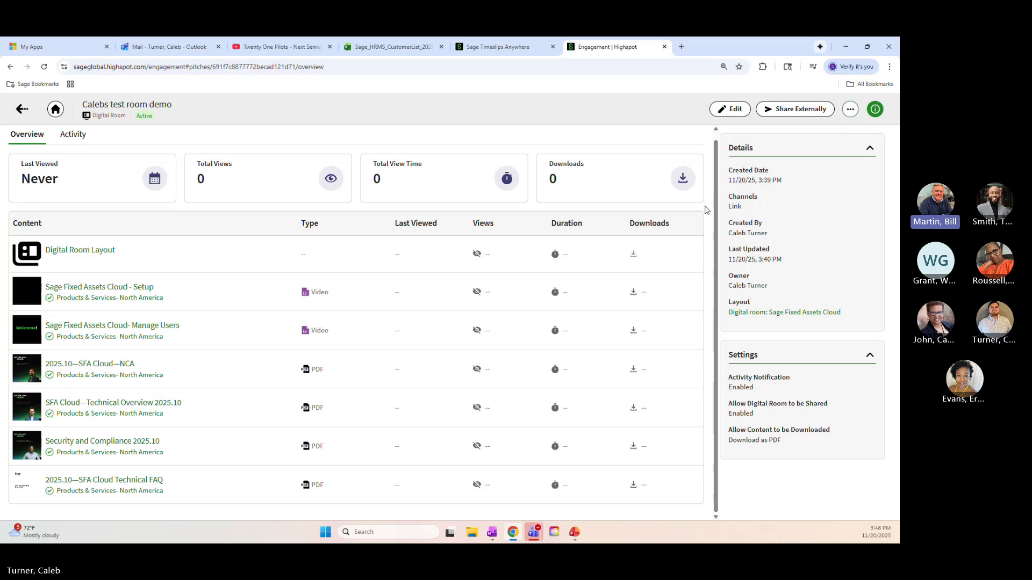
{"action": "left_click", "coordinate": [850, 109]}
{"action": "left_click", "coordinate": [785, 244]}
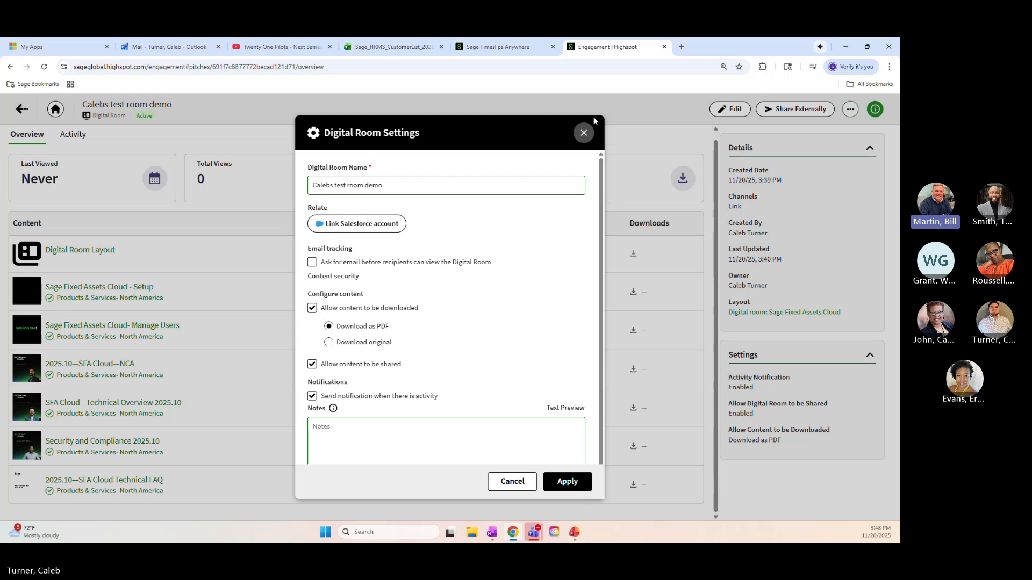
{"action": "left_click", "coordinate": [311, 308]}
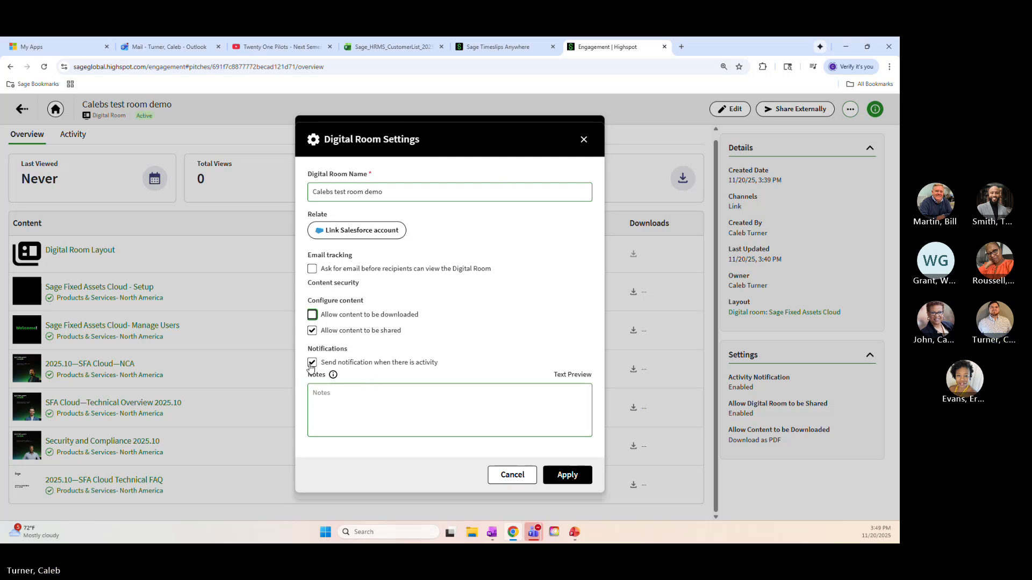
{"action": "key", "text": "space"}
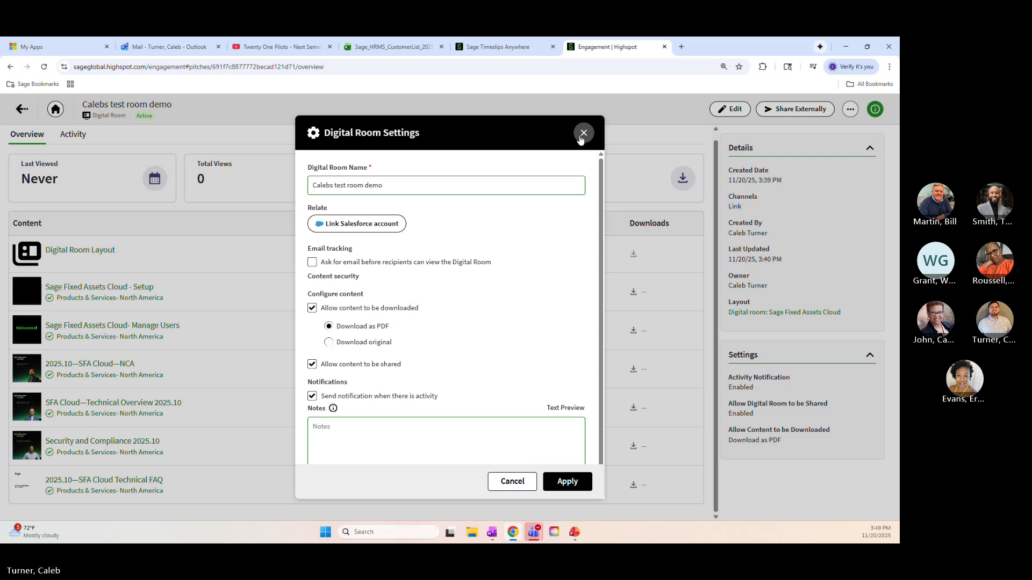
{"action": "left_click", "coordinate": [581, 137]}
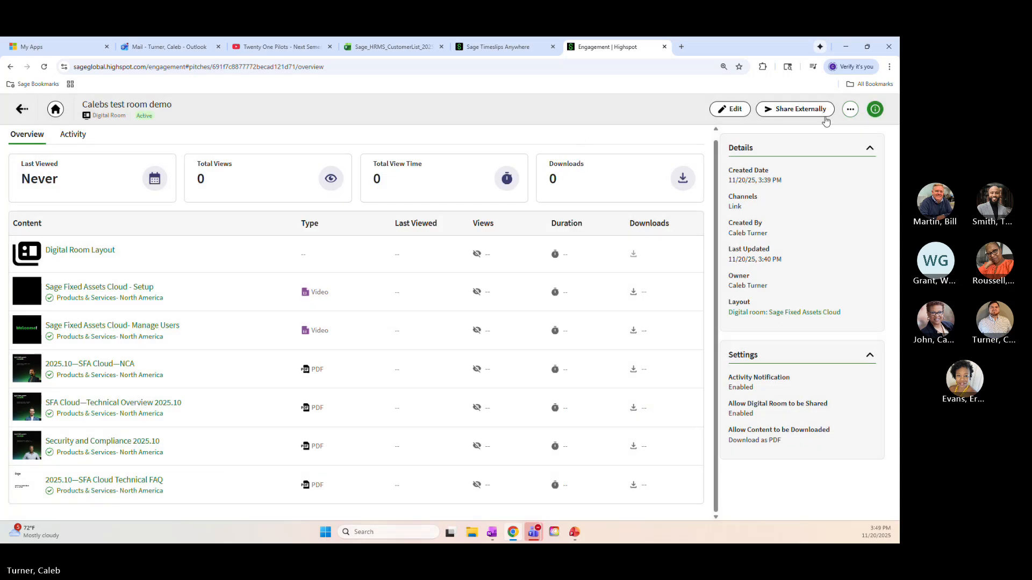
Open the test room's digital room settings again at the notification and notes options
{"action": "left_click", "coordinate": [851, 110]}
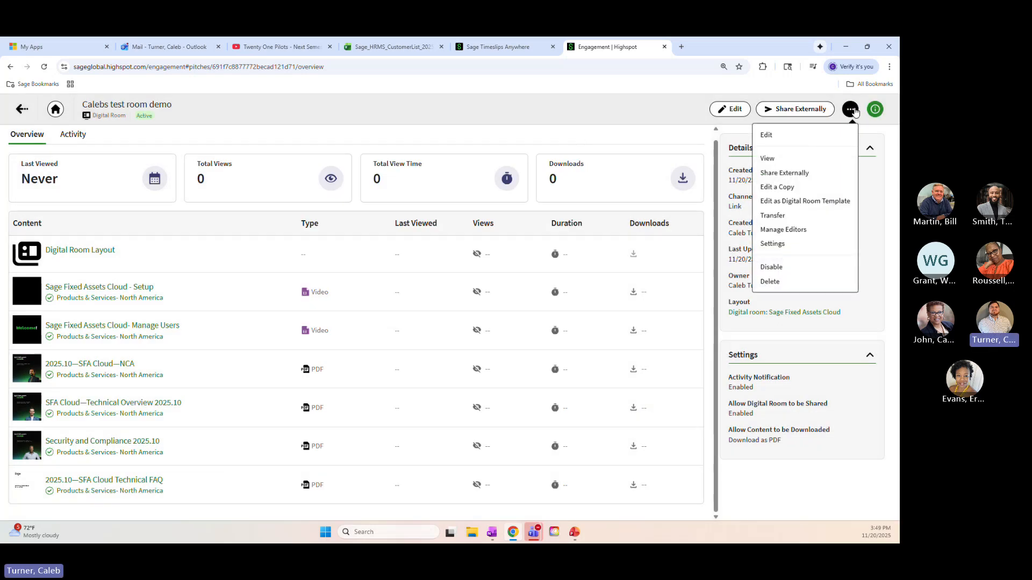
{"action": "left_click", "coordinate": [782, 245]}
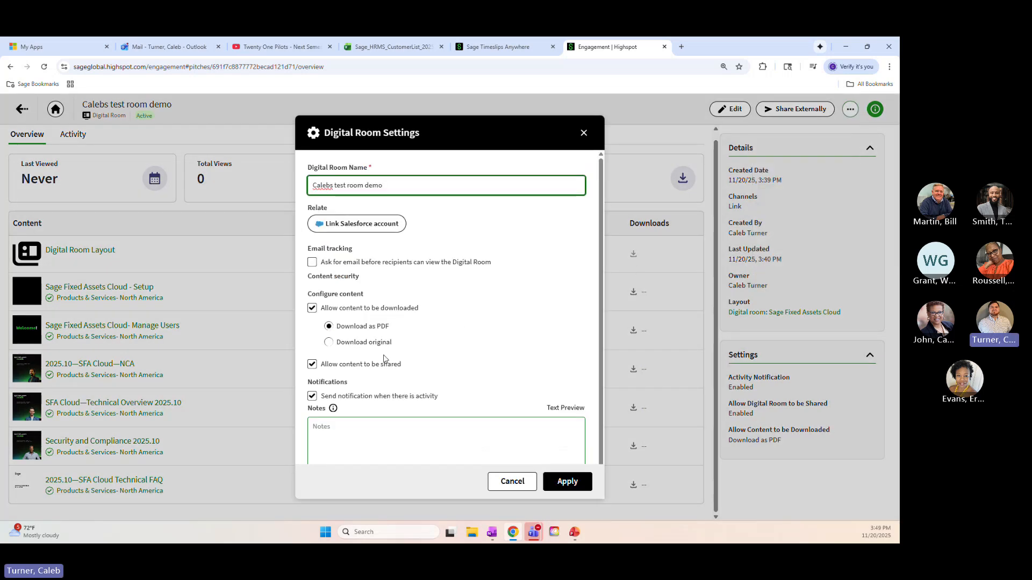
{"action": "scroll", "coordinate": [384, 359], "scroll_direction": "down", "scroll_amount": 1}
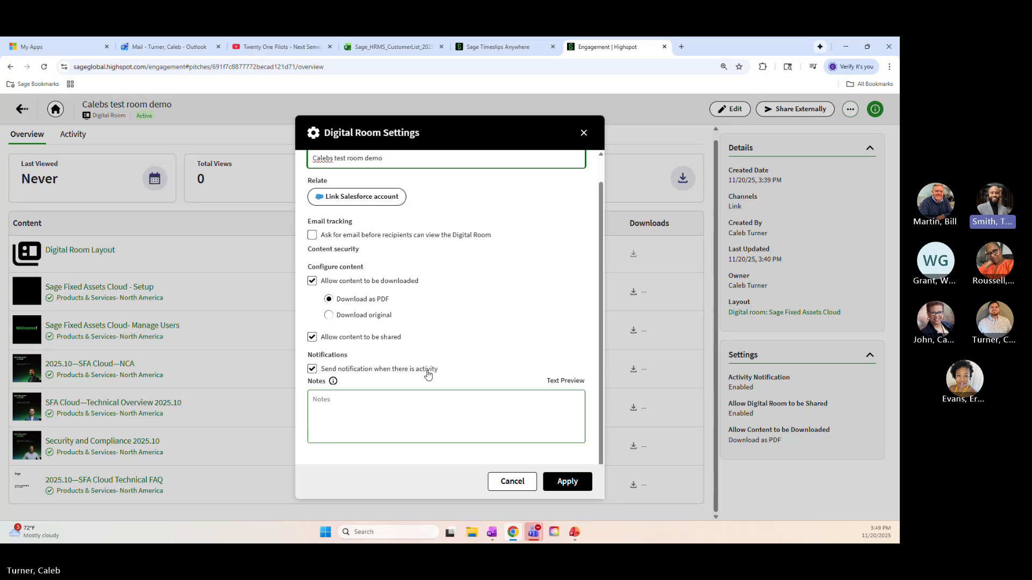
Try switching activity notifications off and back on, followed by the same for content downloads
{"action": "left_click", "coordinate": [312, 370]}
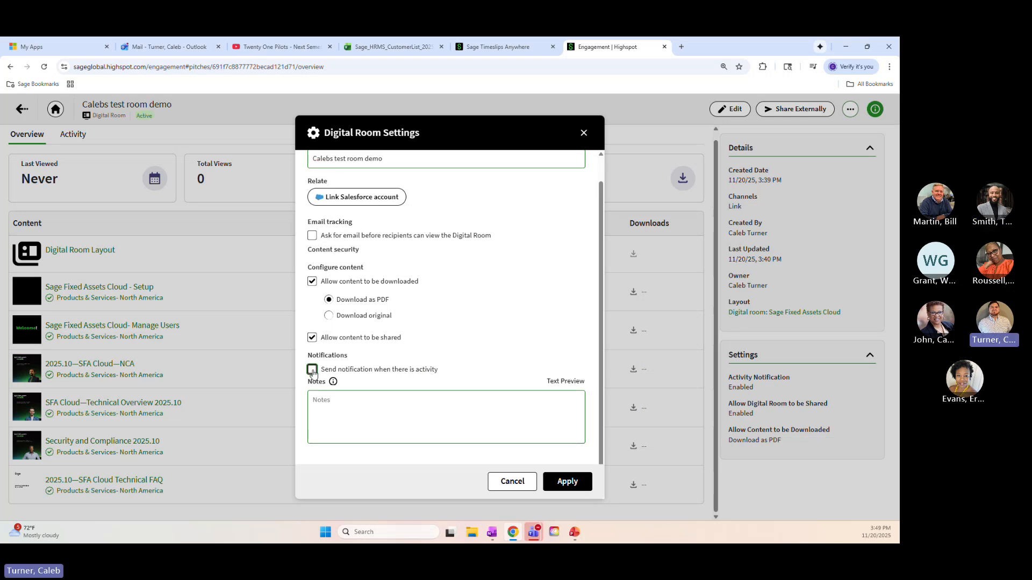
{"action": "left_click", "coordinate": [312, 371]}
{"action": "scroll", "coordinate": [577, 424], "scroll_direction": "up", "scroll_amount": 1}
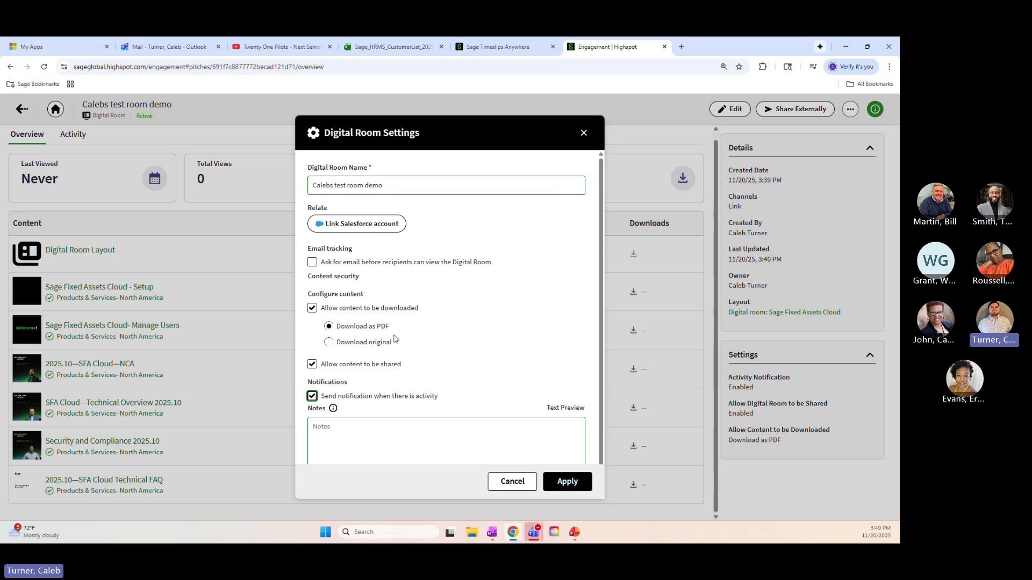
{"action": "left_click", "coordinate": [311, 309]}
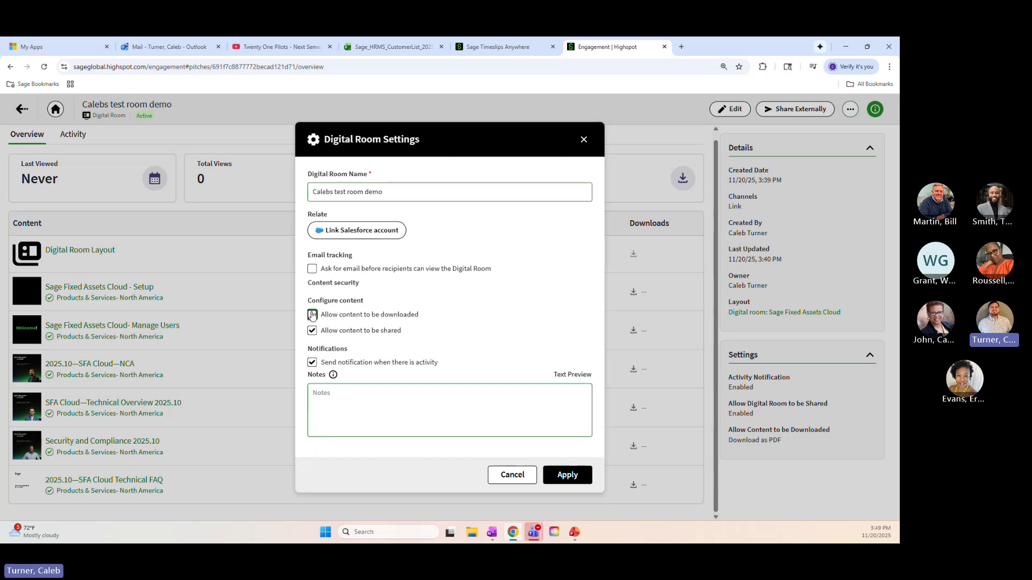
{"action": "left_click", "coordinate": [312, 315]}
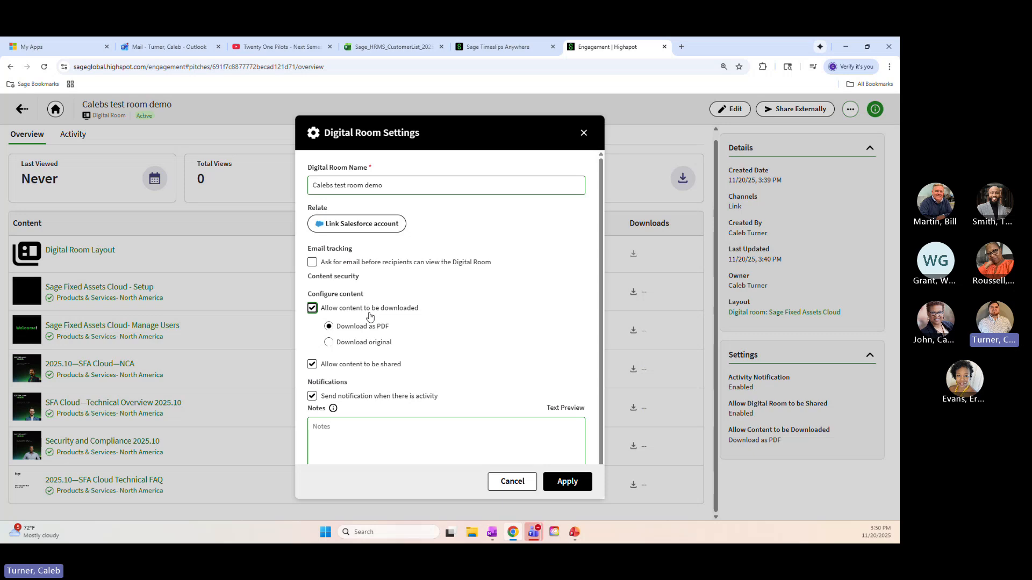
Turn off content downloads and activity notifications for the test room, and apply the settings
{"action": "left_click", "coordinate": [313, 309]}
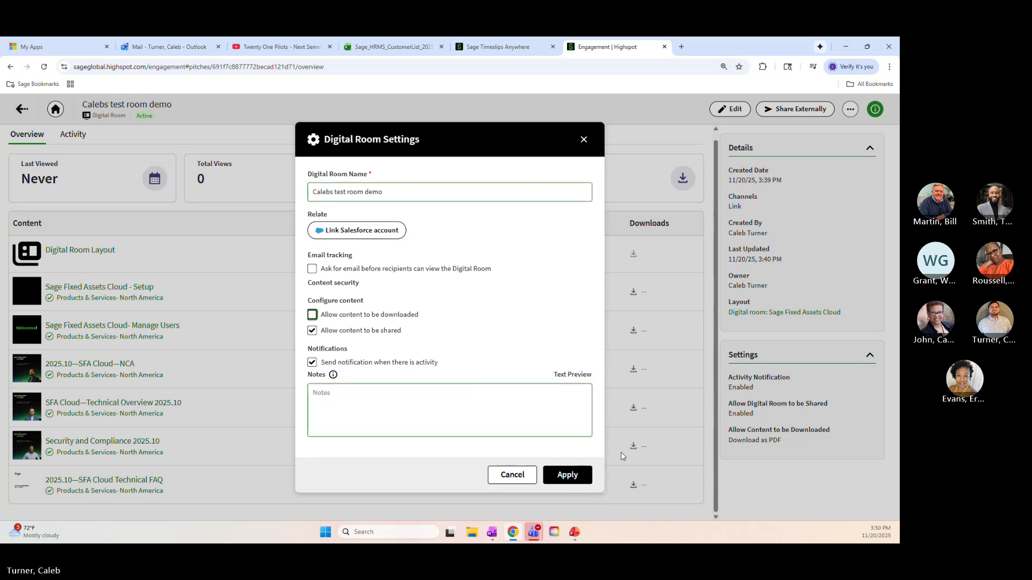
{"action": "left_click", "coordinate": [313, 362]}
{"action": "left_click", "coordinate": [580, 475]}
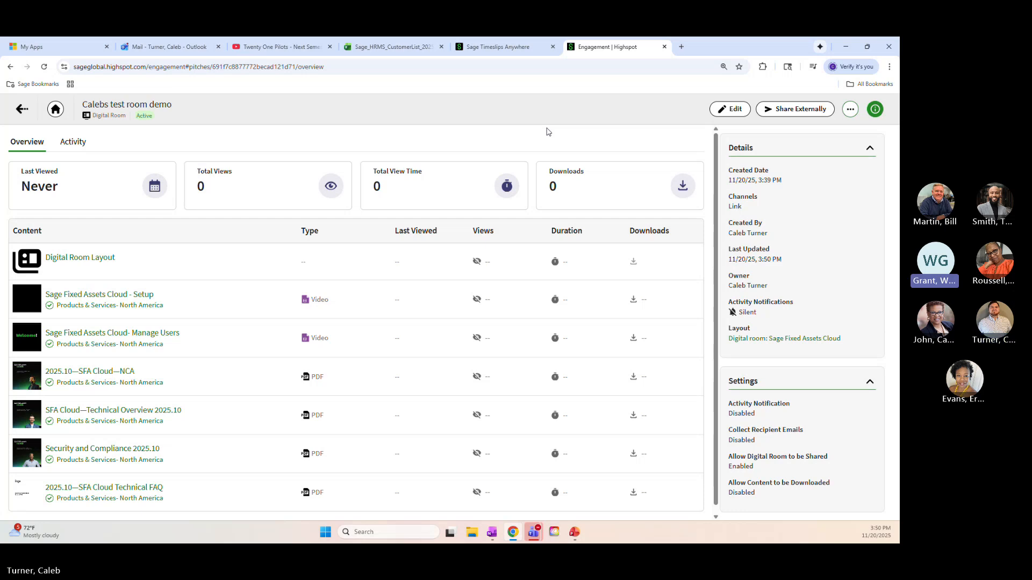
Try to link a Salesforce account from the test room's settings, and close both the authorization page and the settings
{"action": "left_click", "coordinate": [850, 109]}
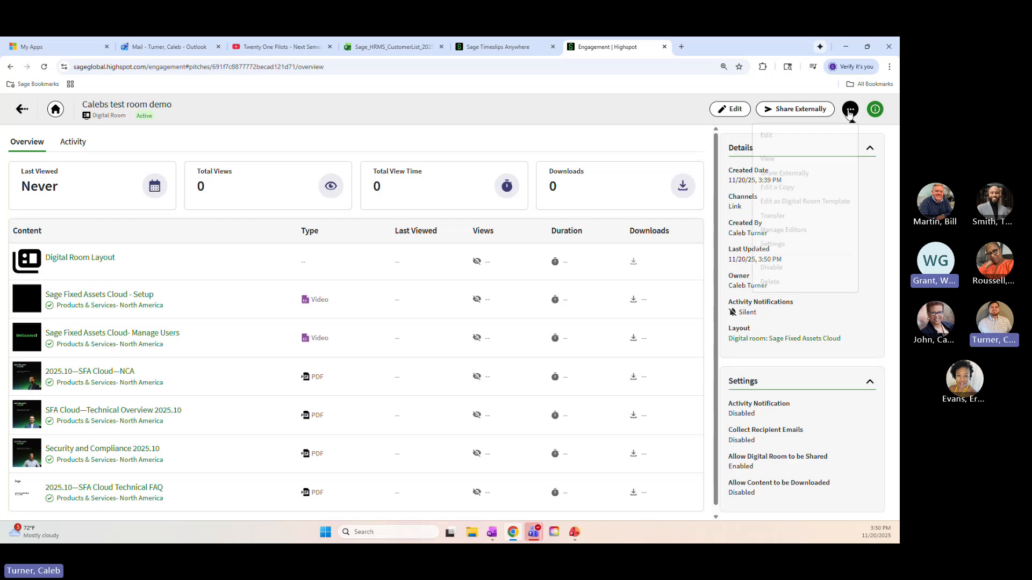
{"action": "left_click", "coordinate": [791, 243]}
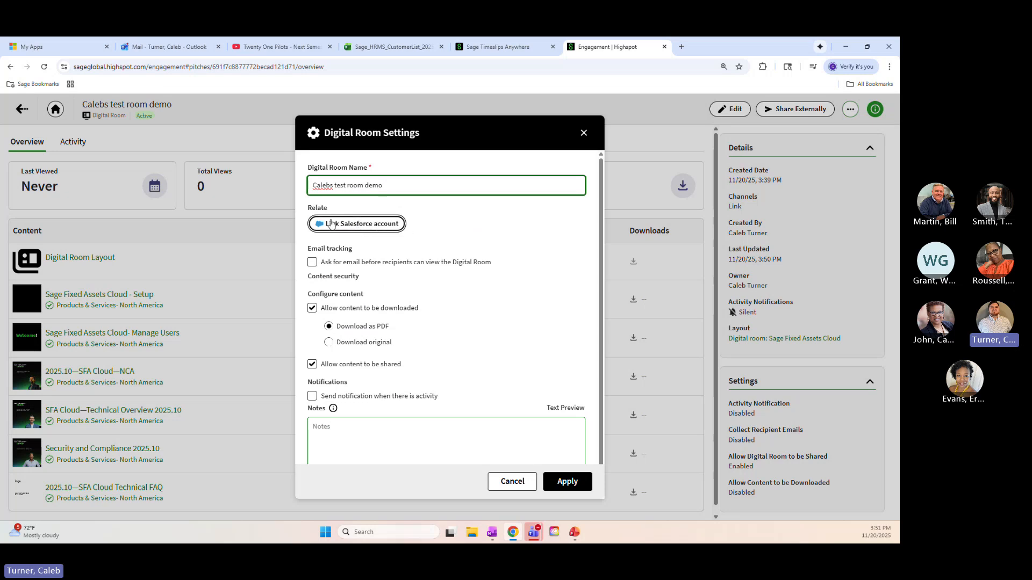
{"action": "left_click", "coordinate": [361, 223]}
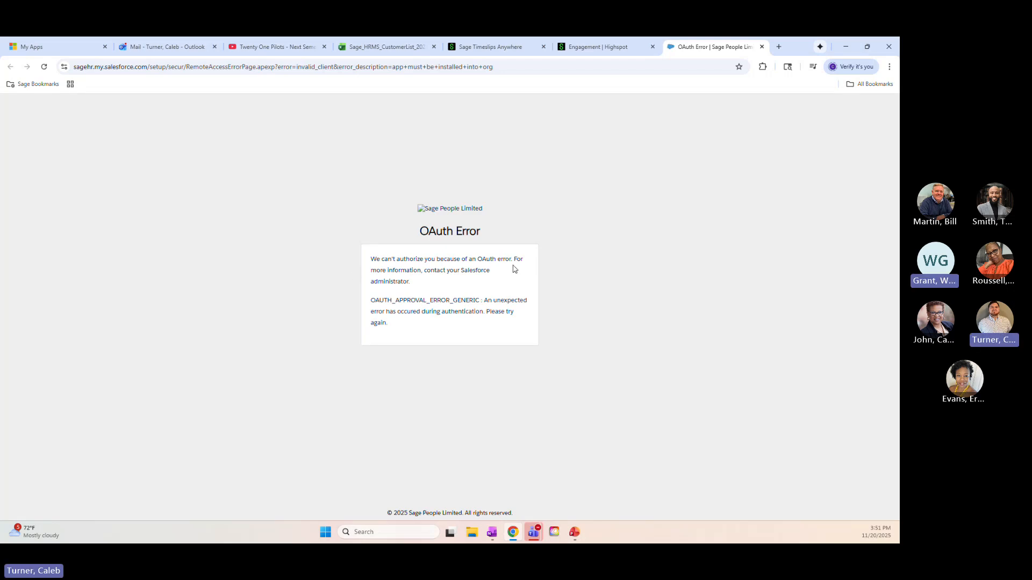
{"action": "left_click", "coordinate": [762, 47]}
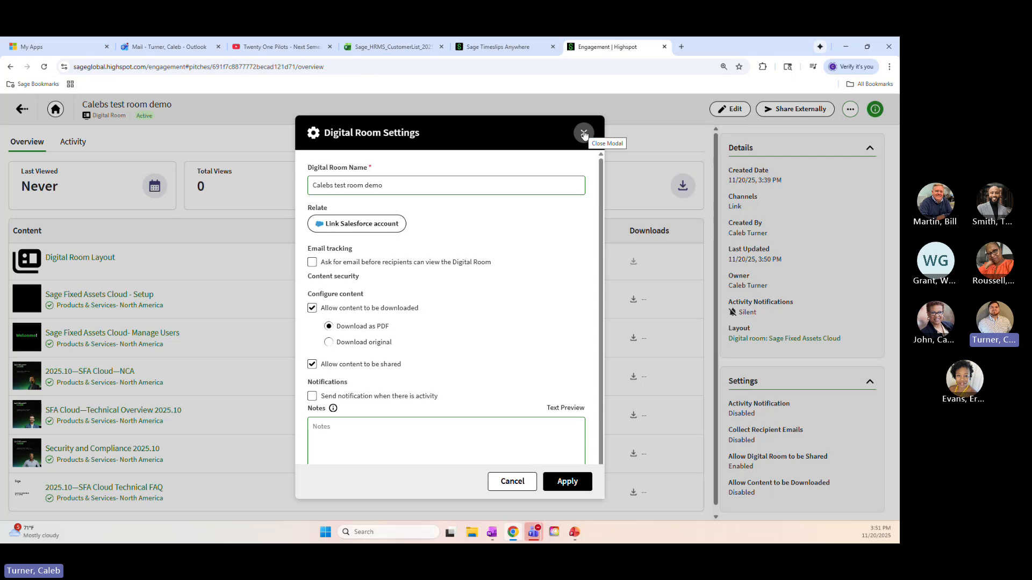
{"action": "left_click", "coordinate": [584, 134]}
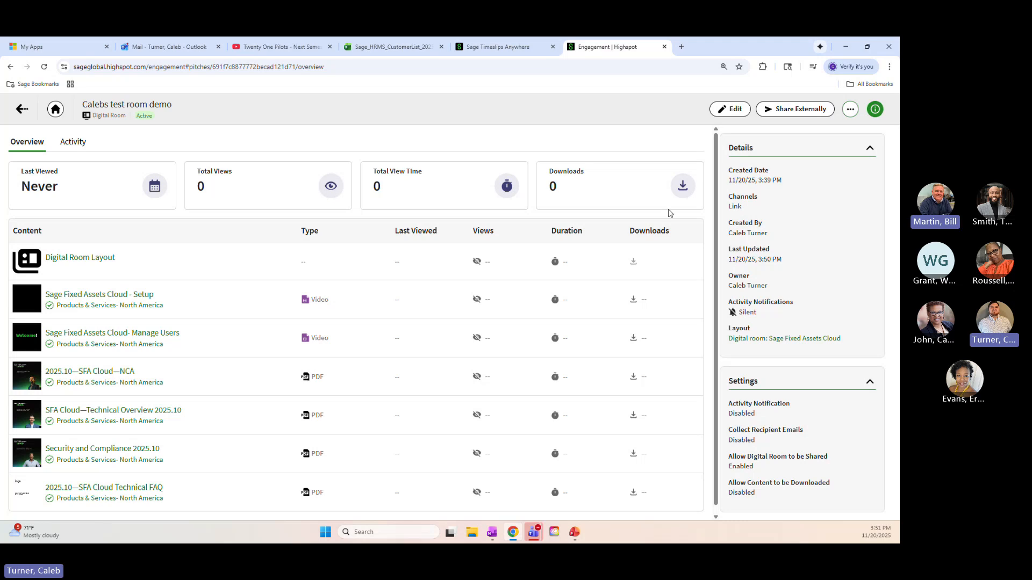